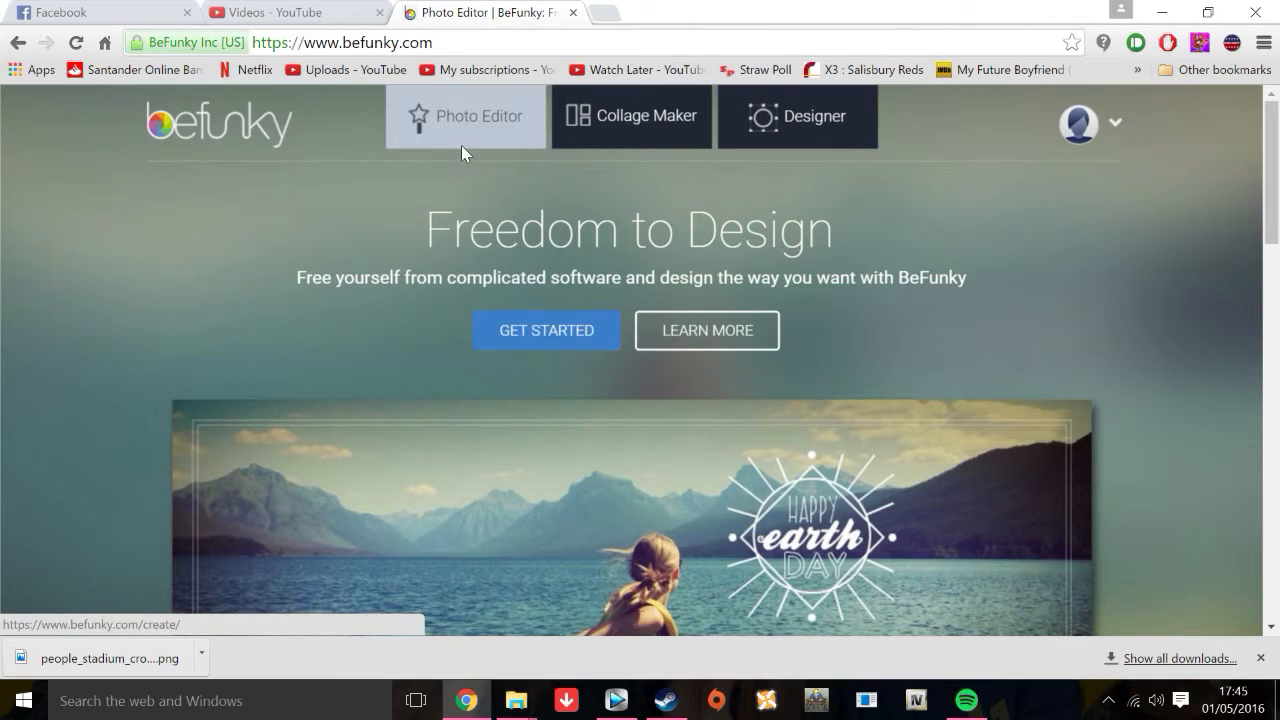
Open the Photo Editor and upload the Yellow Background image from the computer's Befunky folder
left_click(462, 147)
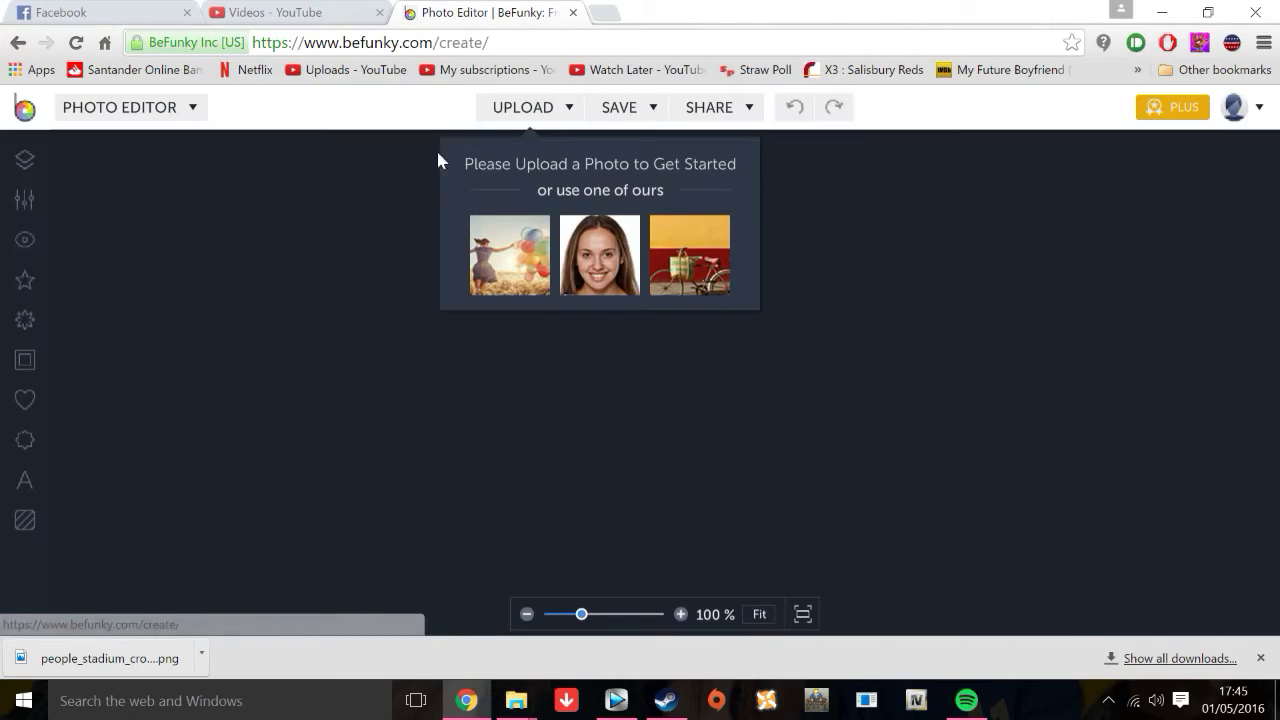
left_click(522, 107)
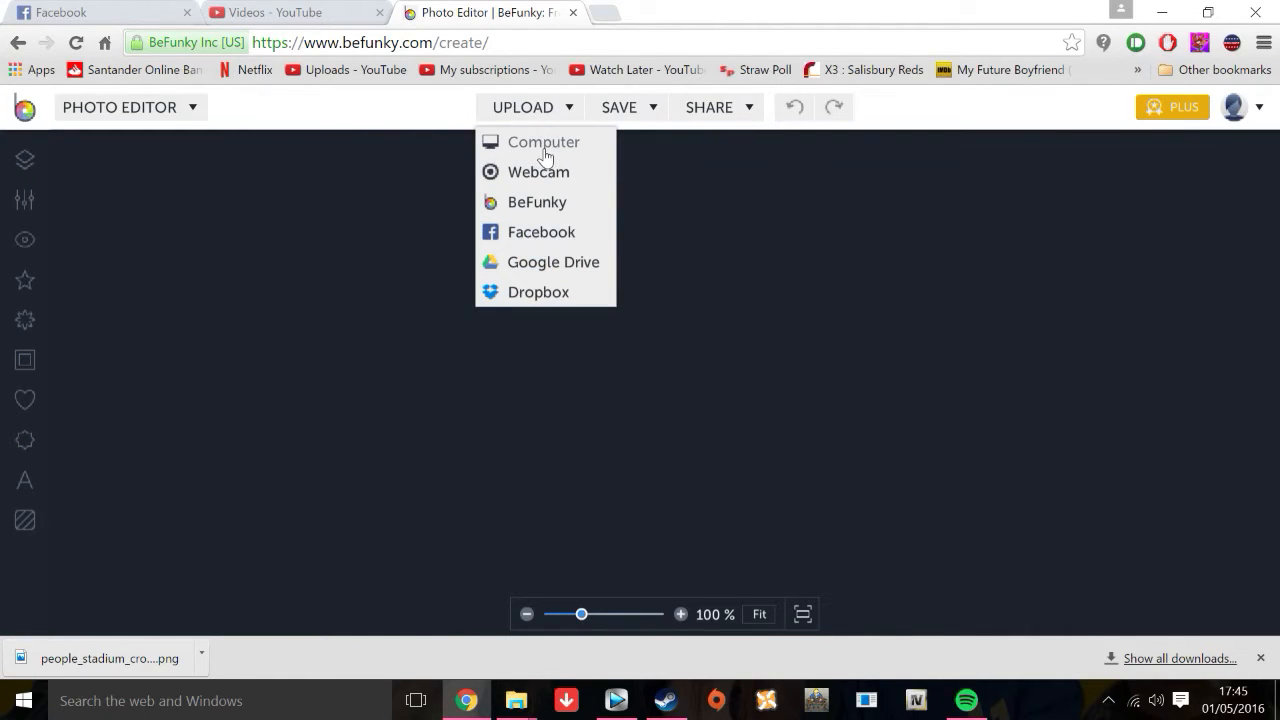
left_click(543, 150)
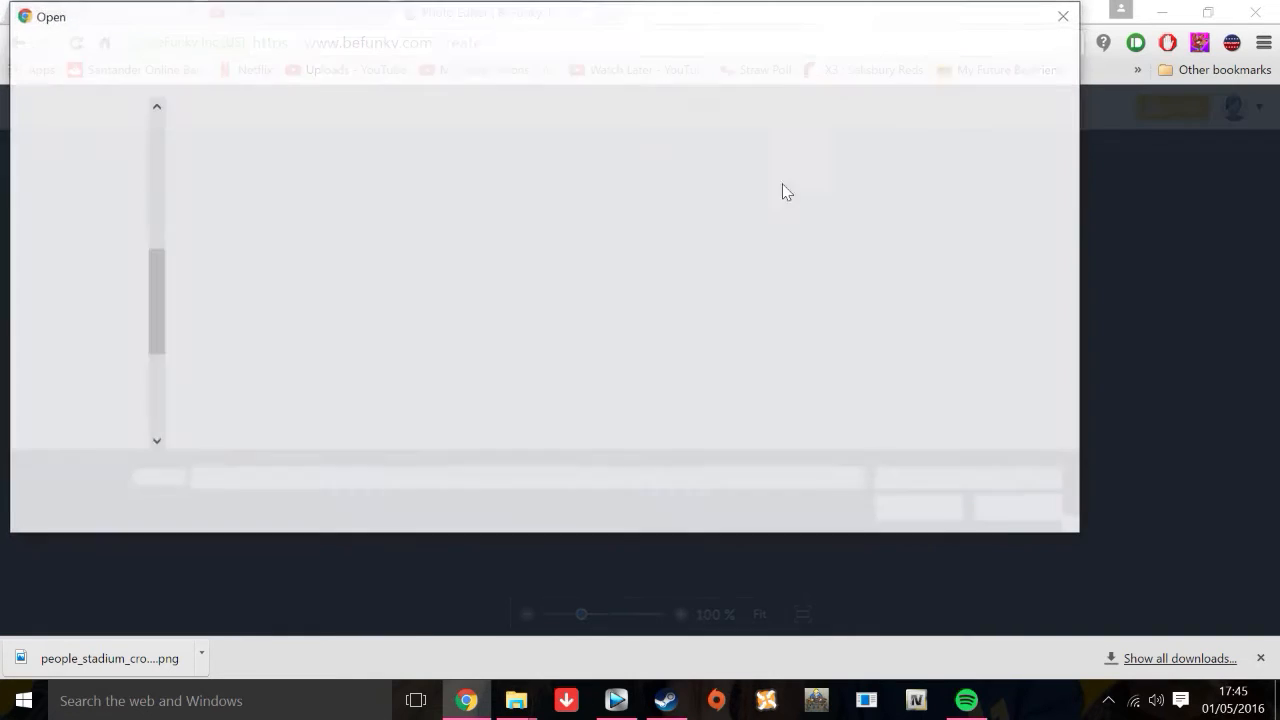
left_click(700, 190)
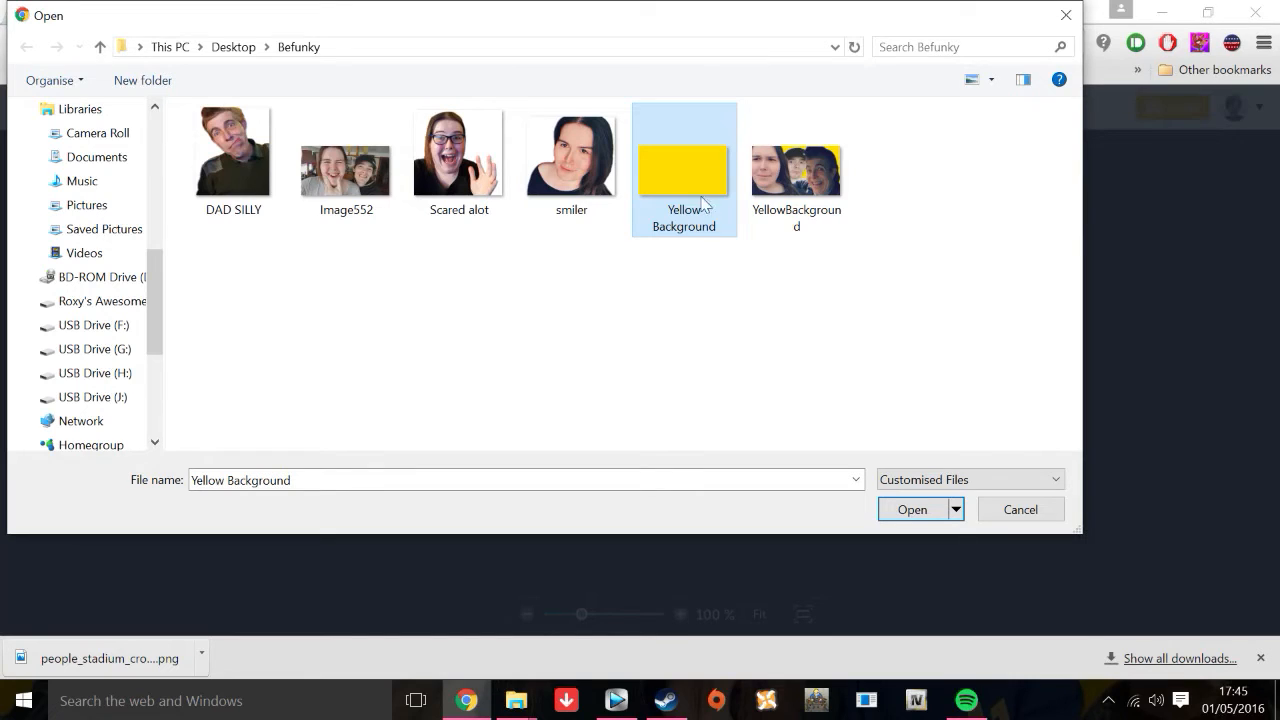
left_click(911, 512)
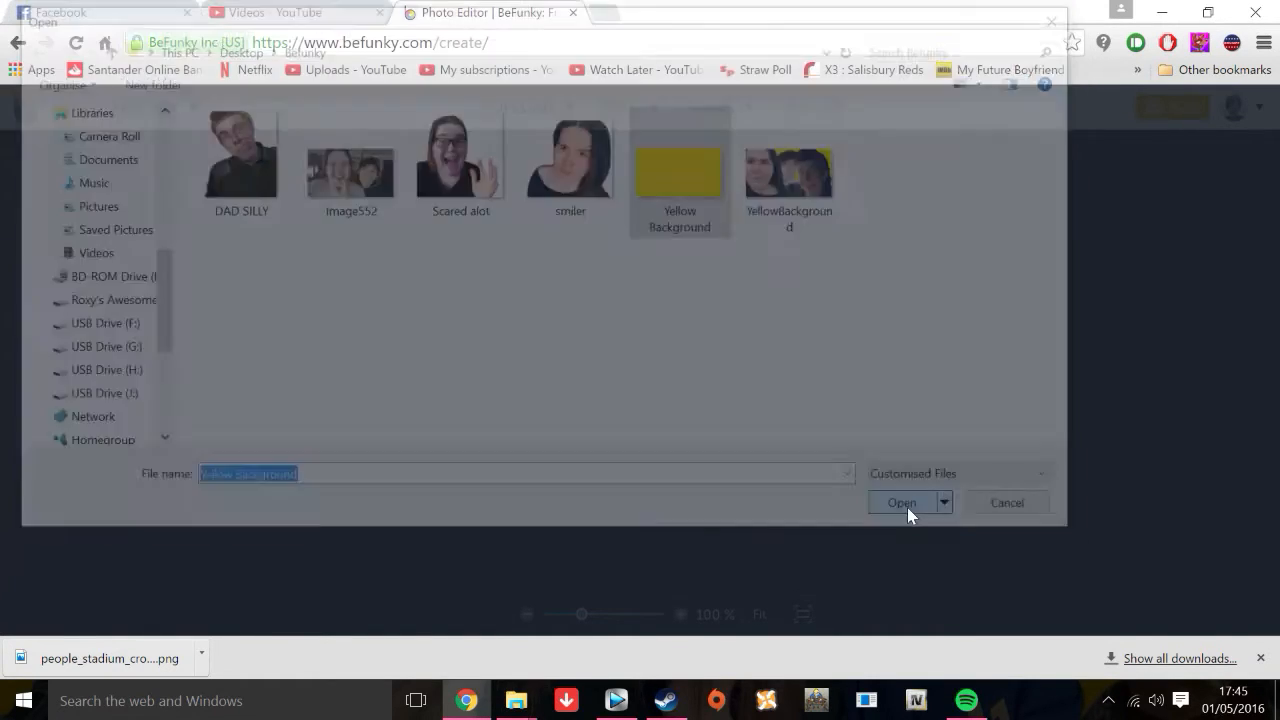
right_click(920, 401)
left_click(574, 389)
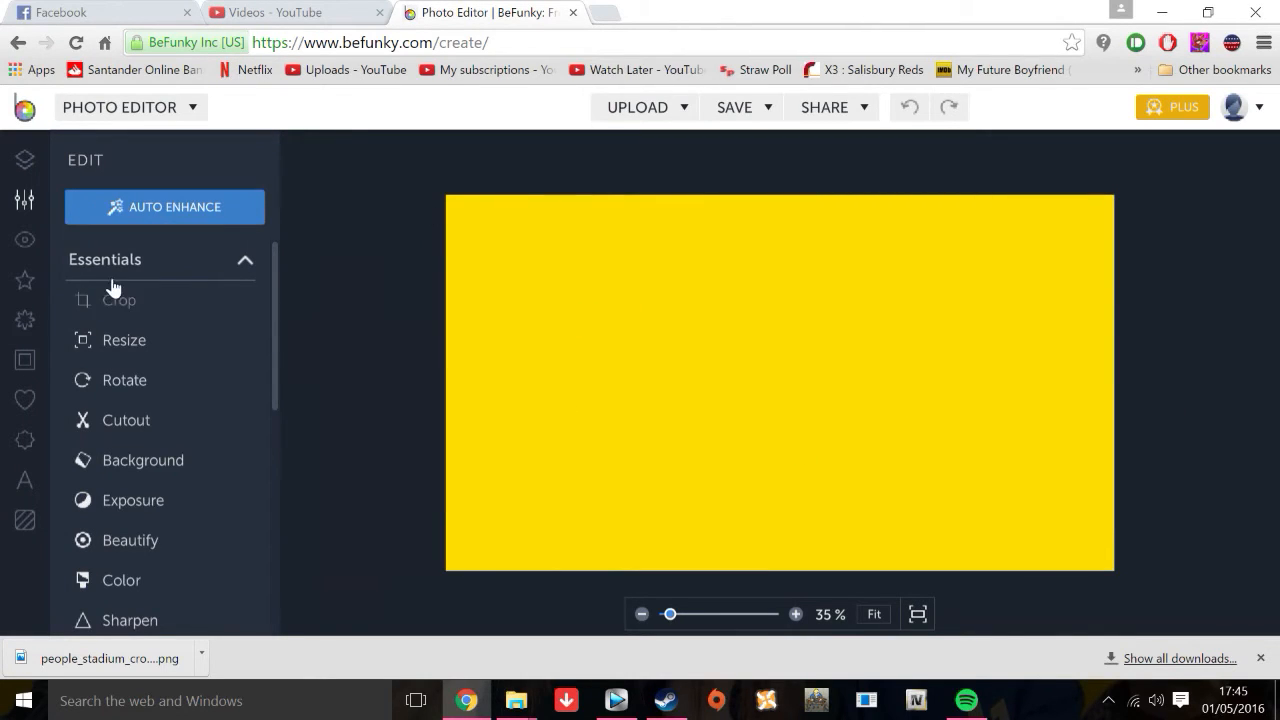
Look through the available Edit, Touch Up, Effect, frame and Graphics options
mouse_move(276, 257)
left_mouse_down()
mouse_move(277, 389)
mouse_move(277, 262)
left_mouse_up()
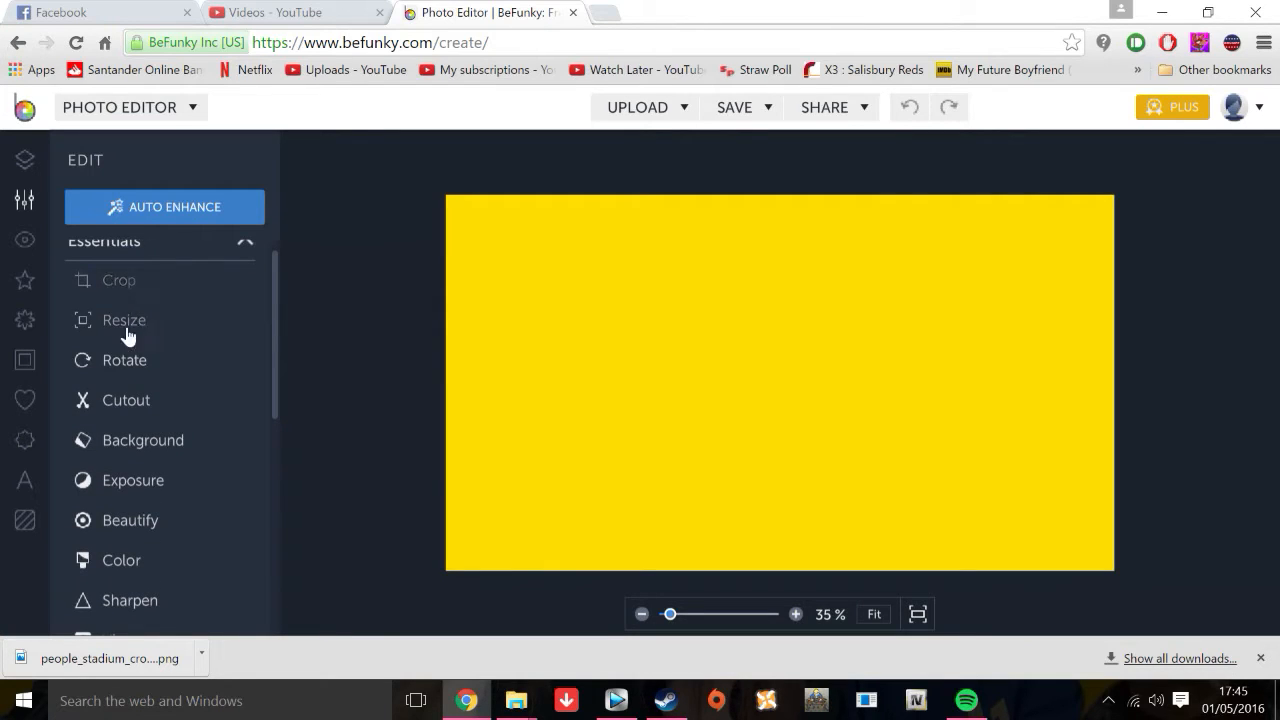
left_click(24, 241)
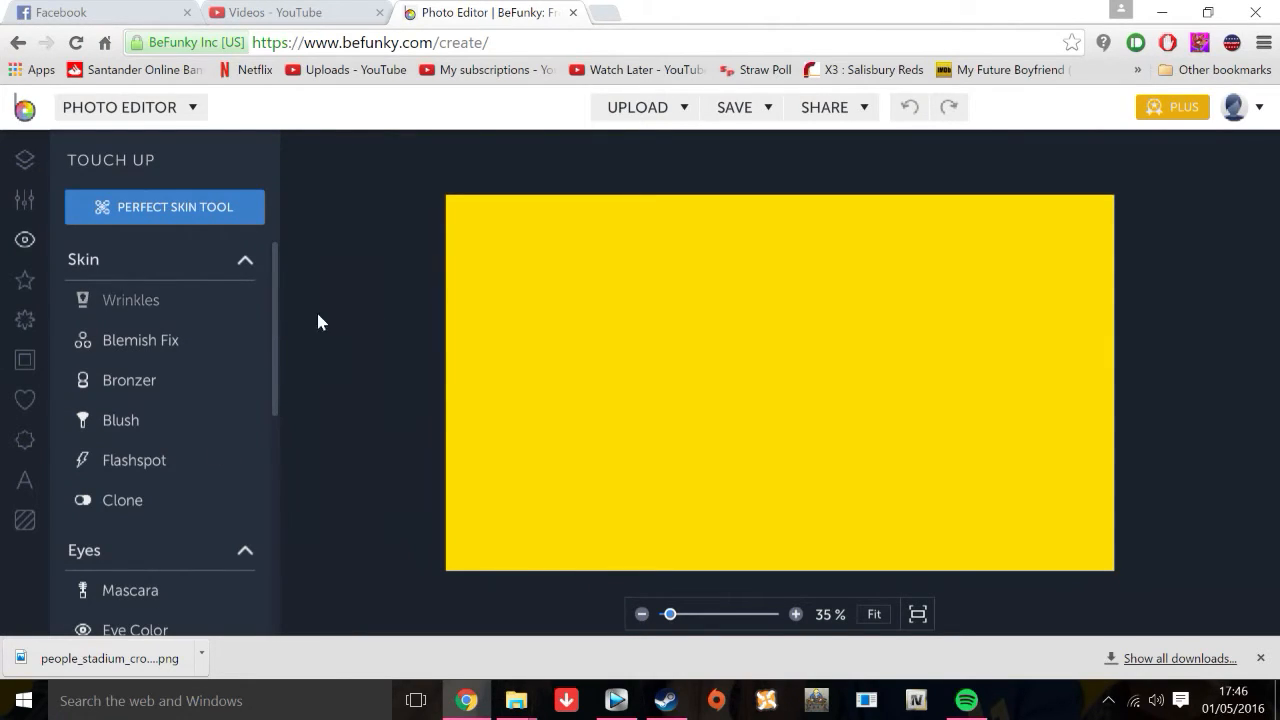
left_click(25, 282)
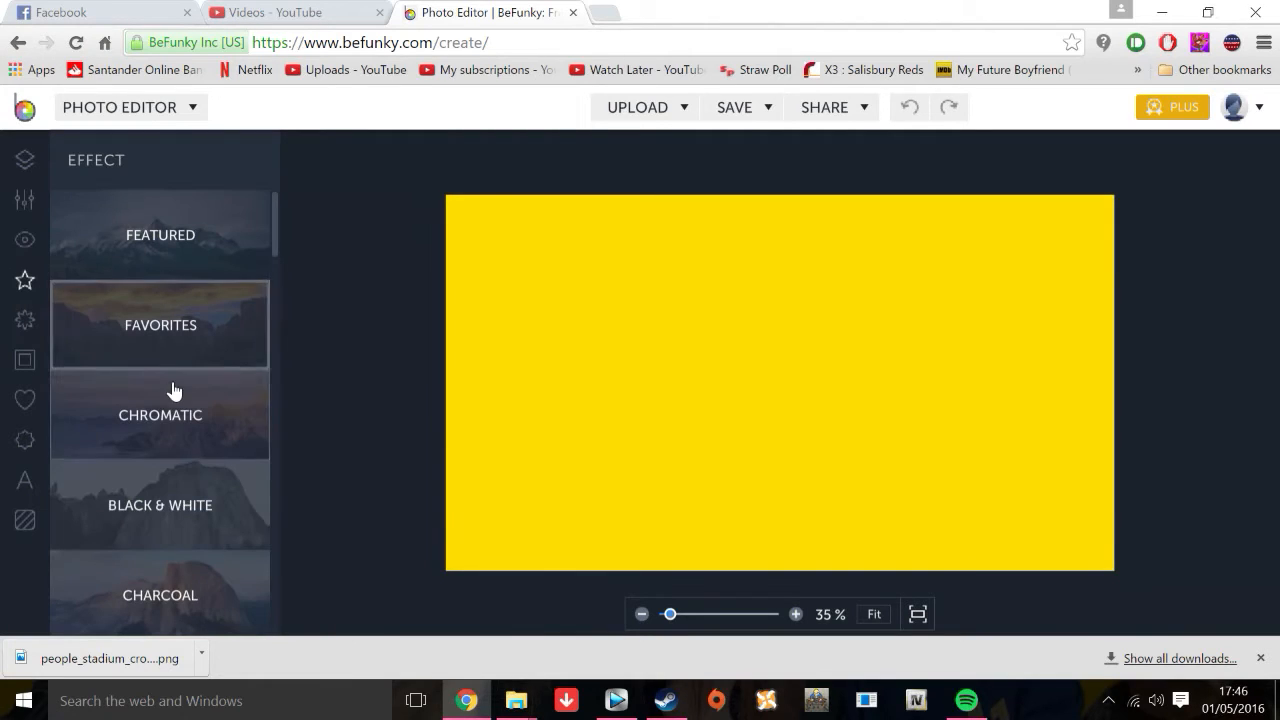
scroll(160, 450, "down", 2)
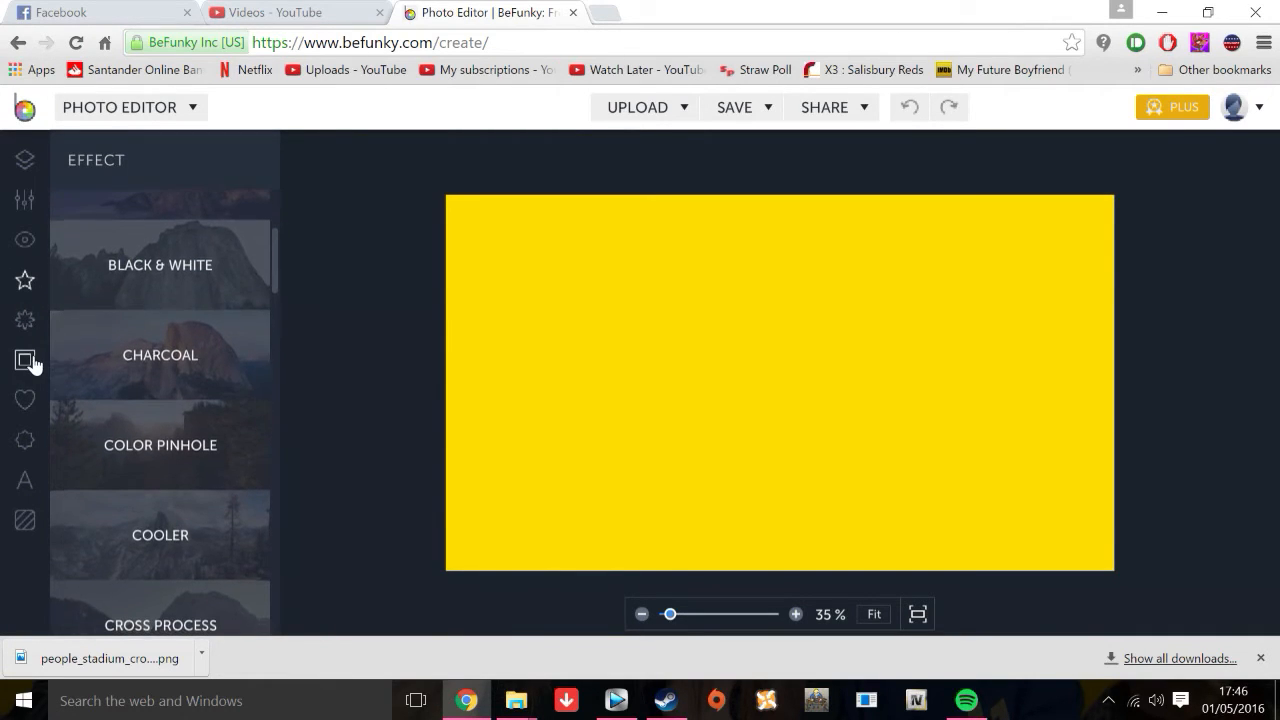
left_click(25, 361)
left_click(25, 400)
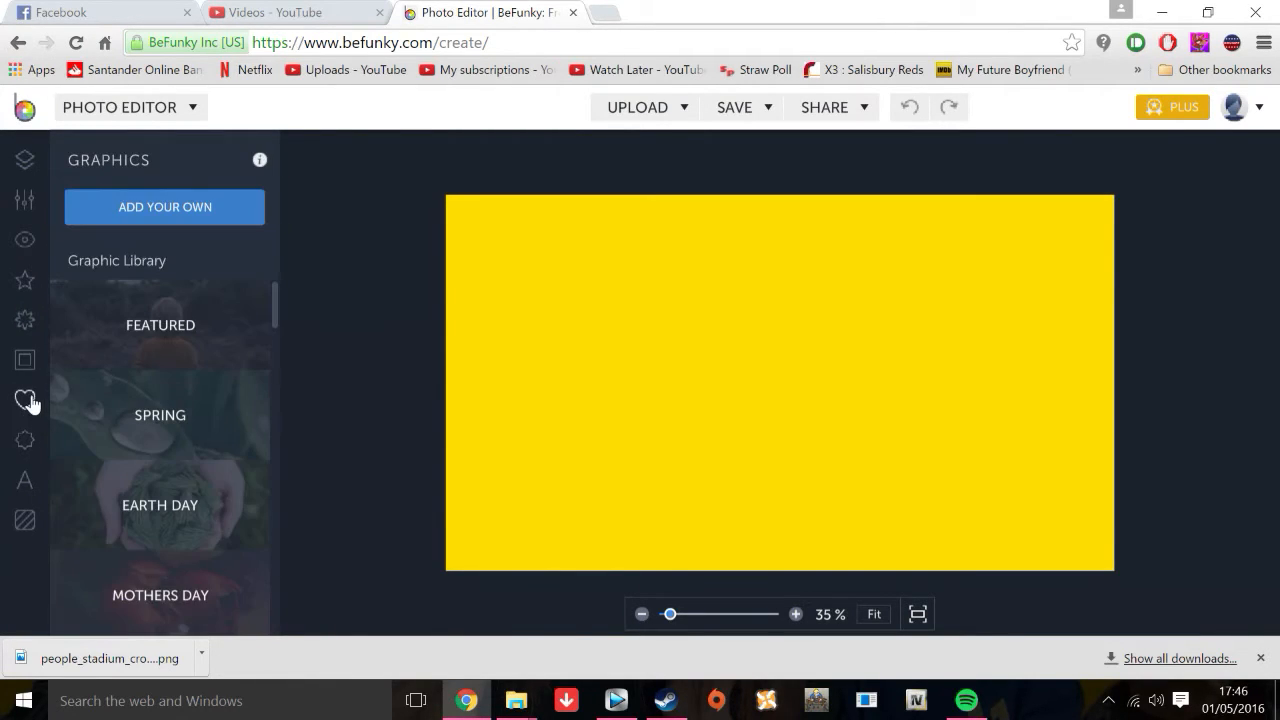
scroll(126, 303, "down", 8)
scroll(166, 423, "up", 2)
scroll(166, 423, "up", 2)
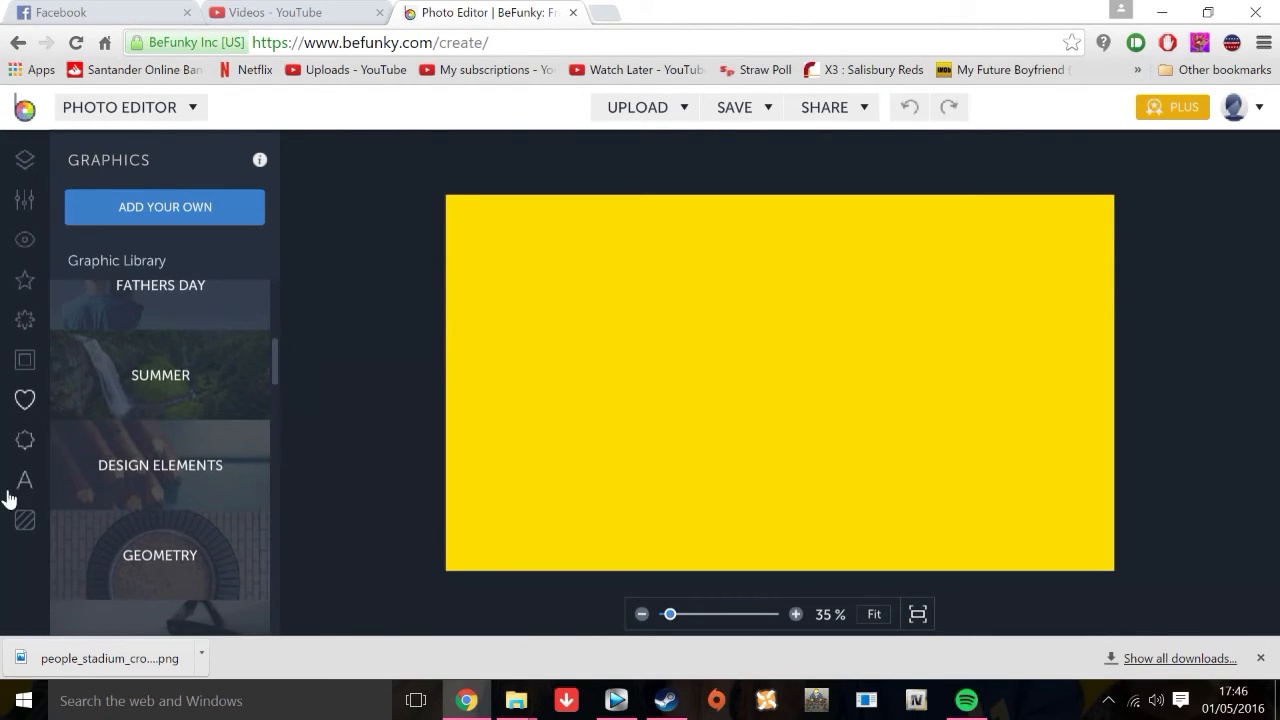
Add the DAD SILLY image from the computer as a new layer over the yellow background
left_click(25, 162)
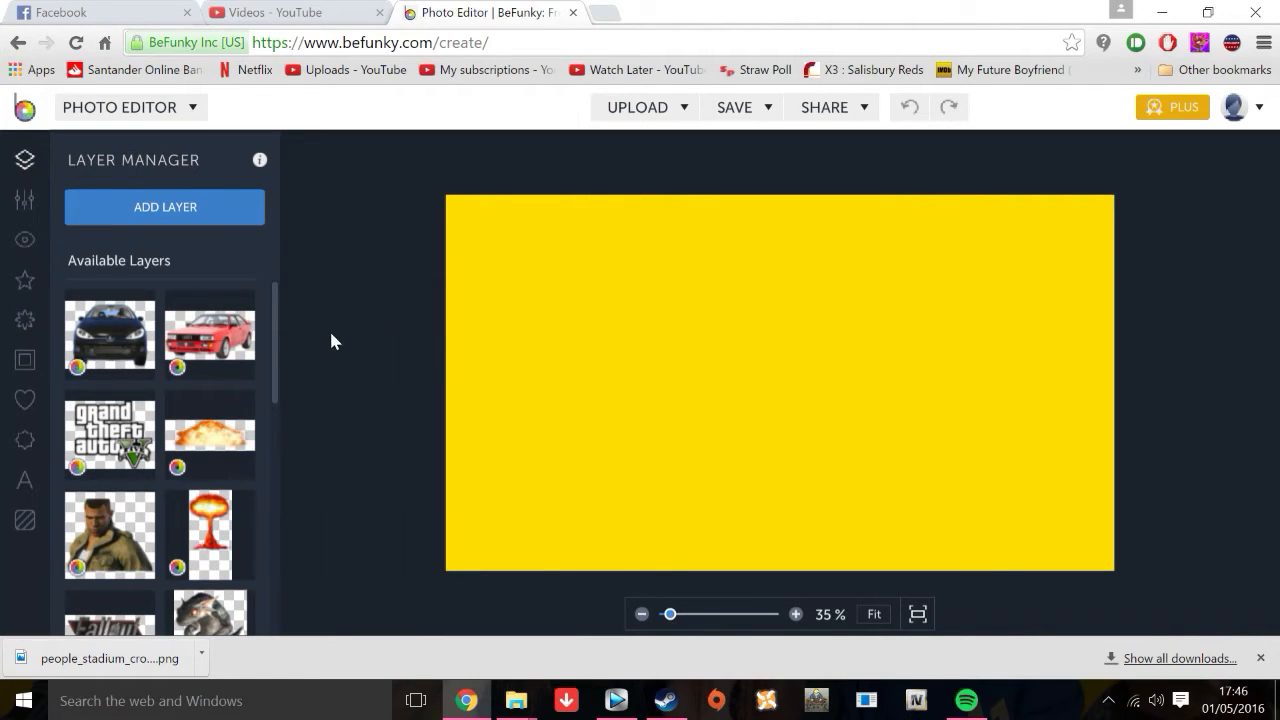
left_click_drag(276, 340, 282, 273)
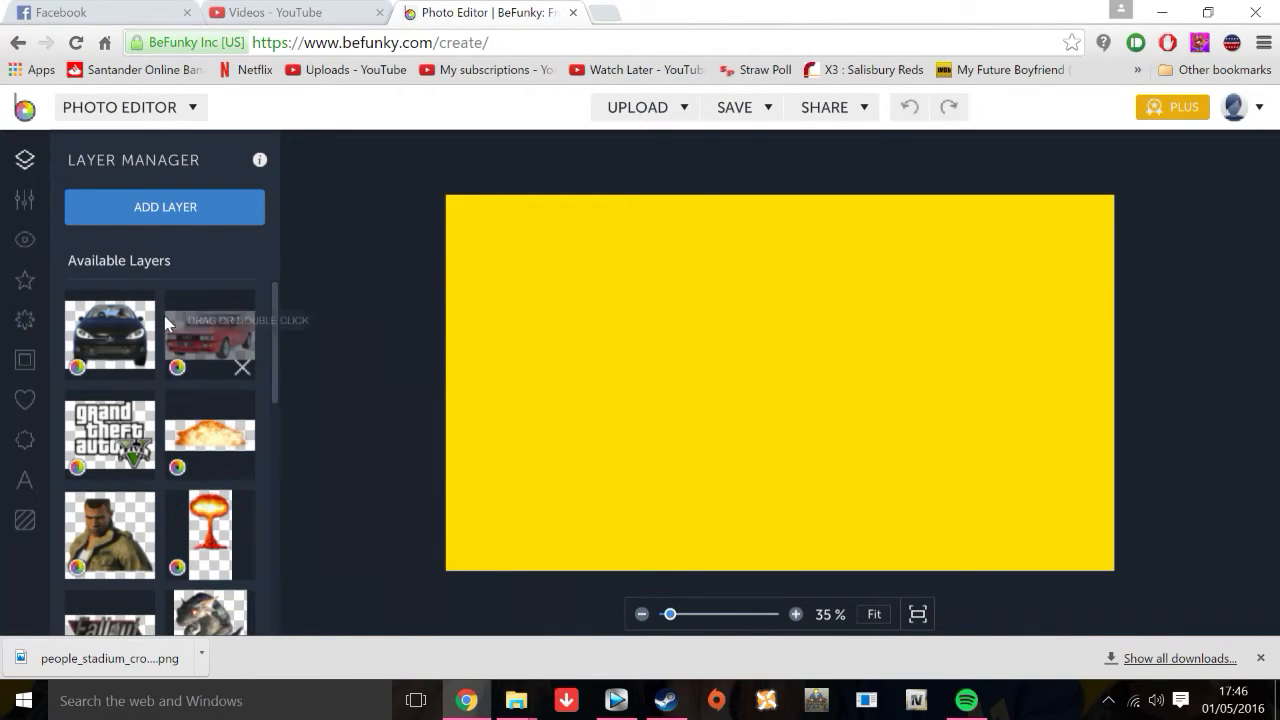
left_click(146, 205)
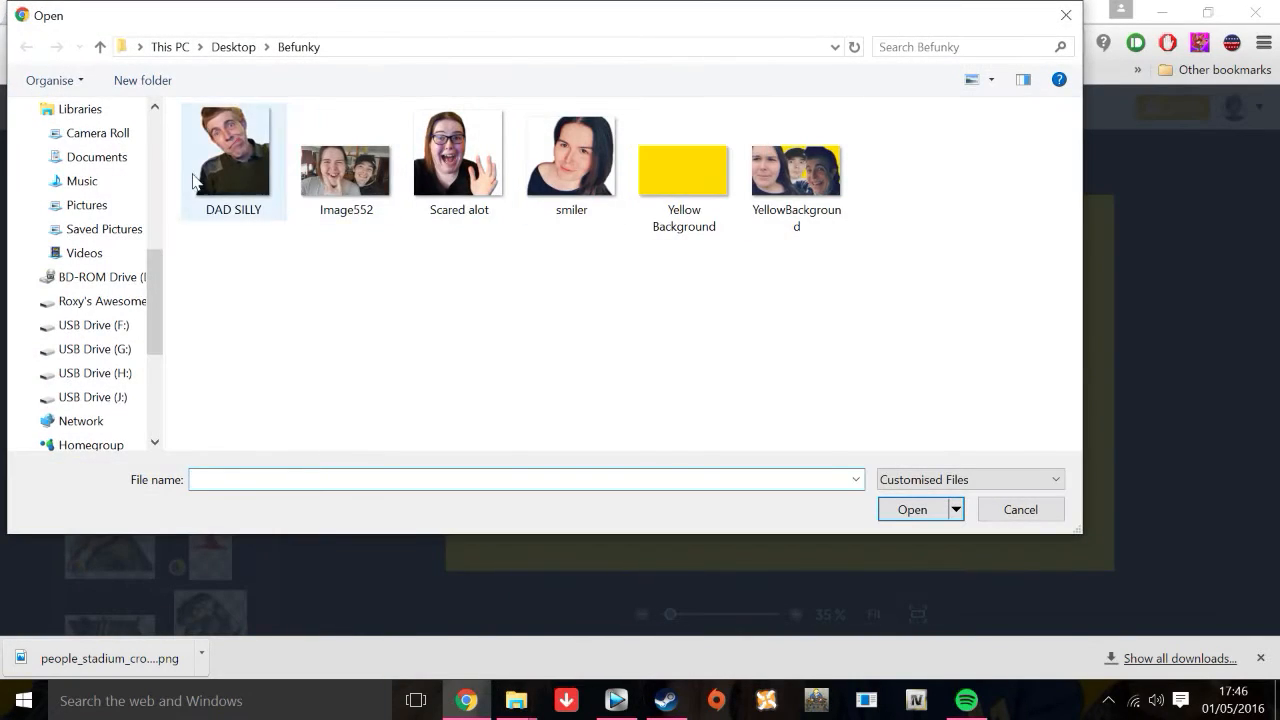
left_click(346, 174)
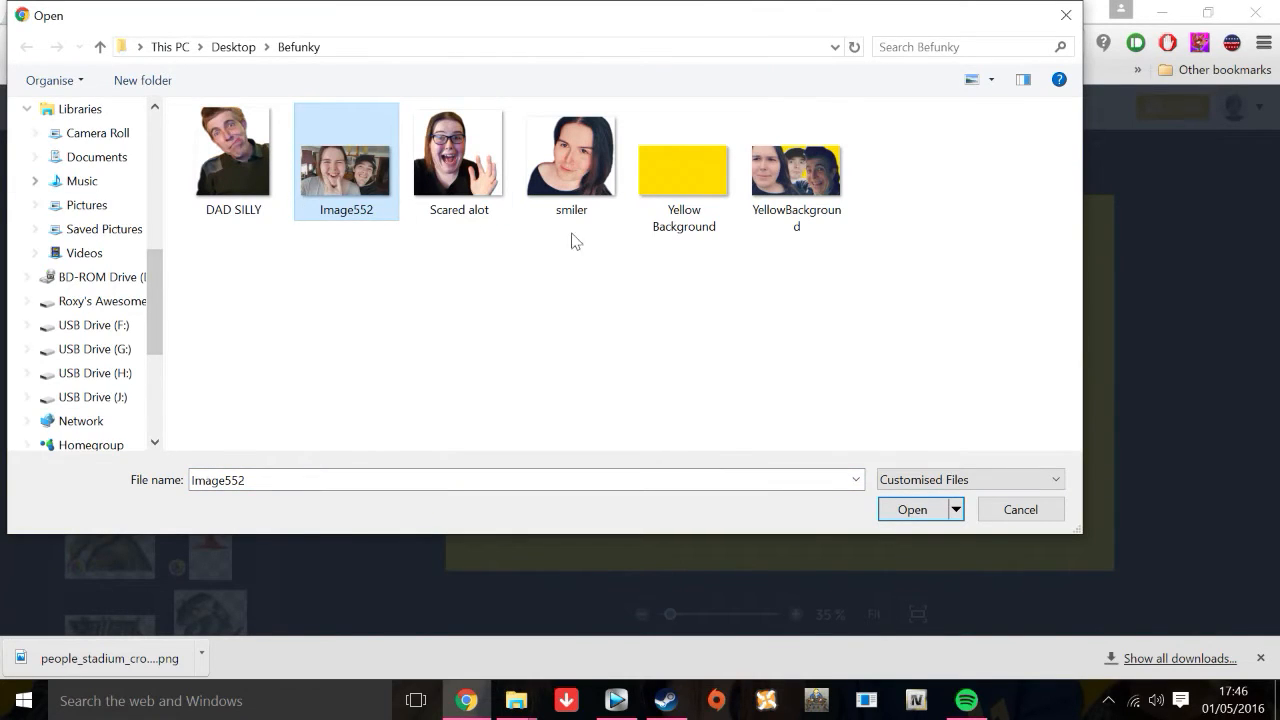
left_click(226, 151)
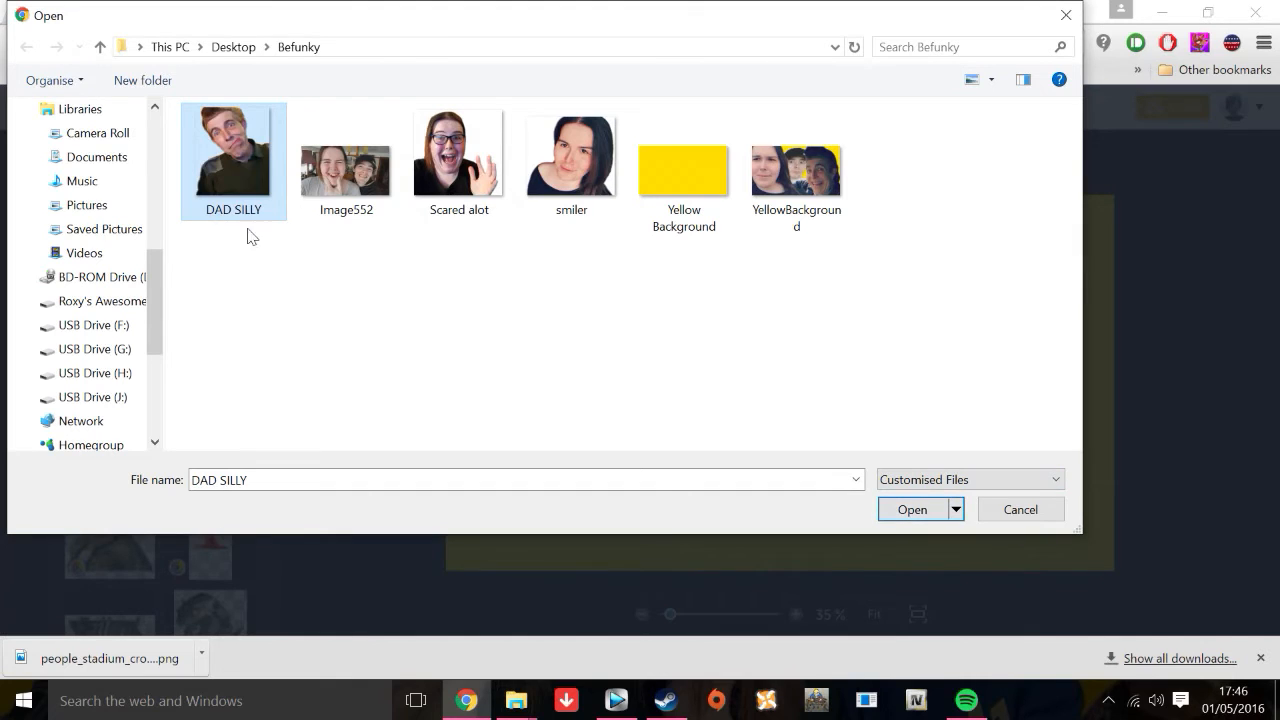
left_click(910, 510)
Shrink the man's layer slightly and position it over the left half of the yellow background, with the hair at the upper edge
left_click_drag(737, 380, 714, 421)
left_click_drag(712, 472, 543, 336)
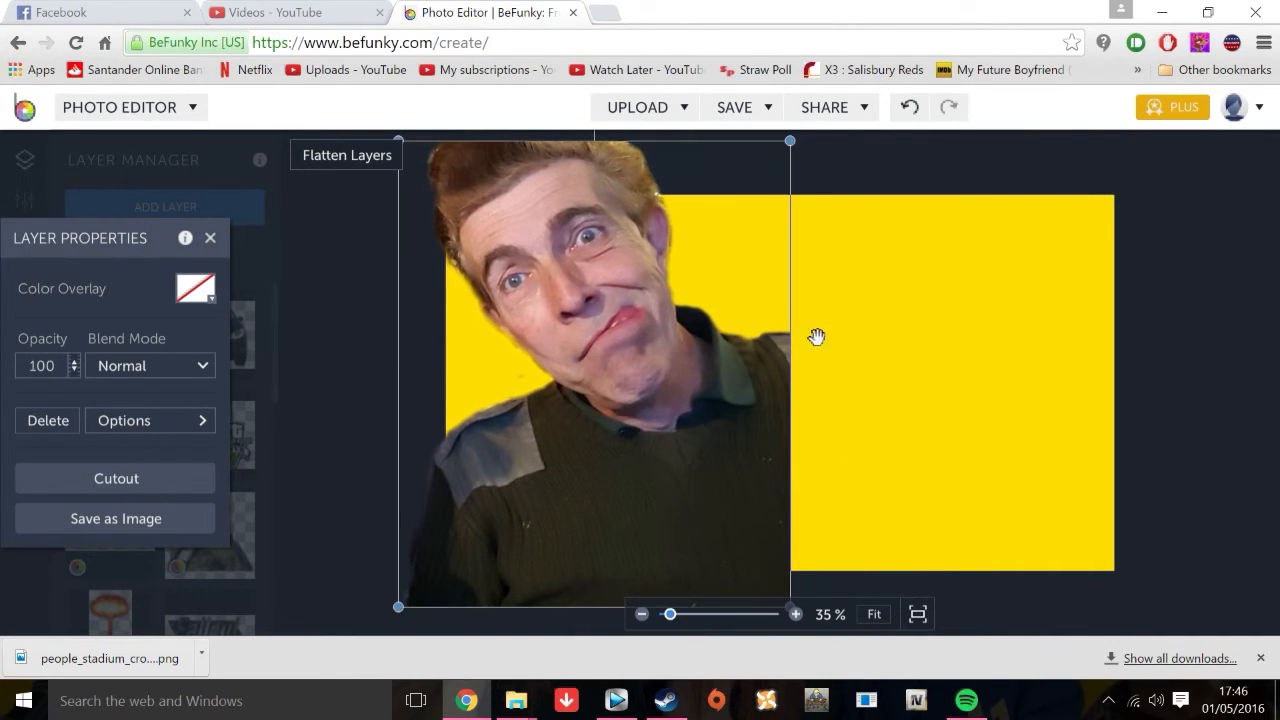
left_click_drag(790, 141, 729, 190)
left_click_drag(607, 325, 625, 316)
left_click_drag(617, 260, 625, 325)
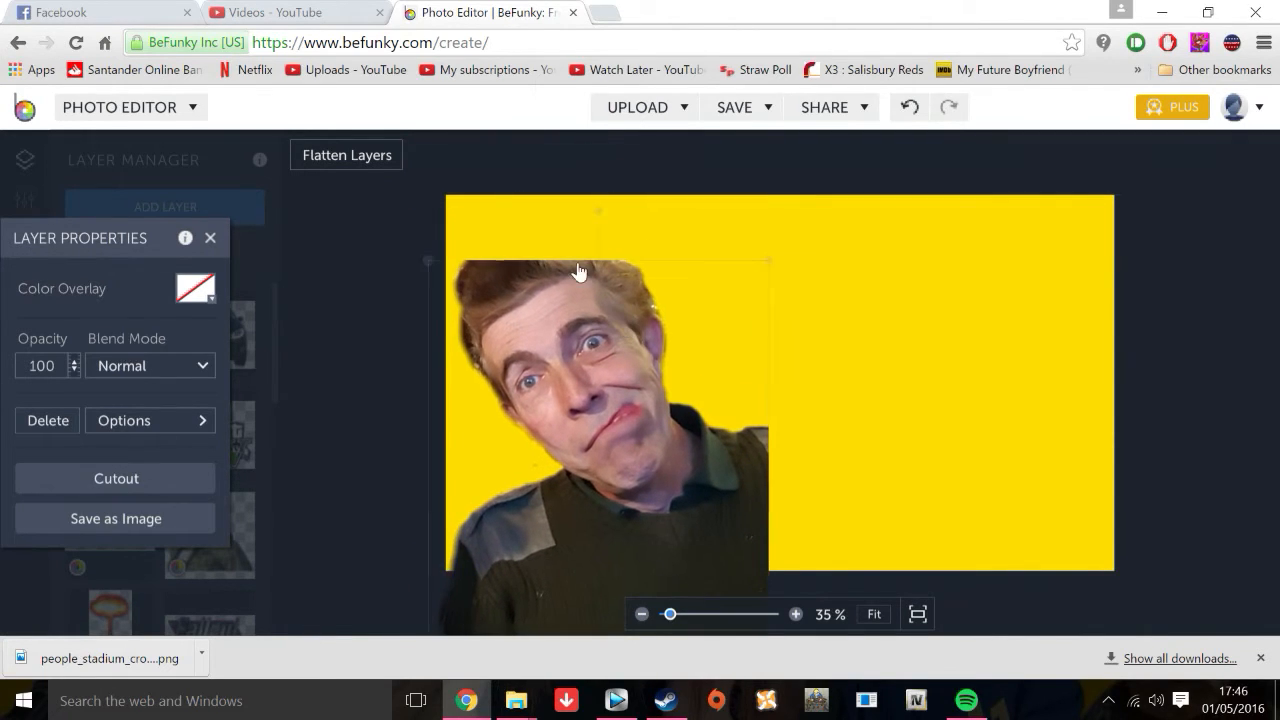
left_click_drag(668, 291, 643, 318)
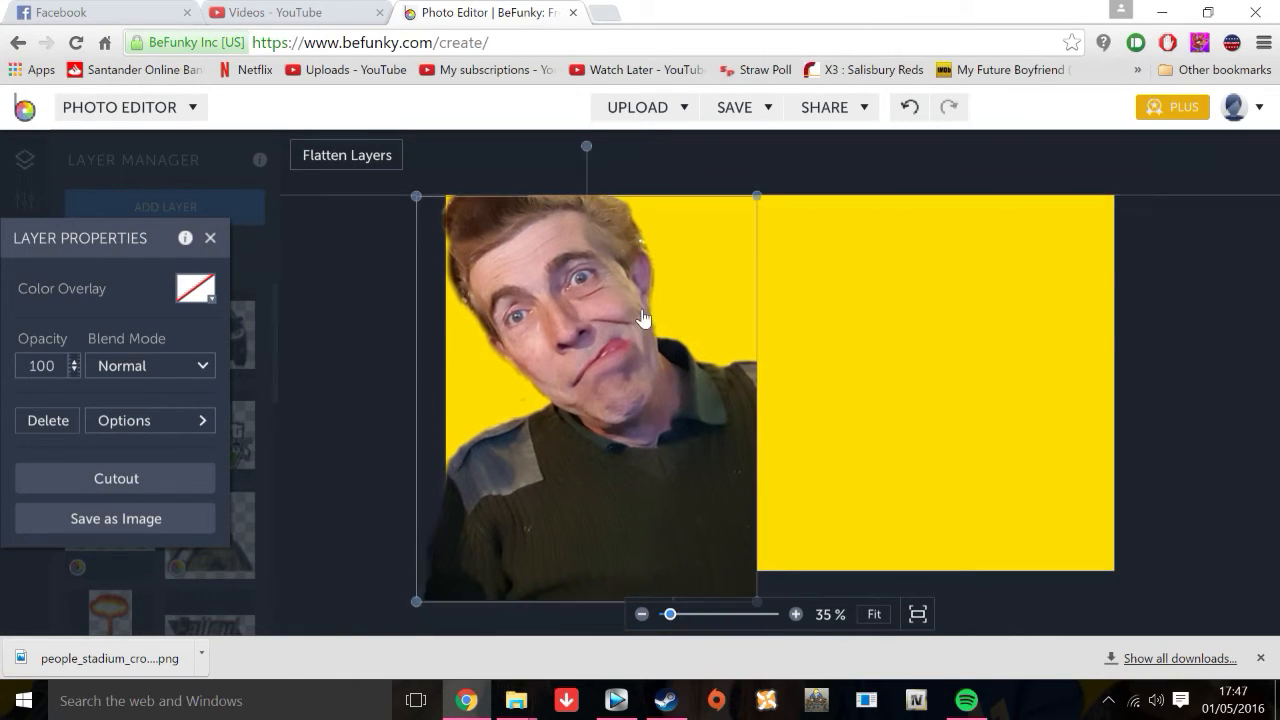
left_click(829, 343)
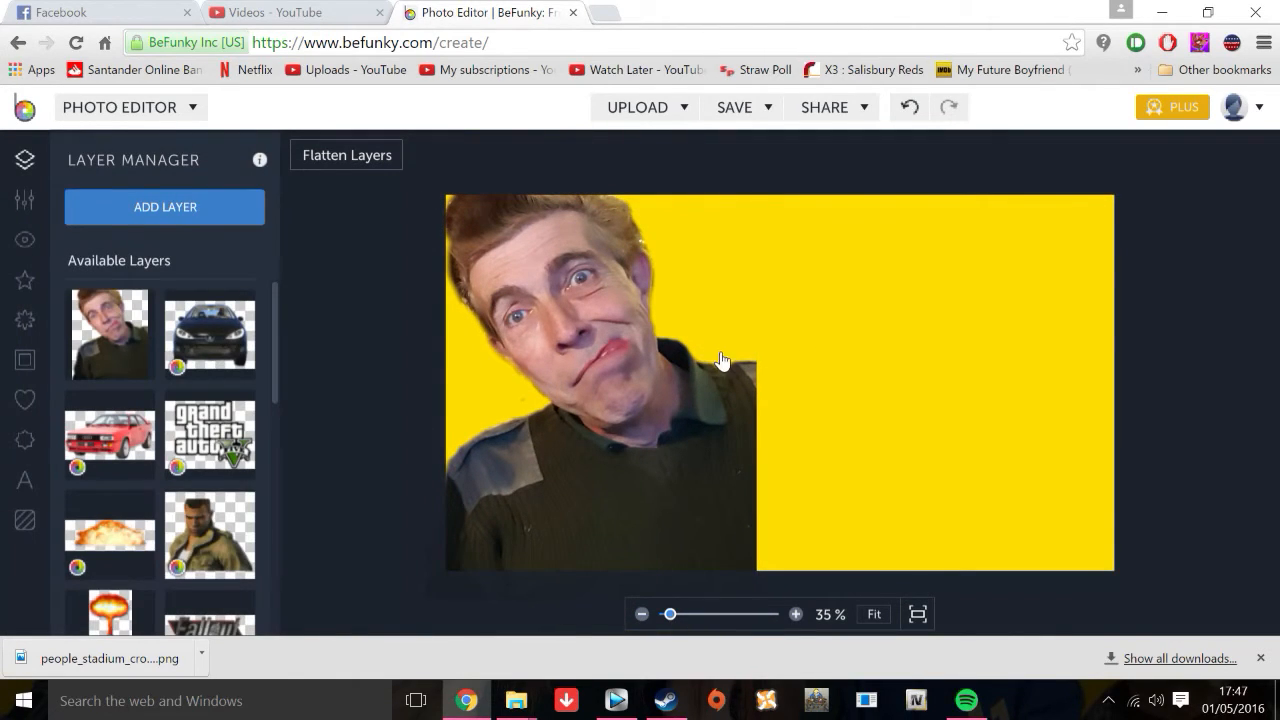
Flip the man's layer horizontally so the head tilts toward the right of the canvas
left_click(723, 360)
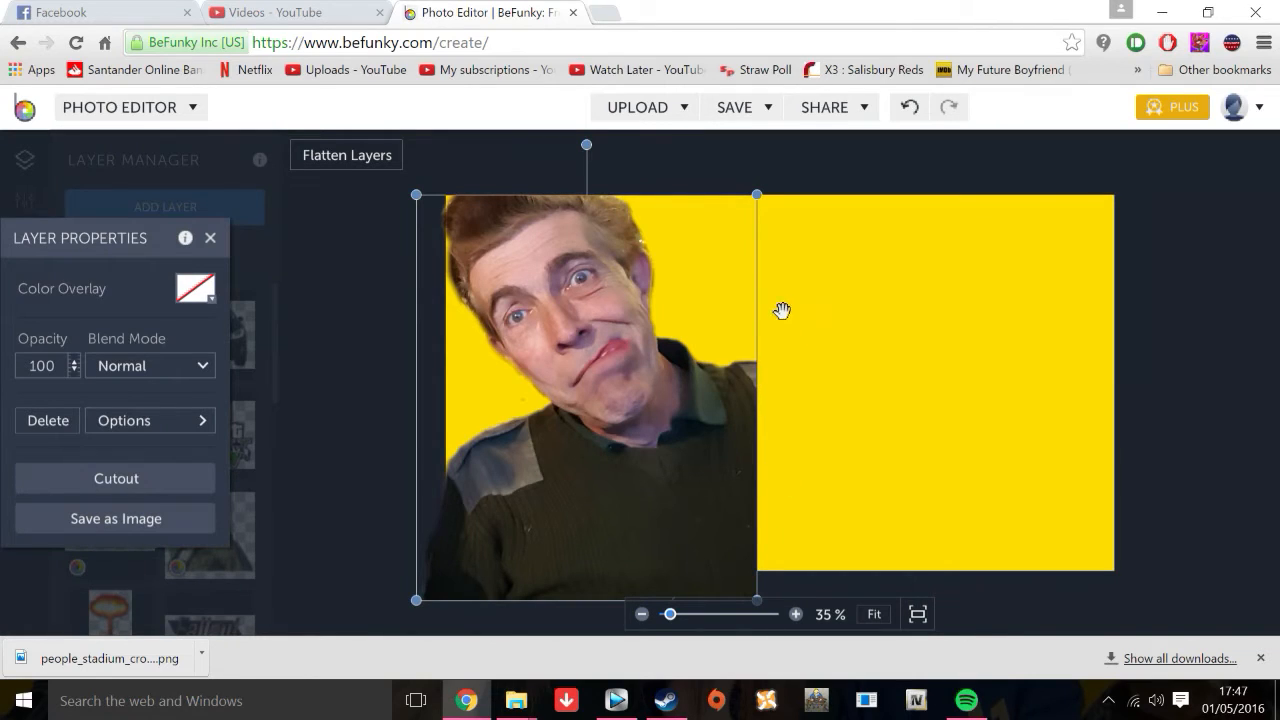
left_click(170, 424)
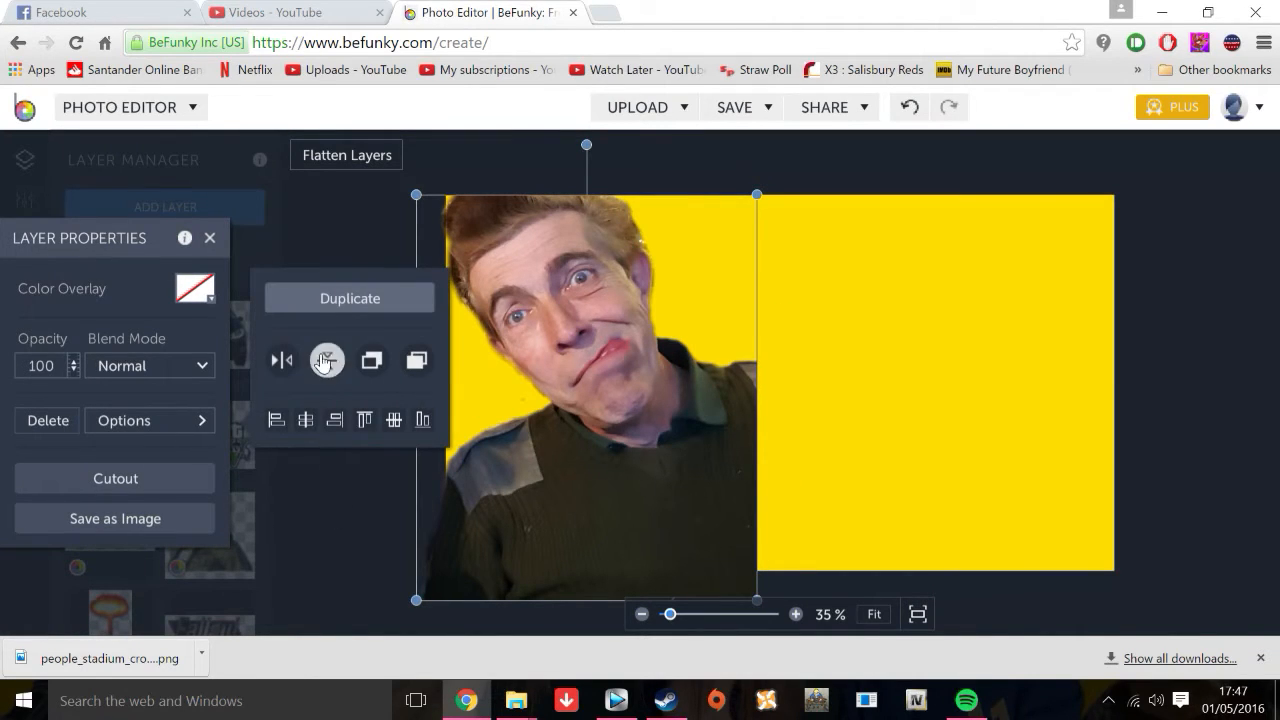
left_click(282, 360)
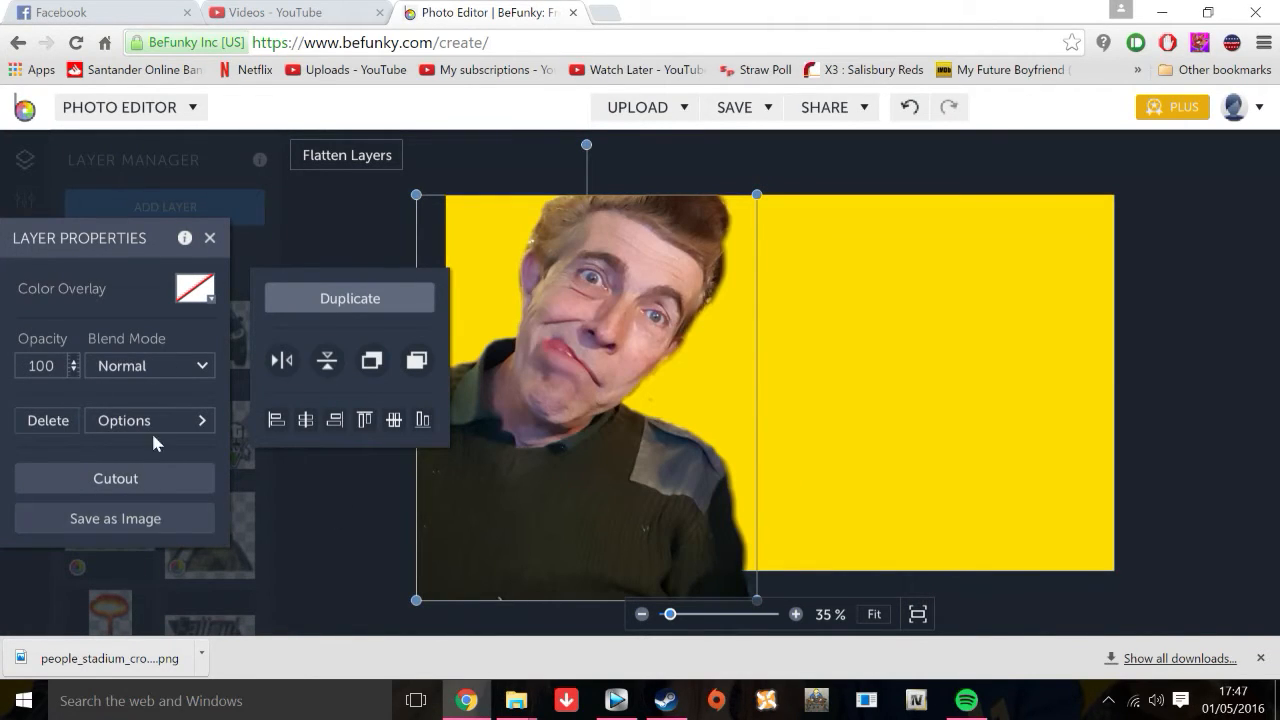
left_click_drag(613, 308, 615, 310)
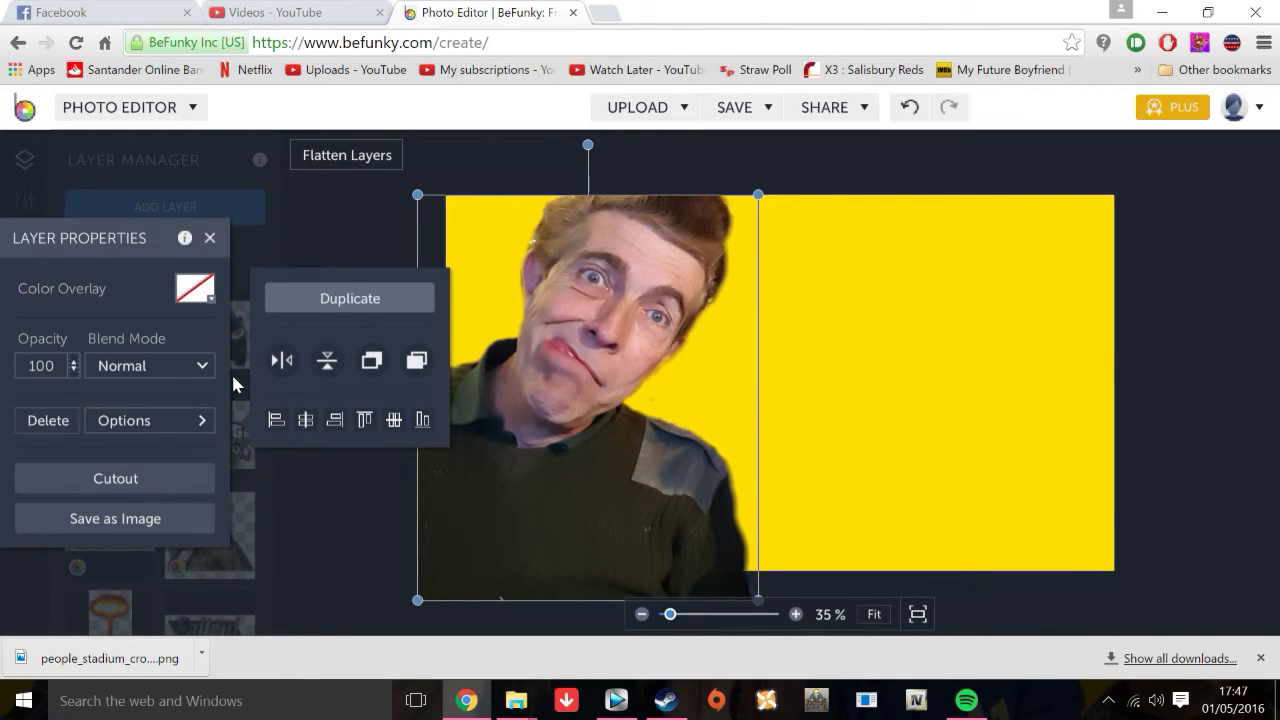
left_click(282, 362)
left_click(282, 362)
left_click(966, 320)
Shift the flipped man slightly right so the layer's edge sits near the canvas's left edge
left_click_drag(578, 421, 603, 423)
left_click(823, 383)
left_click(533, 401)
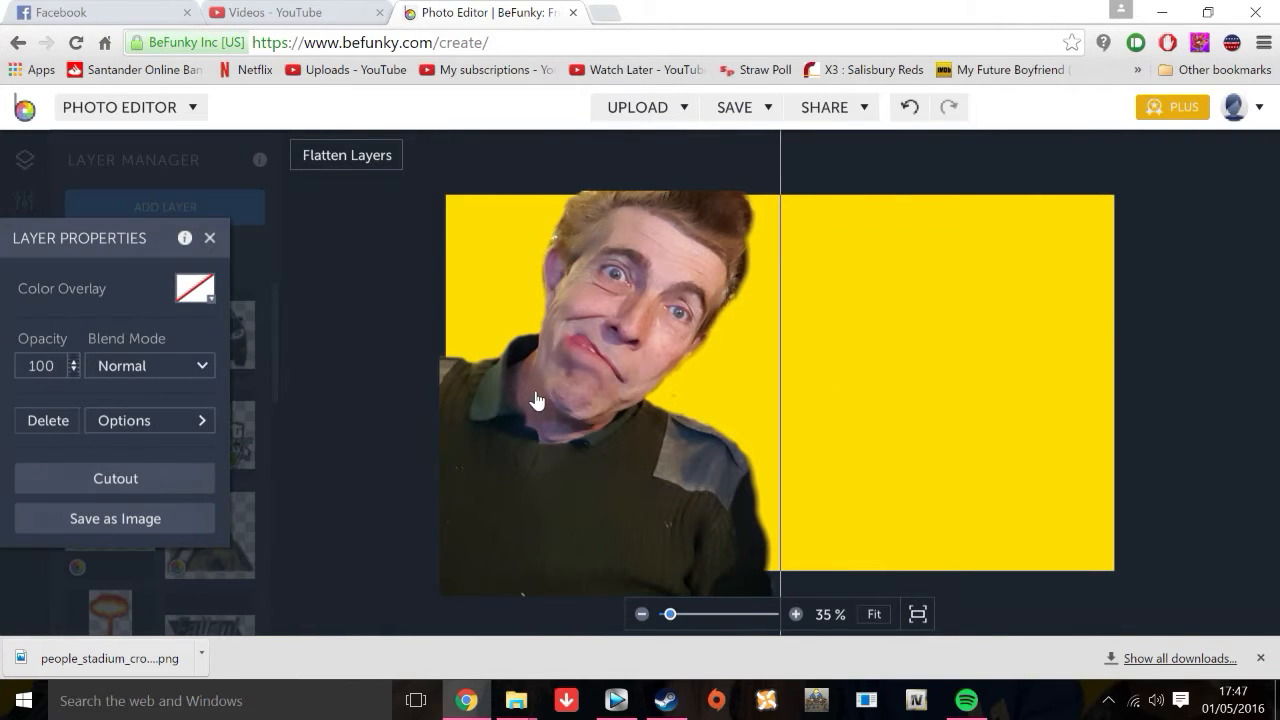
left_click(817, 374)
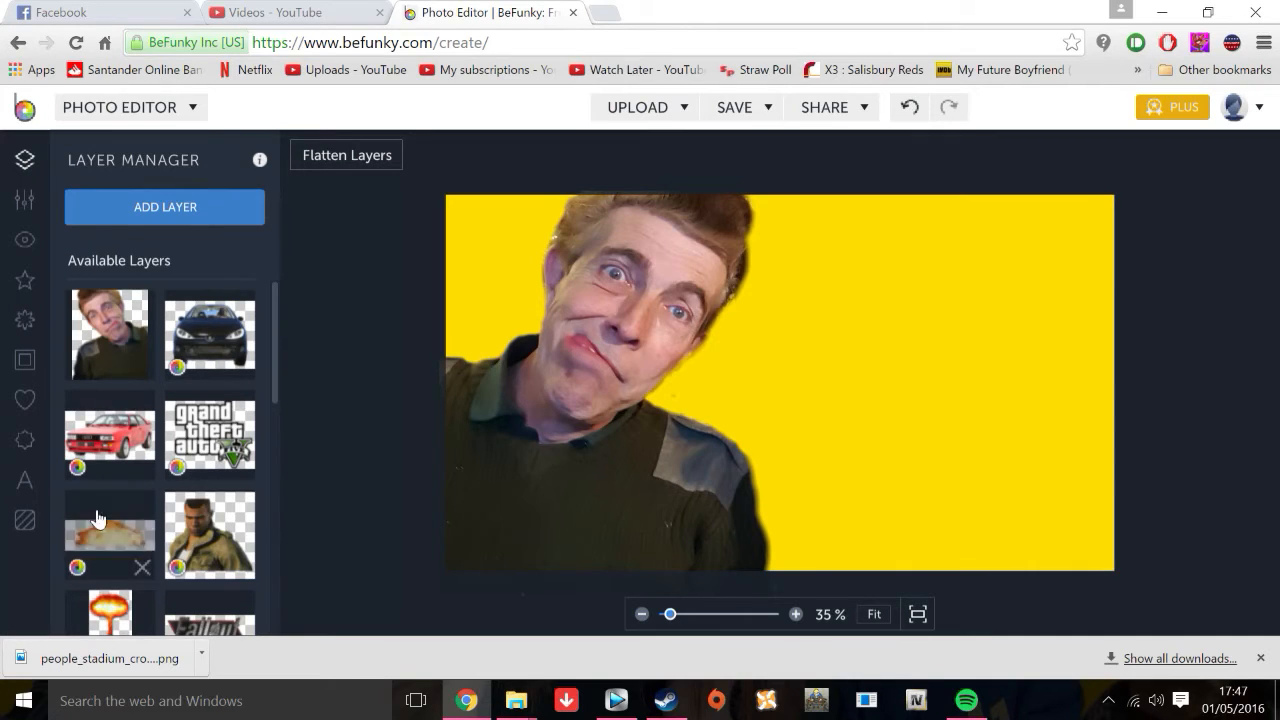
Add the wide explosion from the available layers and enlarge it to span the lower part of the canvas
left_click_drag(122, 527, 655, 402)
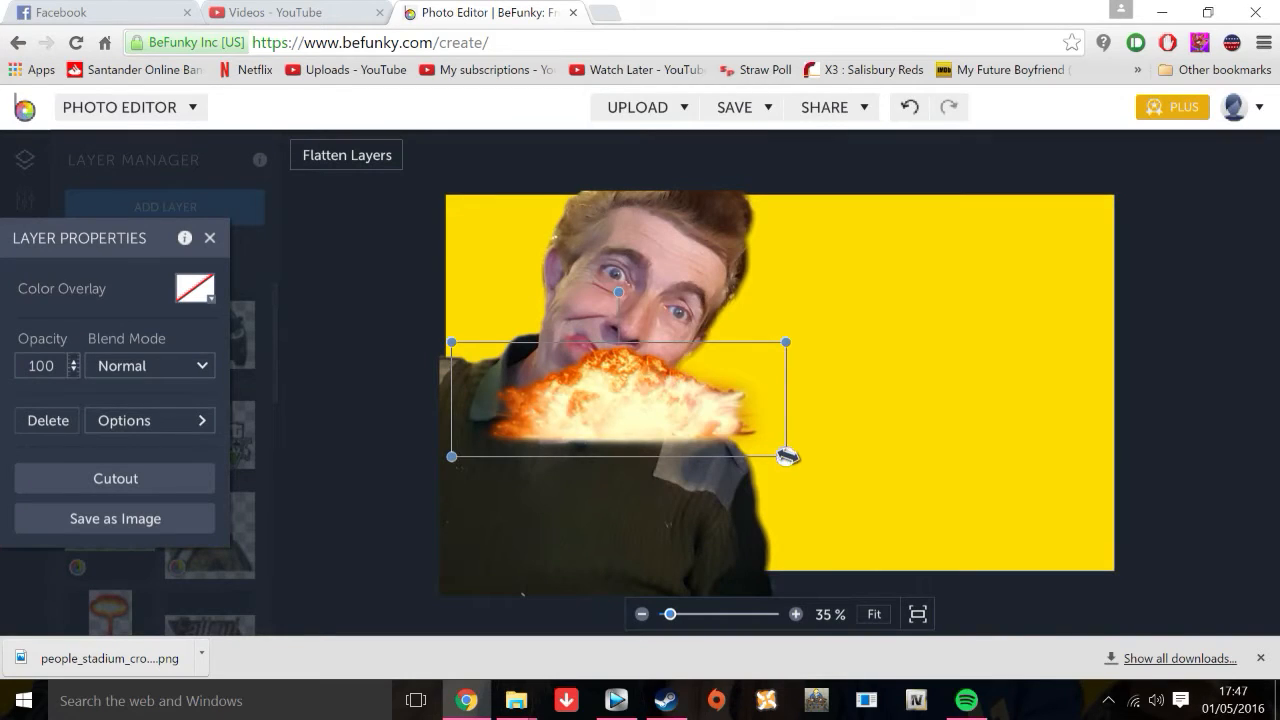
left_click_drag(788, 456, 1270, 625)
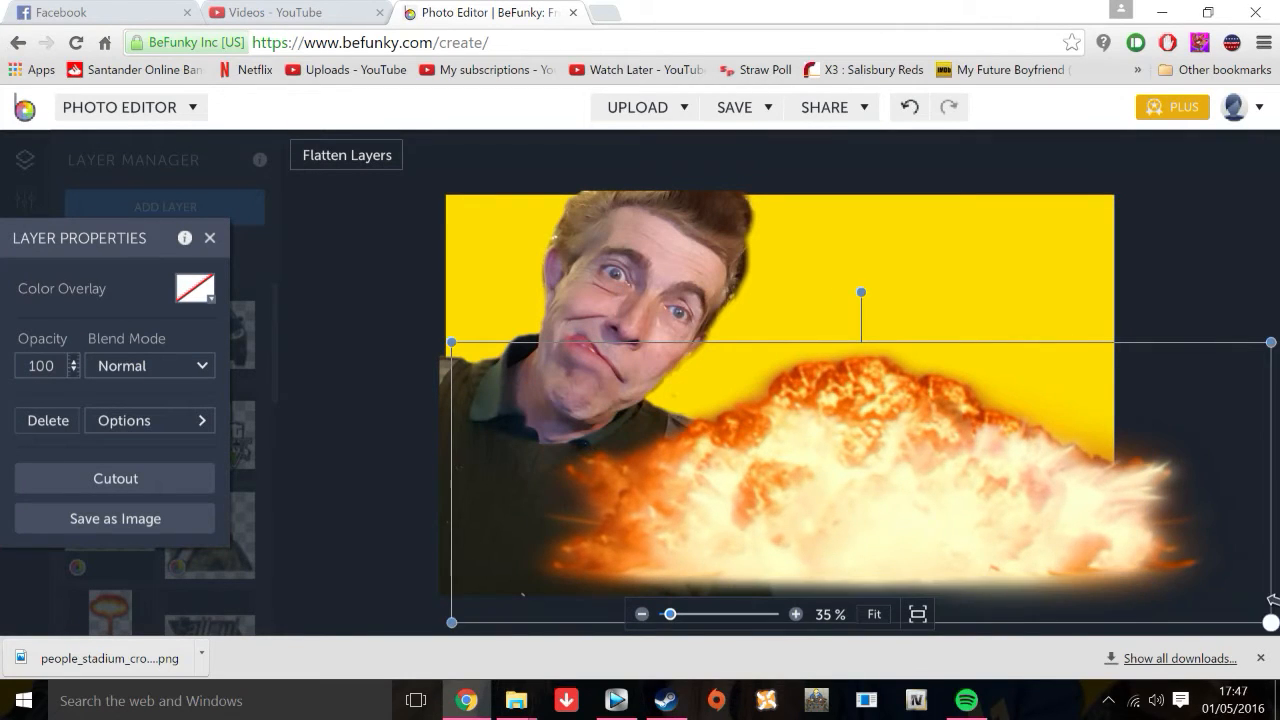
left_click(770, 516)
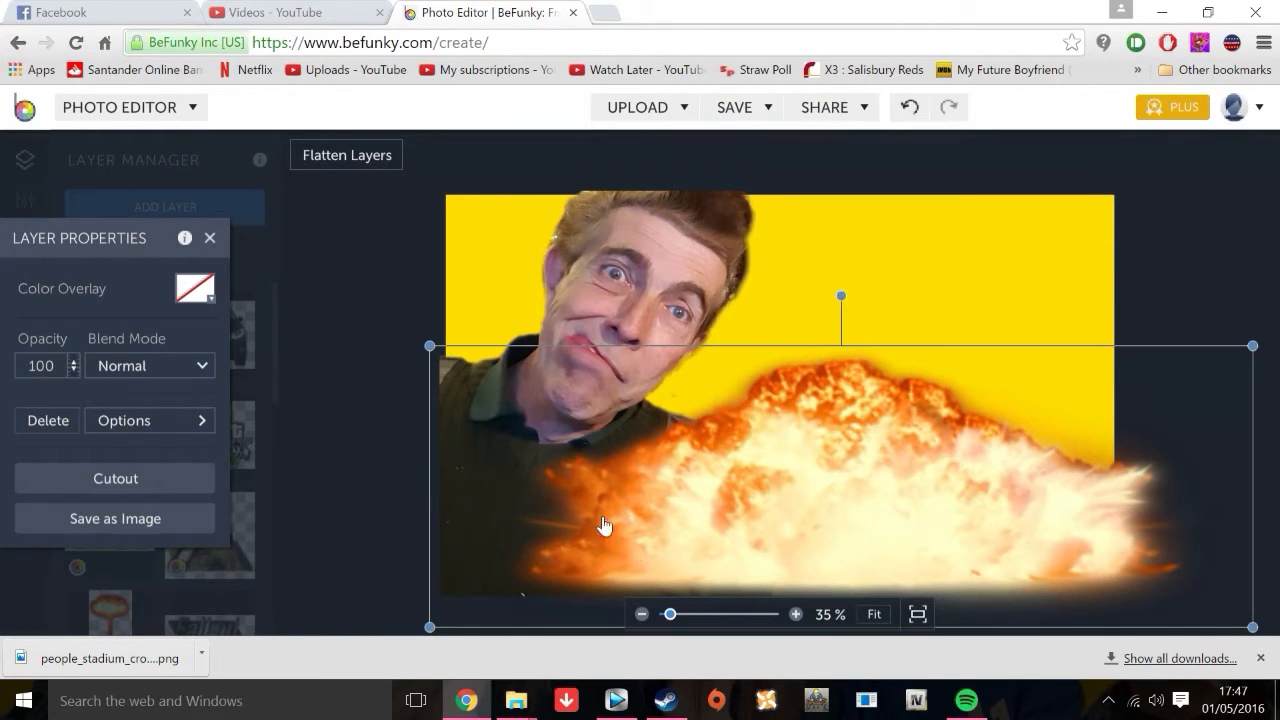
Move the explosion layer backwards so it sits behind the man
left_click(126, 424)
left_click(372, 362)
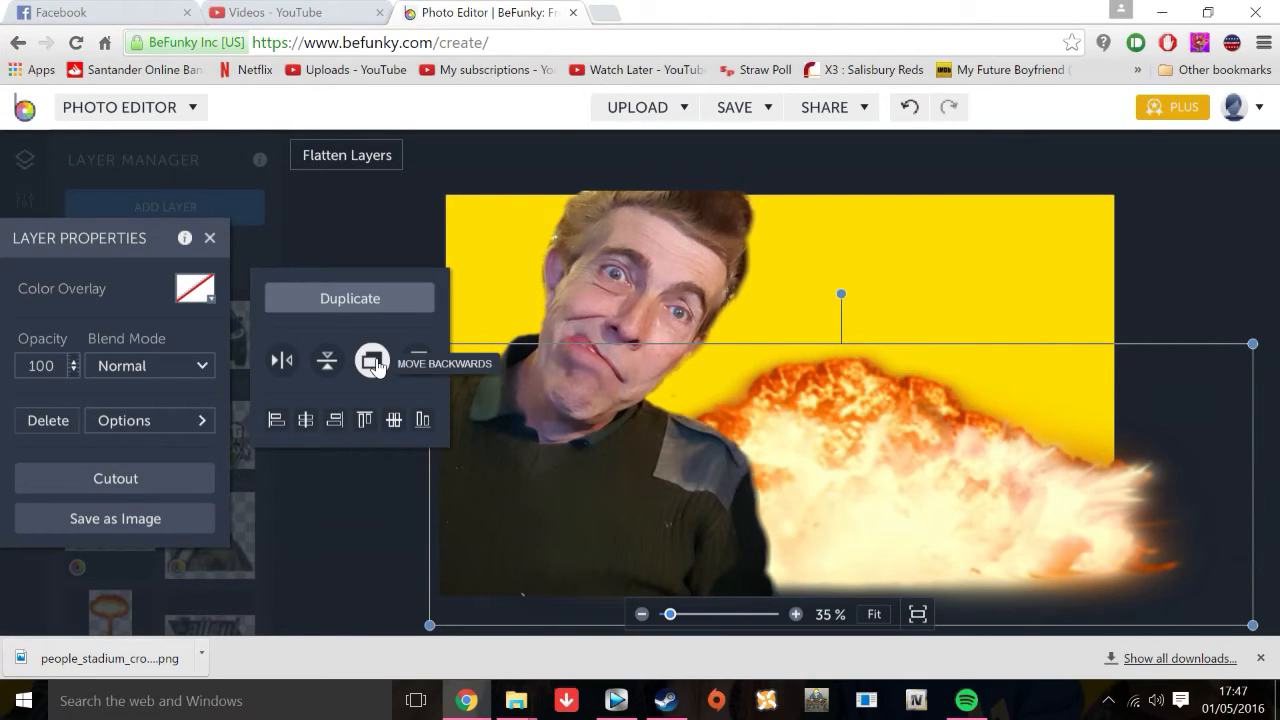
left_click(358, 217)
left_click(1000, 541)
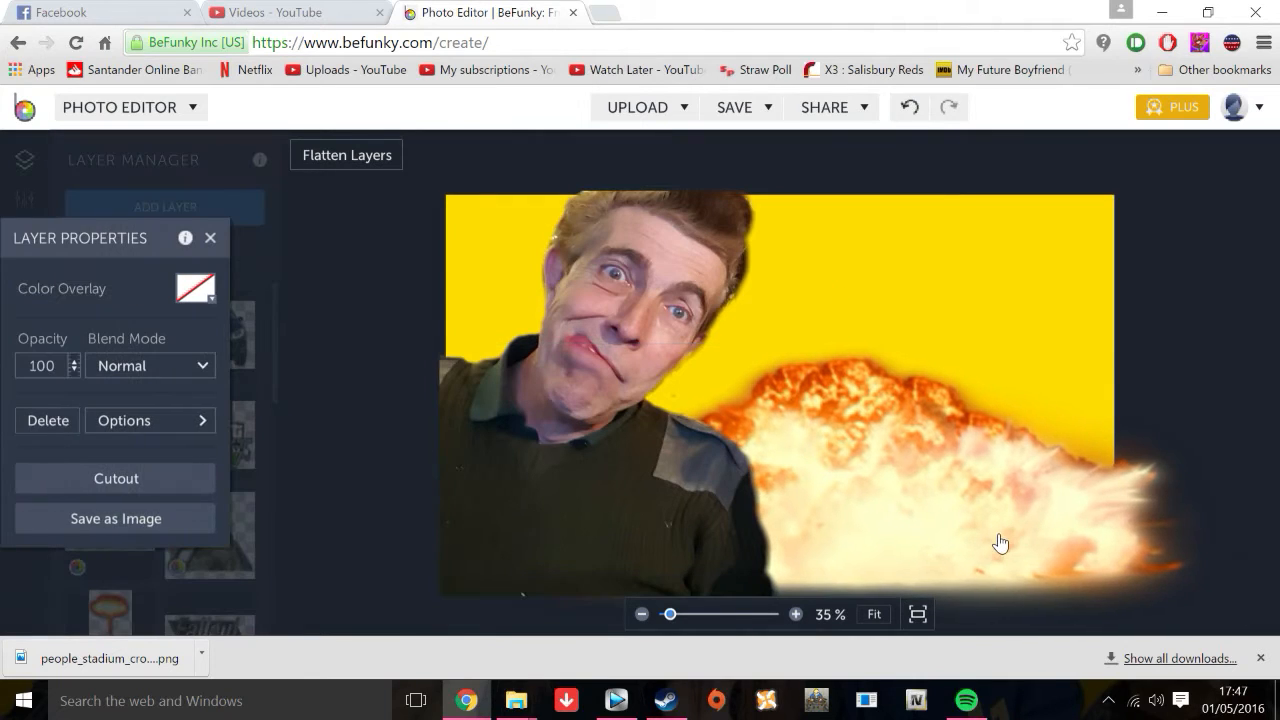
left_click(1134, 275)
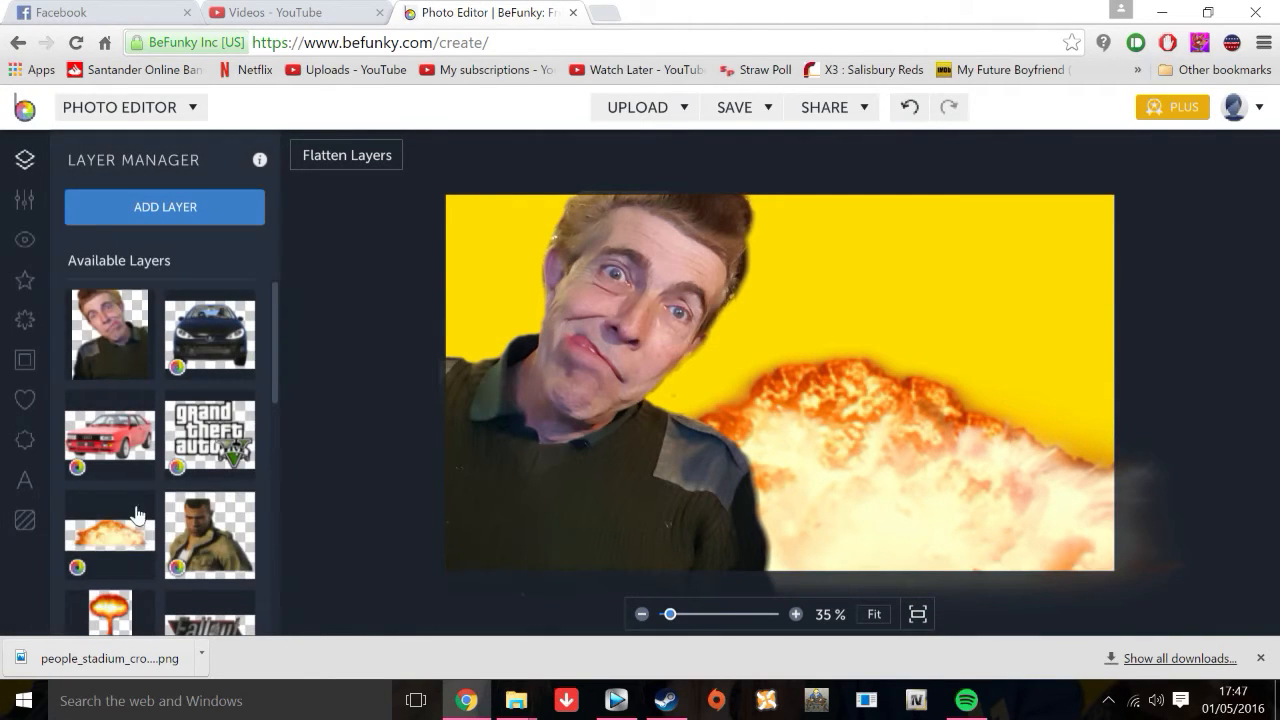
Add the red-beret soldier from the available layers, enlarge it and place it over the explosion in the canvas's right half
mouse_move(205, 545)
scroll(205, 545, "down", 5)
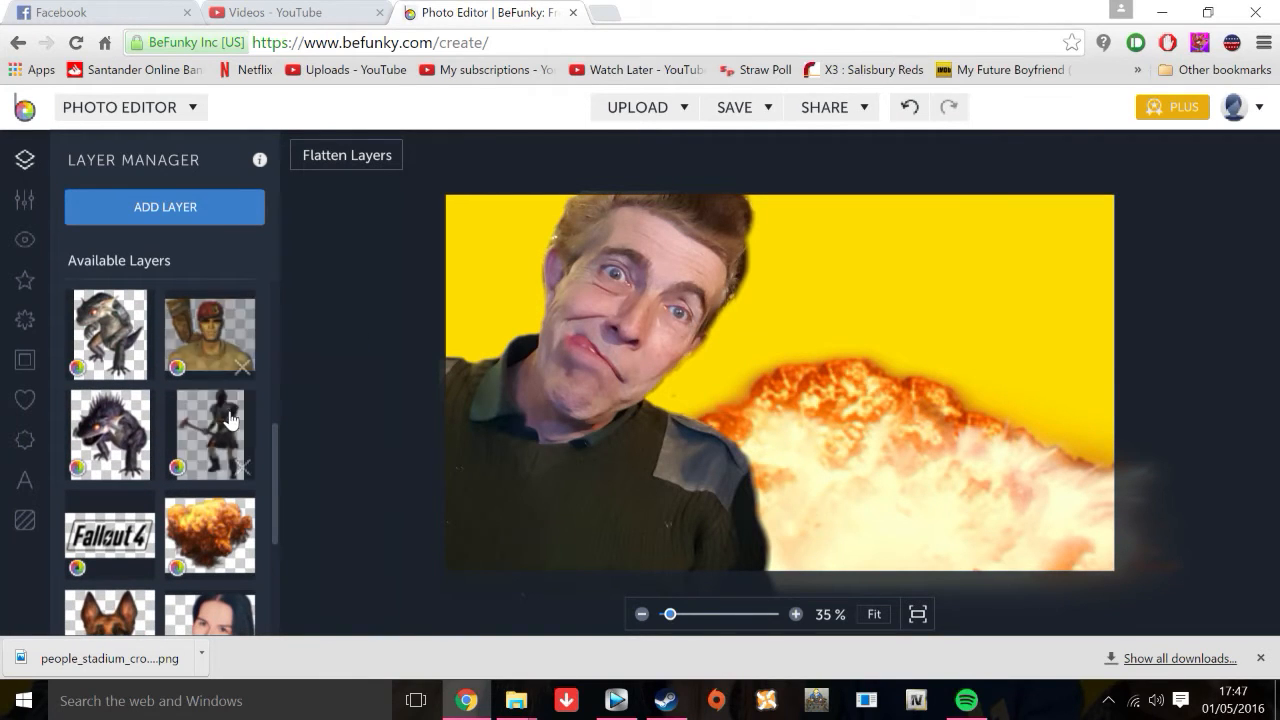
left_click_drag(214, 340, 877, 448)
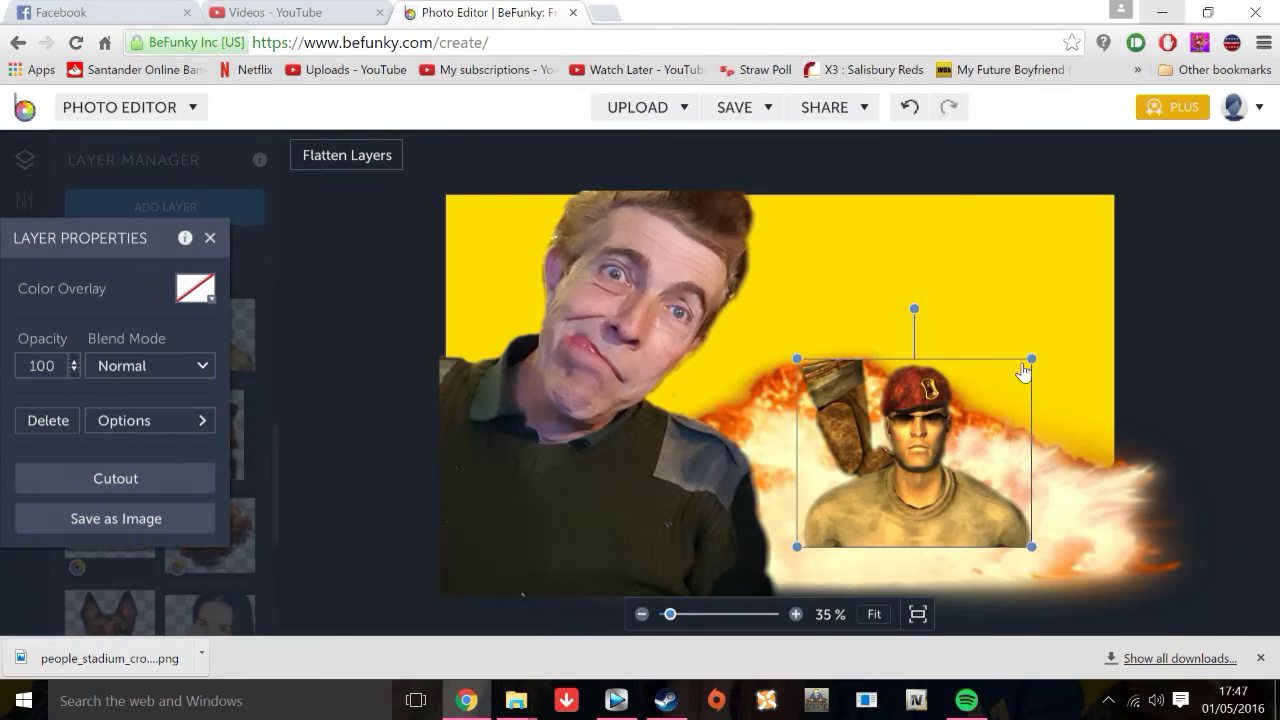
left_click_drag(1032, 360, 1220, 209)
left_click_drag(1020, 386, 934, 418)
left_click(1243, 317)
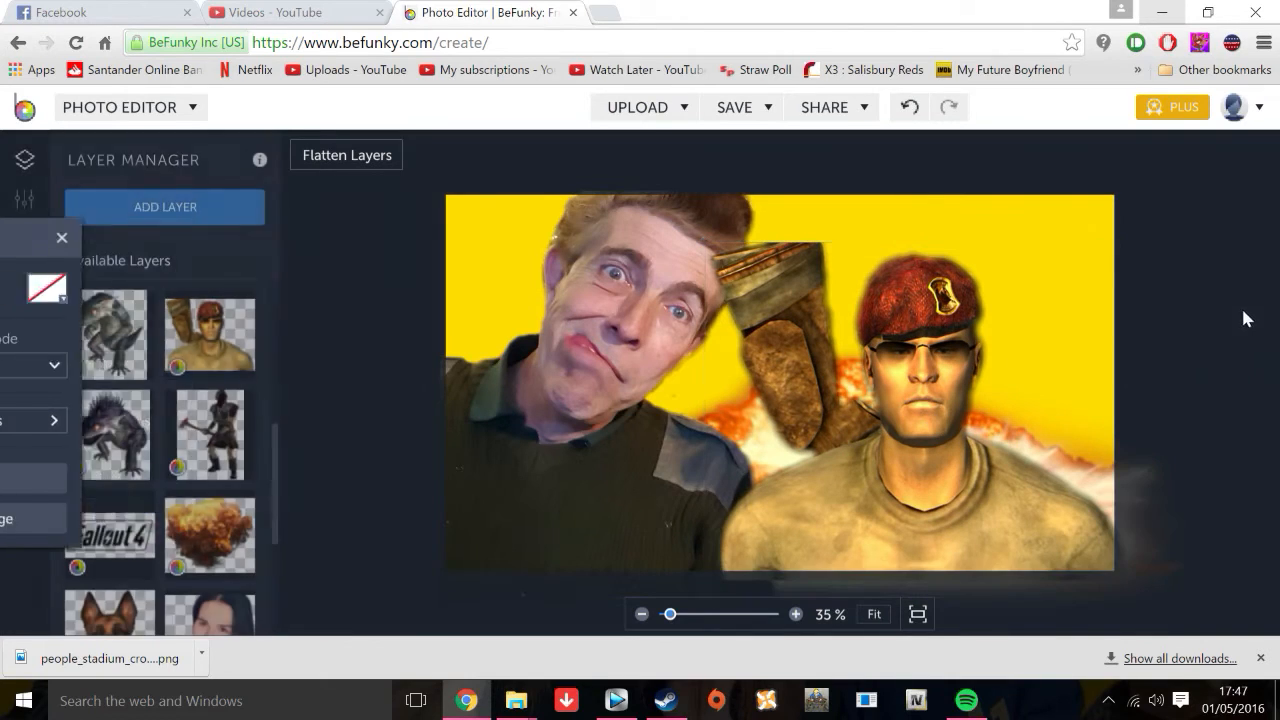
Shift the soldier slightly down and right so the torso extends past the canvas's lower edge
left_click(913, 363)
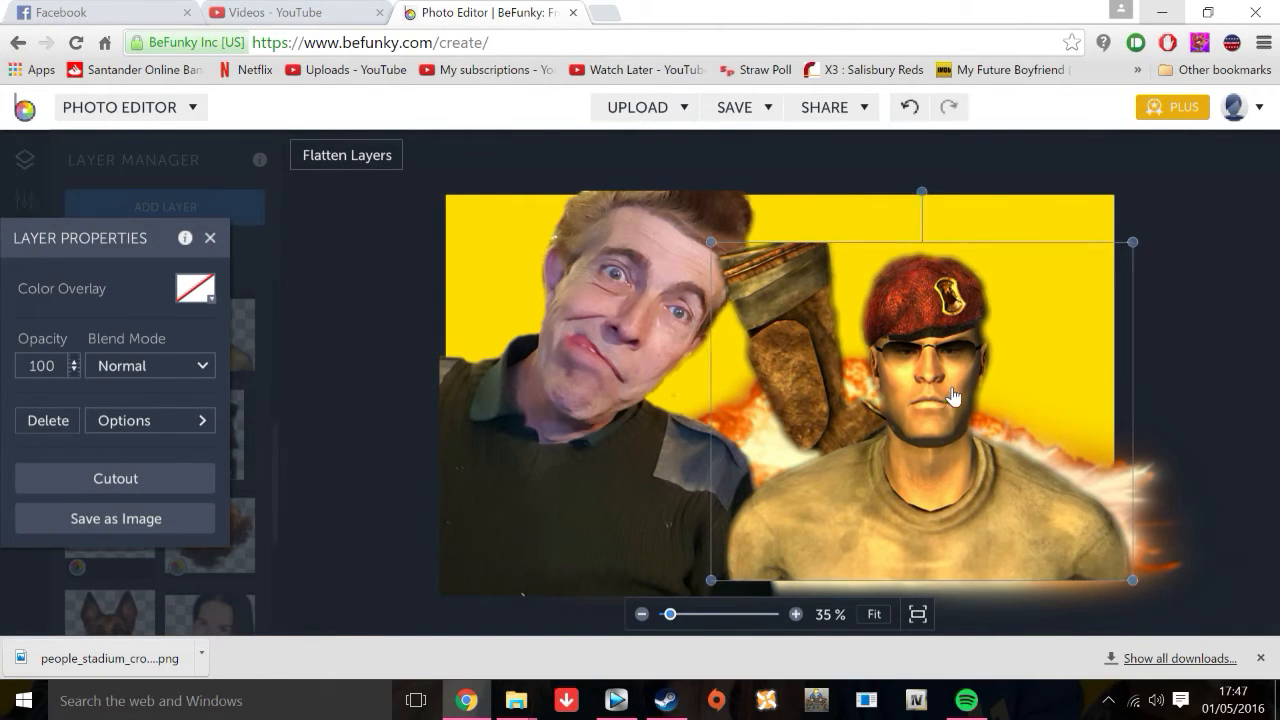
left_click_drag(883, 402, 888, 399)
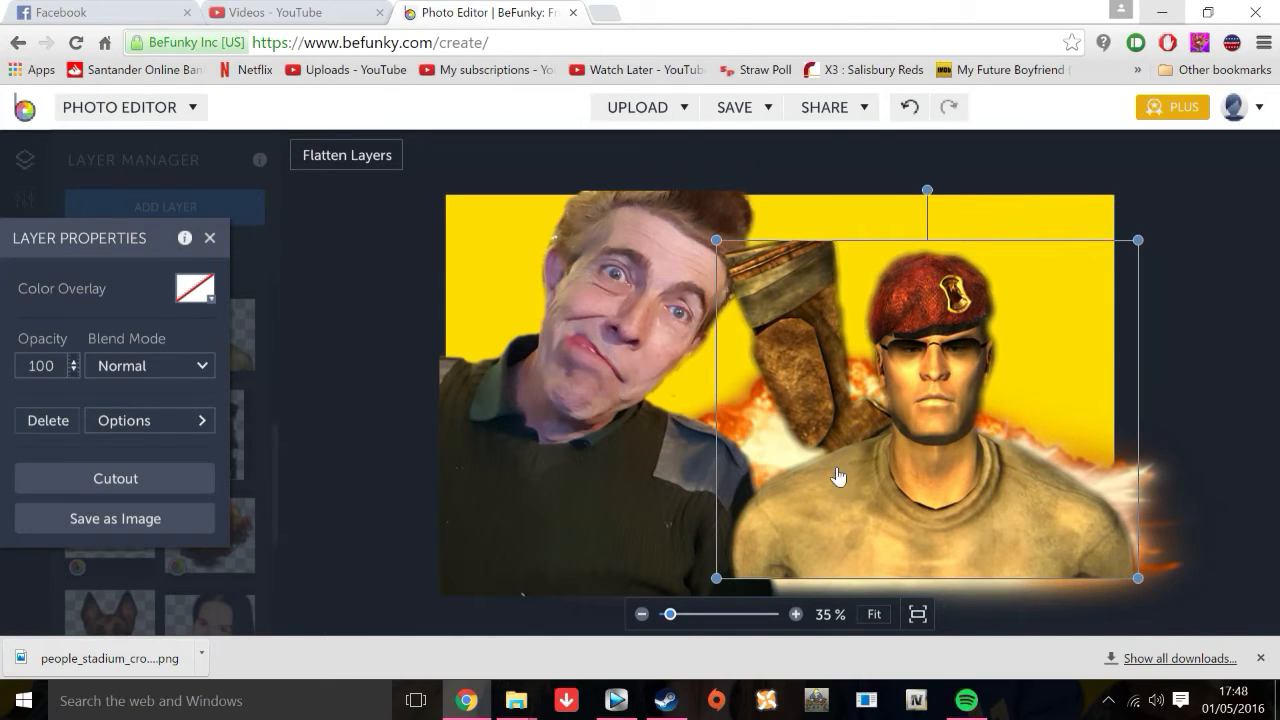
left_click_drag(934, 483, 936, 500)
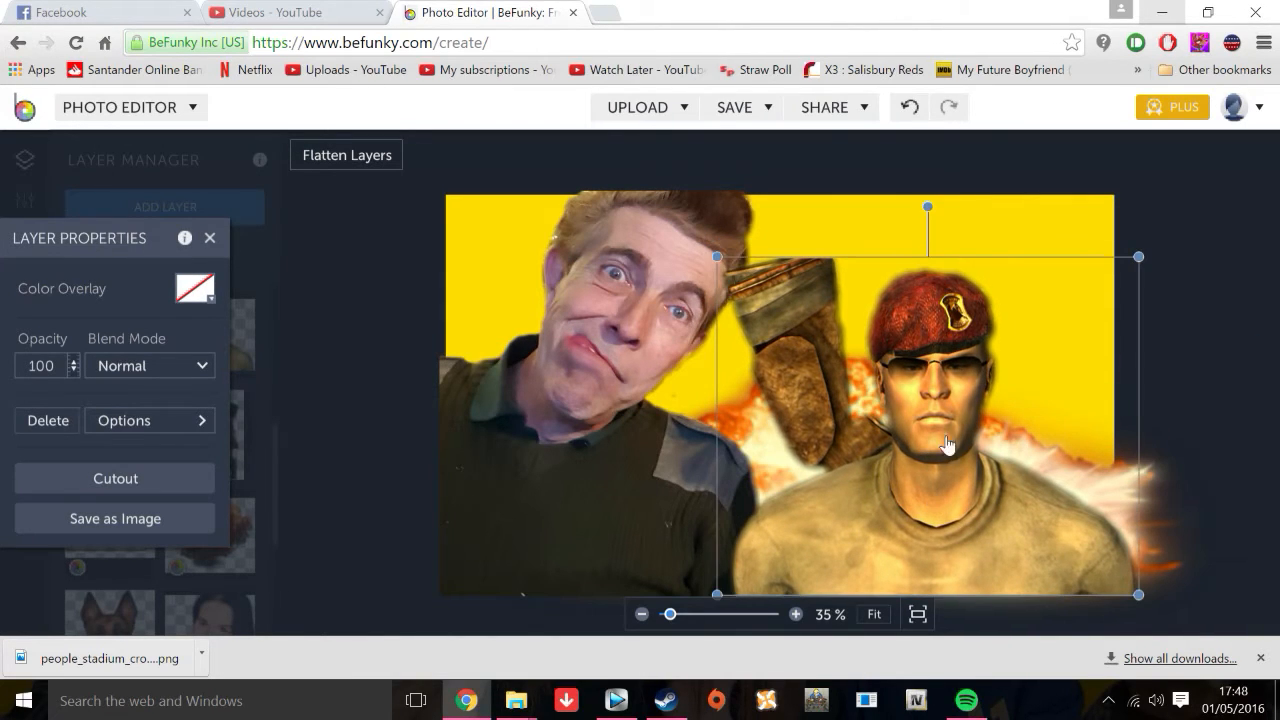
left_click(1266, 375)
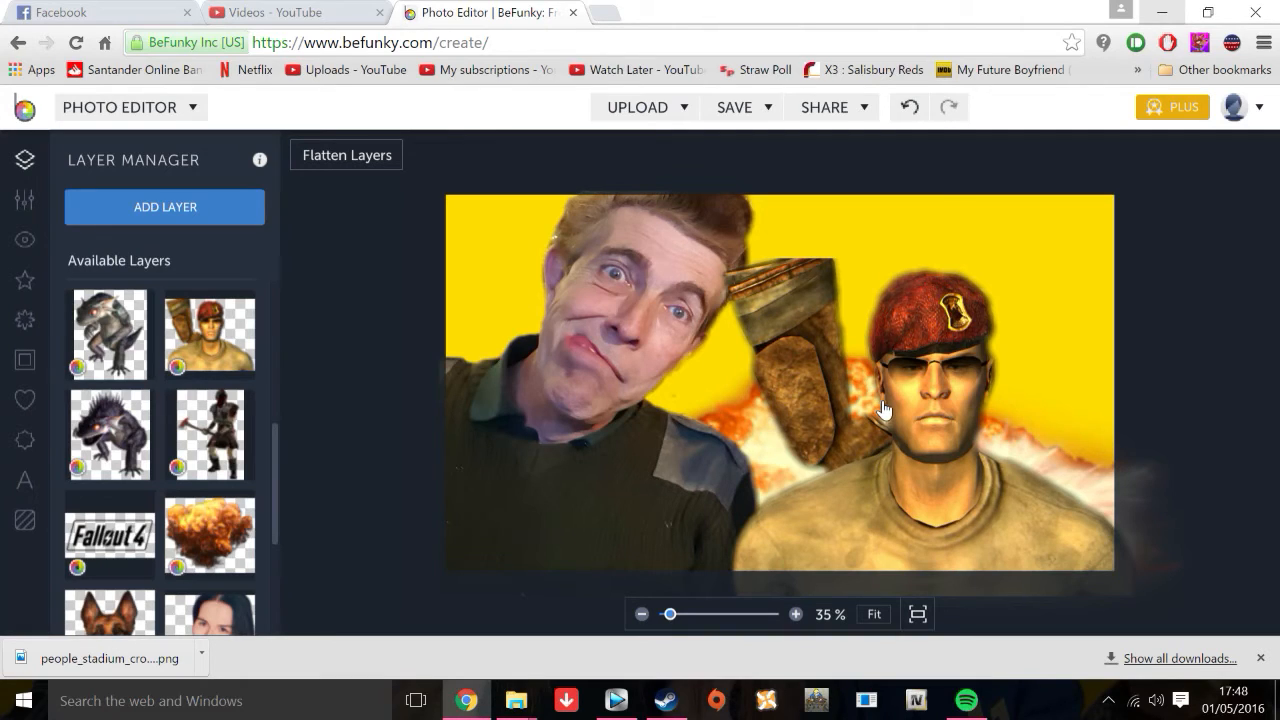
Undo the layers placed on the yellow background and add Image552 from the Befunky folder as a new layer
left_click(909, 107)
left_click(135, 214)
left_click(344, 186)
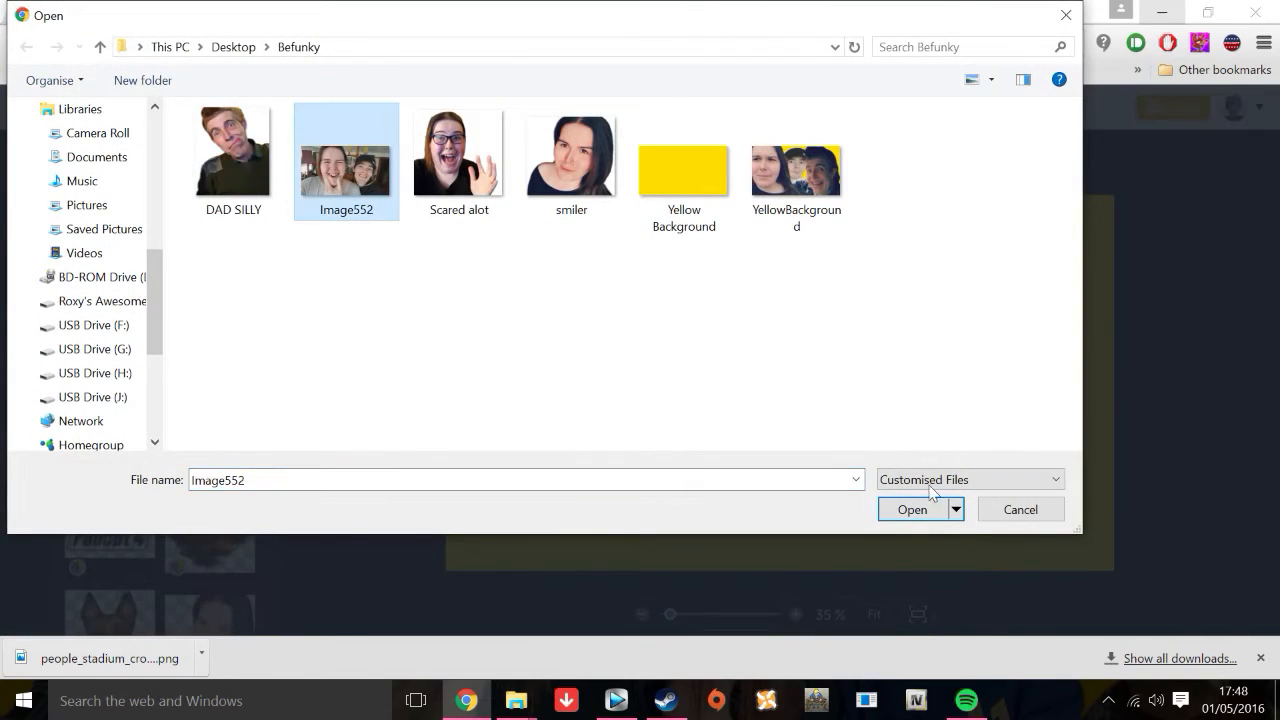
left_click(918, 510)
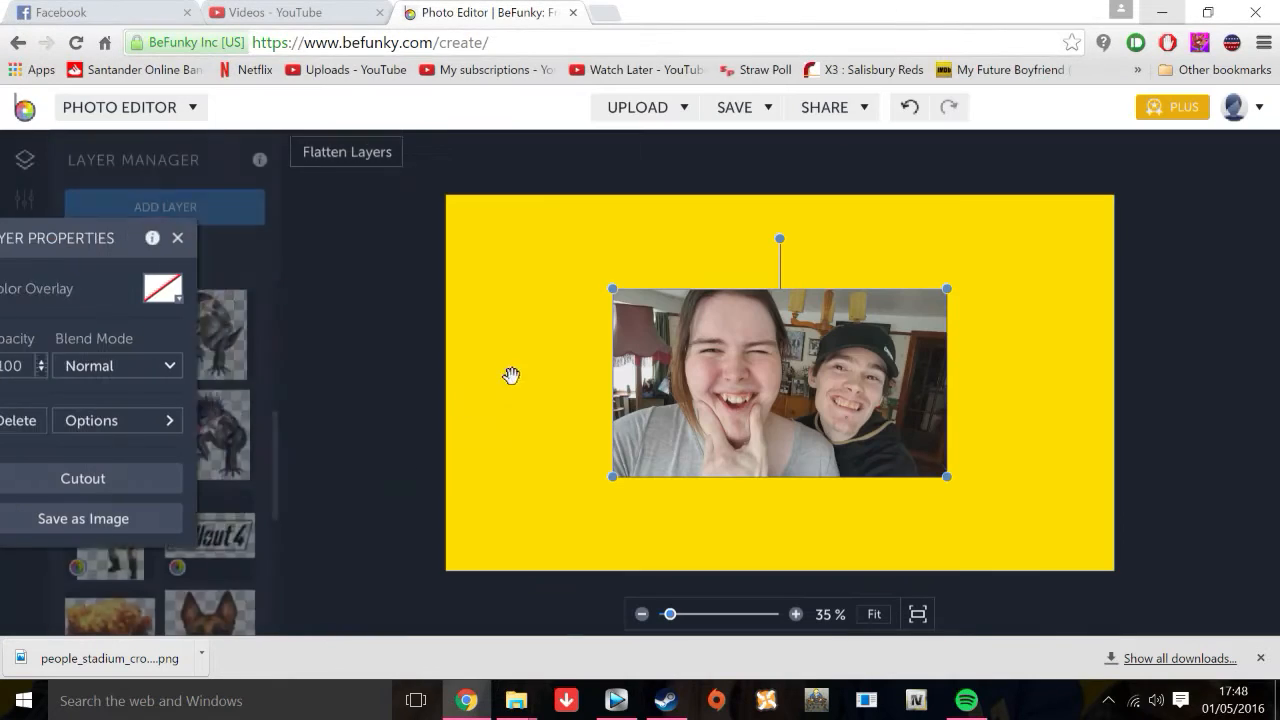
Enlarge the photo layer of the two people and move it towards the canvas's upper left
left_click_drag(947, 478, 1111, 566)
left_click(958, 483)
left_click(894, 449)
left_click_drag(822, 430, 760, 409)
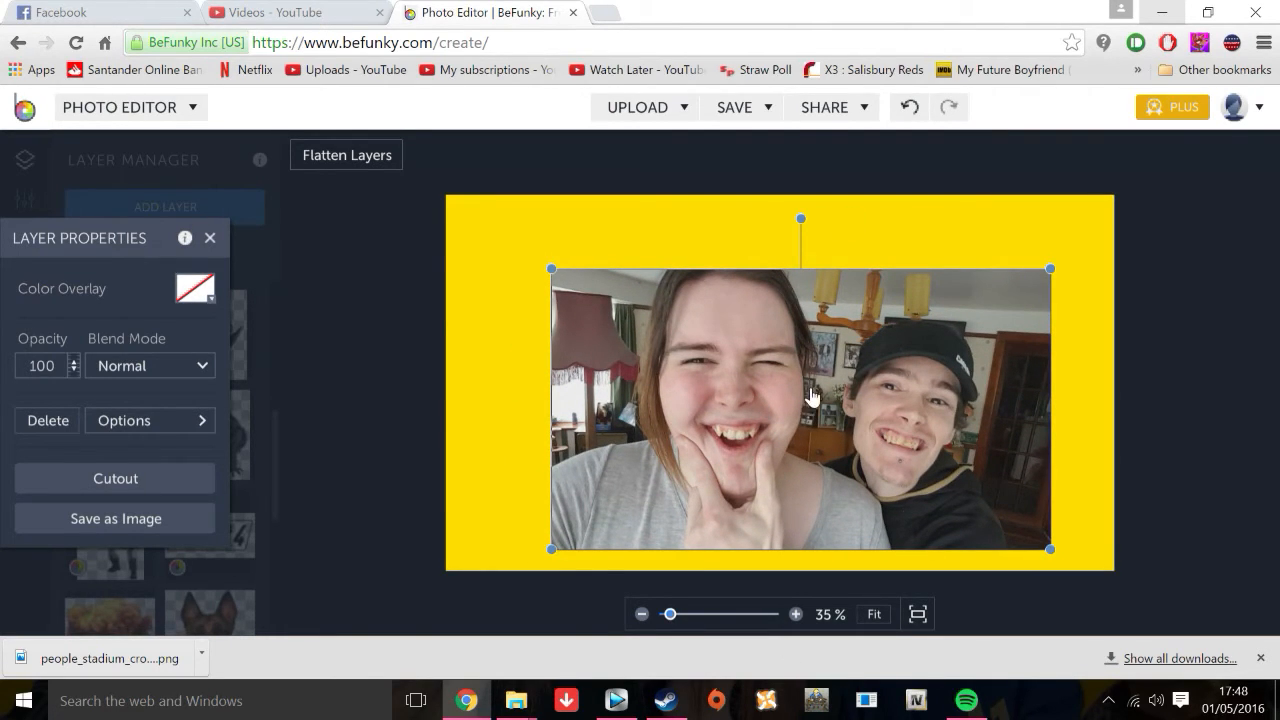
Start a cutout of the photo layer using brush selection with brush size 100% and feather 50
left_click(125, 487)
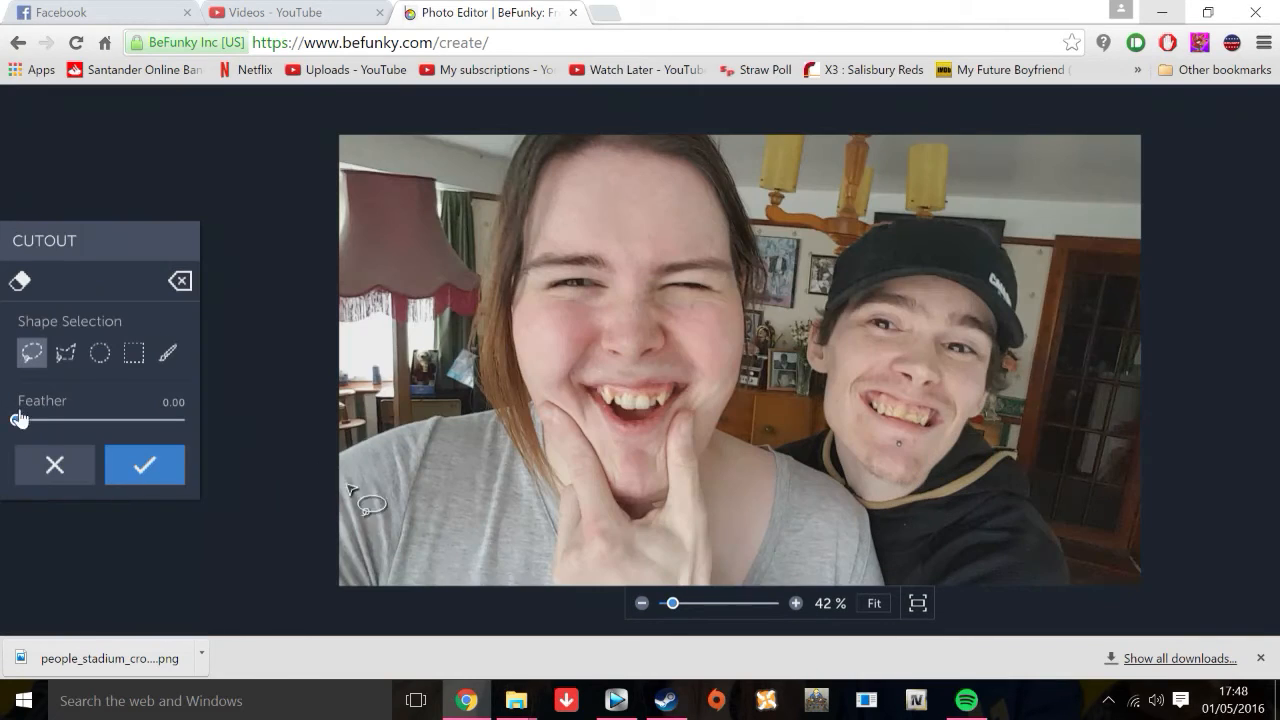
left_click(72, 463)
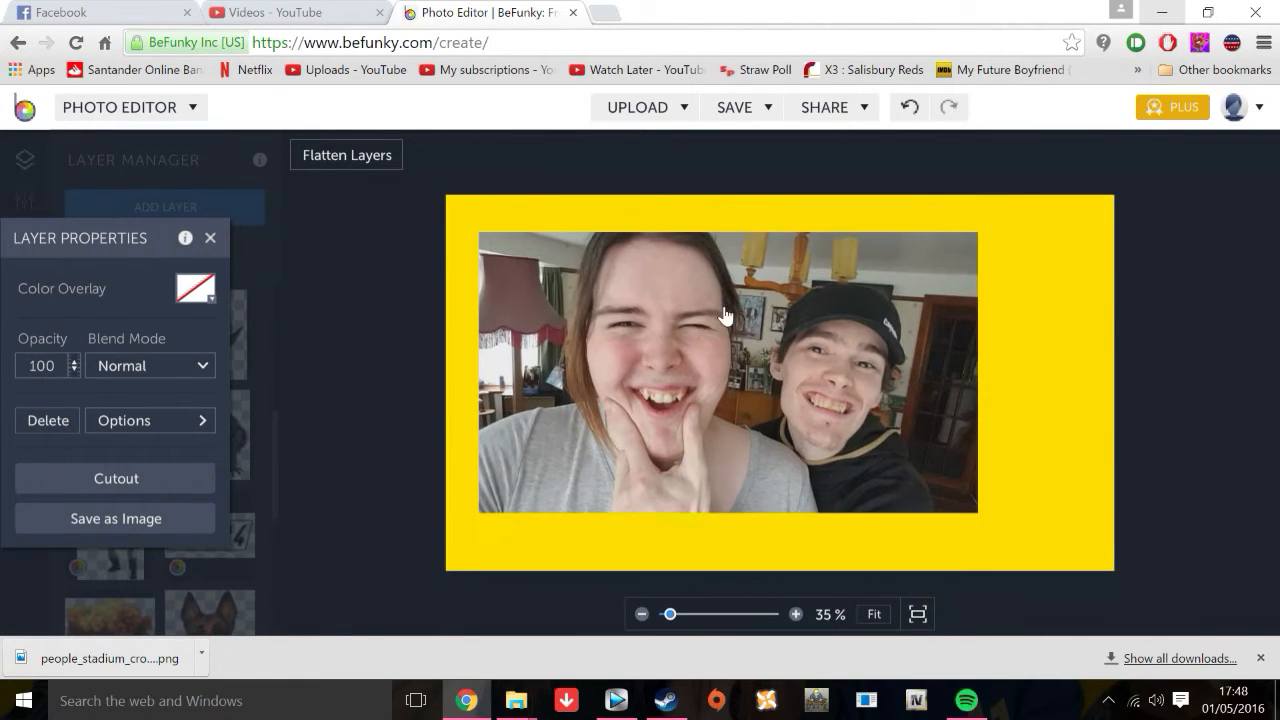
left_click(115, 479)
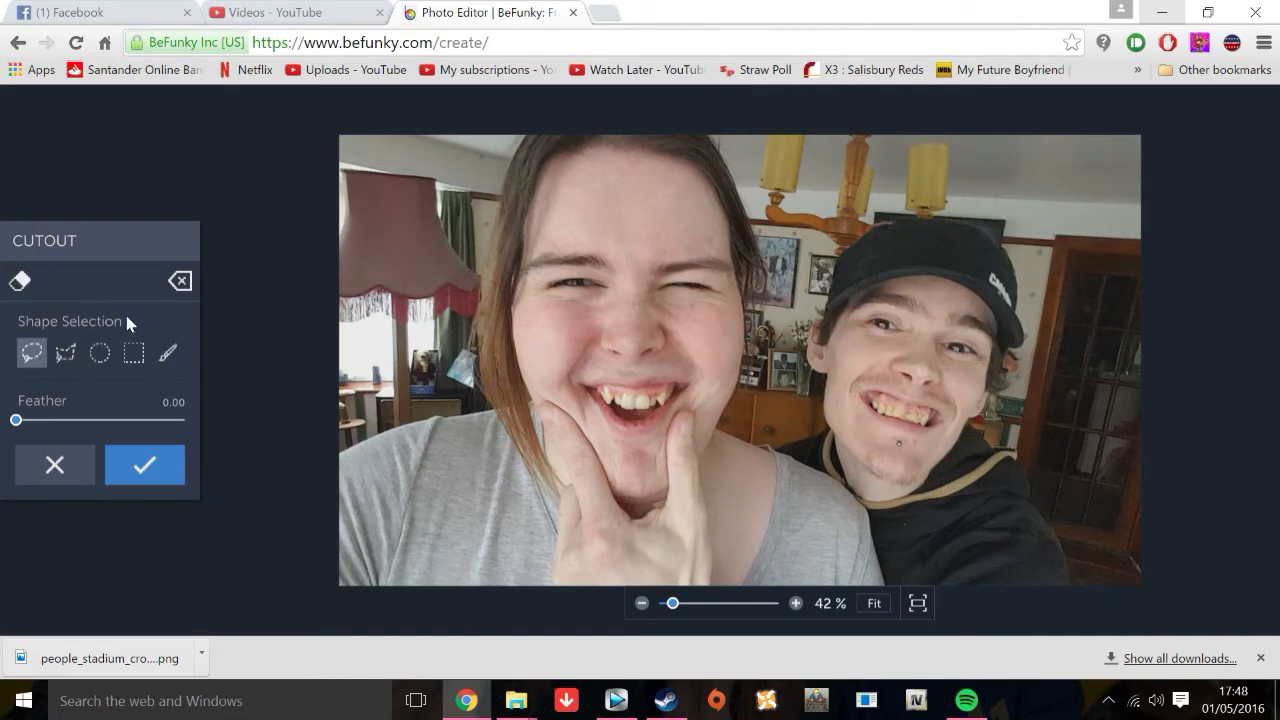
left_click(169, 354)
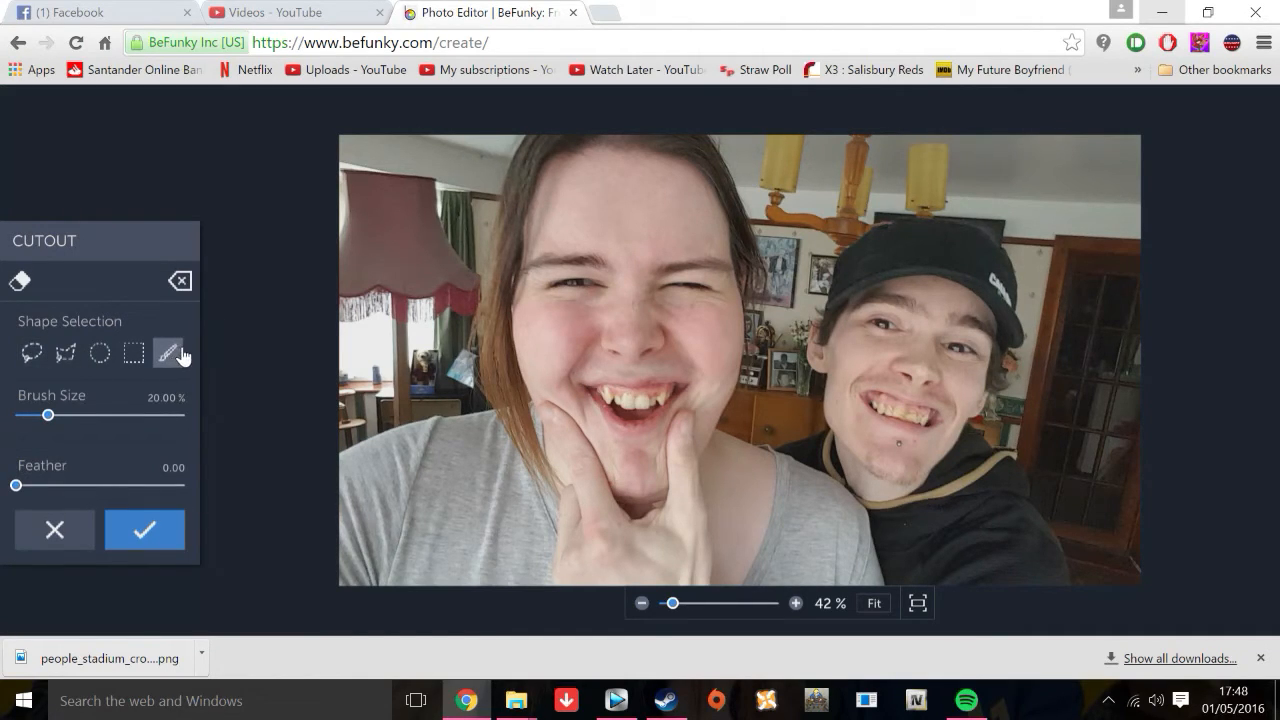
left_click_drag(97, 420, 221, 422)
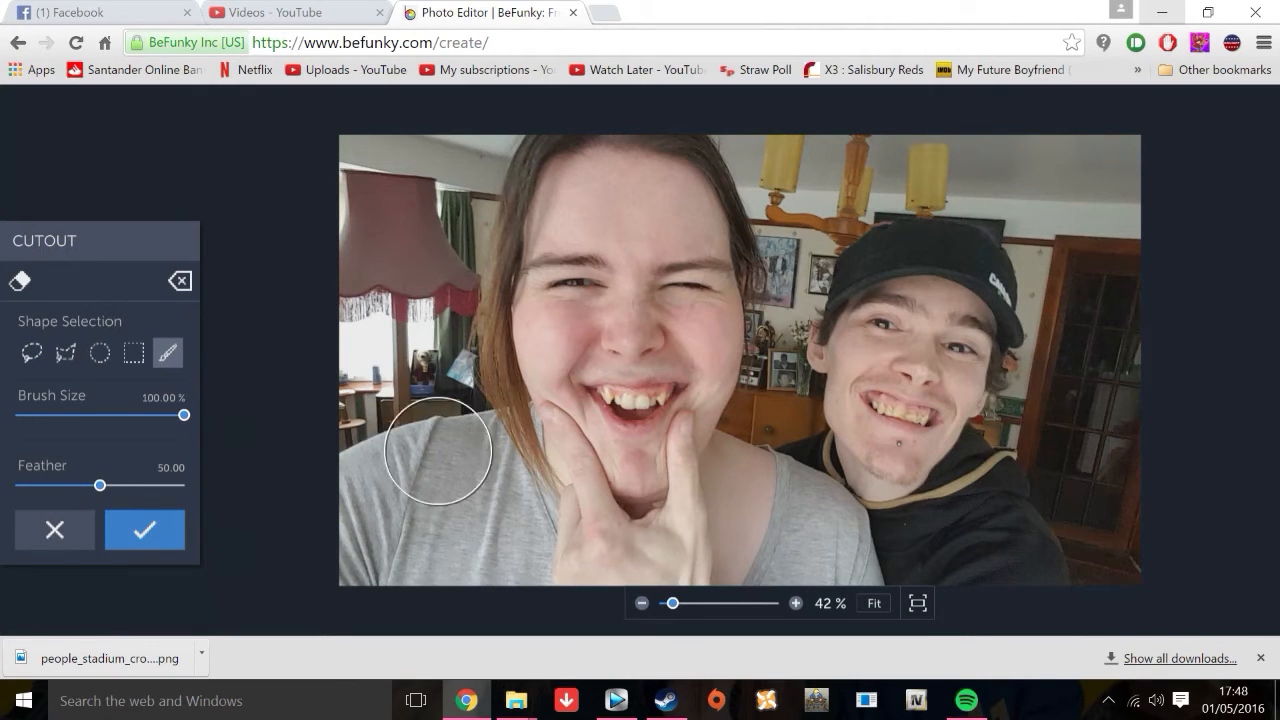
Brush over both people to separate them from the room background and apply the cutout
mouse_move(565, 172)
left_mouse_down()
mouse_move(578, 280)
mouse_move(611, 183)
mouse_move(646, 149)
mouse_move(665, 163)
mouse_move(694, 243)
mouse_move(654, 342)
mouse_move(680, 309)
mouse_move(676, 380)
mouse_move(545, 249)
mouse_move(531, 366)
mouse_move(331, 609)
mouse_move(400, 471)
mouse_move(548, 451)
mouse_move(663, 563)
mouse_move(689, 491)
mouse_move(777, 500)
mouse_move(845, 481)
mouse_move(800, 491)
mouse_move(920, 600)
mouse_move(1003, 563)
mouse_move(949, 471)
mouse_move(889, 291)
mouse_move(954, 257)
mouse_move(945, 360)
mouse_move(877, 420)
mouse_move(863, 343)
mouse_move(906, 434)
mouse_move(882, 297)
mouse_move(909, 337)
mouse_move(908, 533)
mouse_move(766, 451)
left_mouse_up()
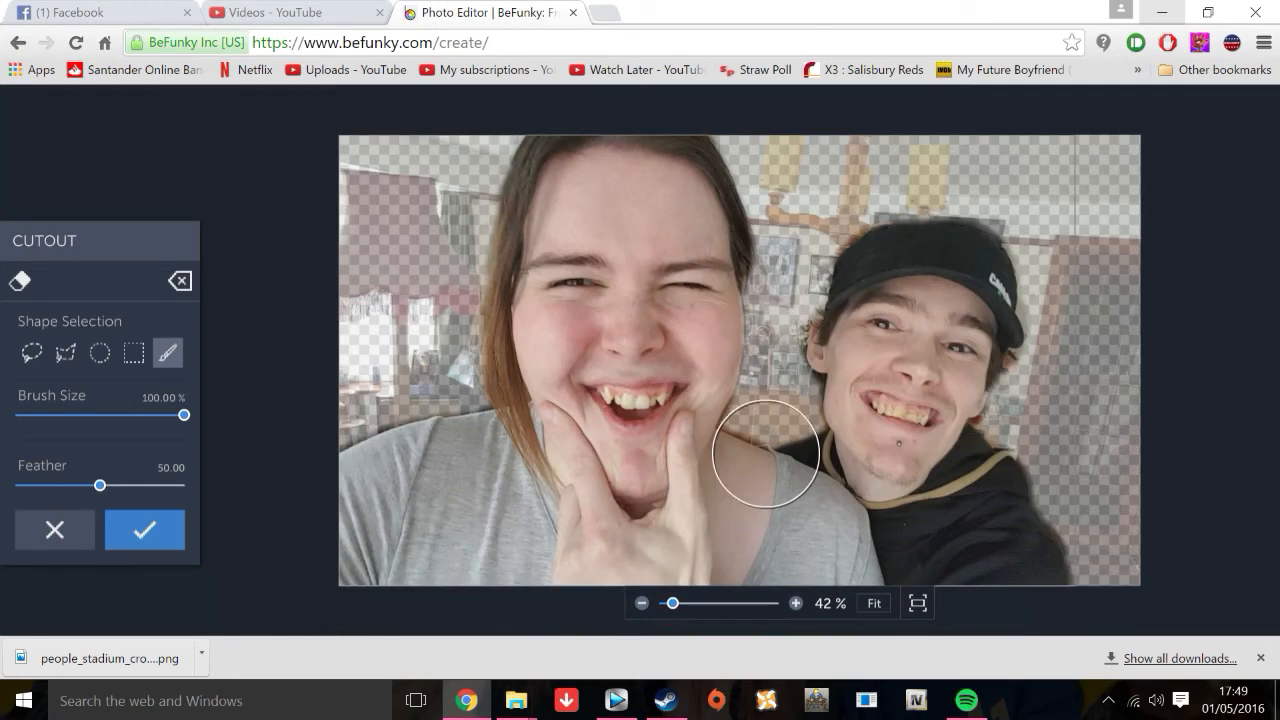
left_click(740, 495)
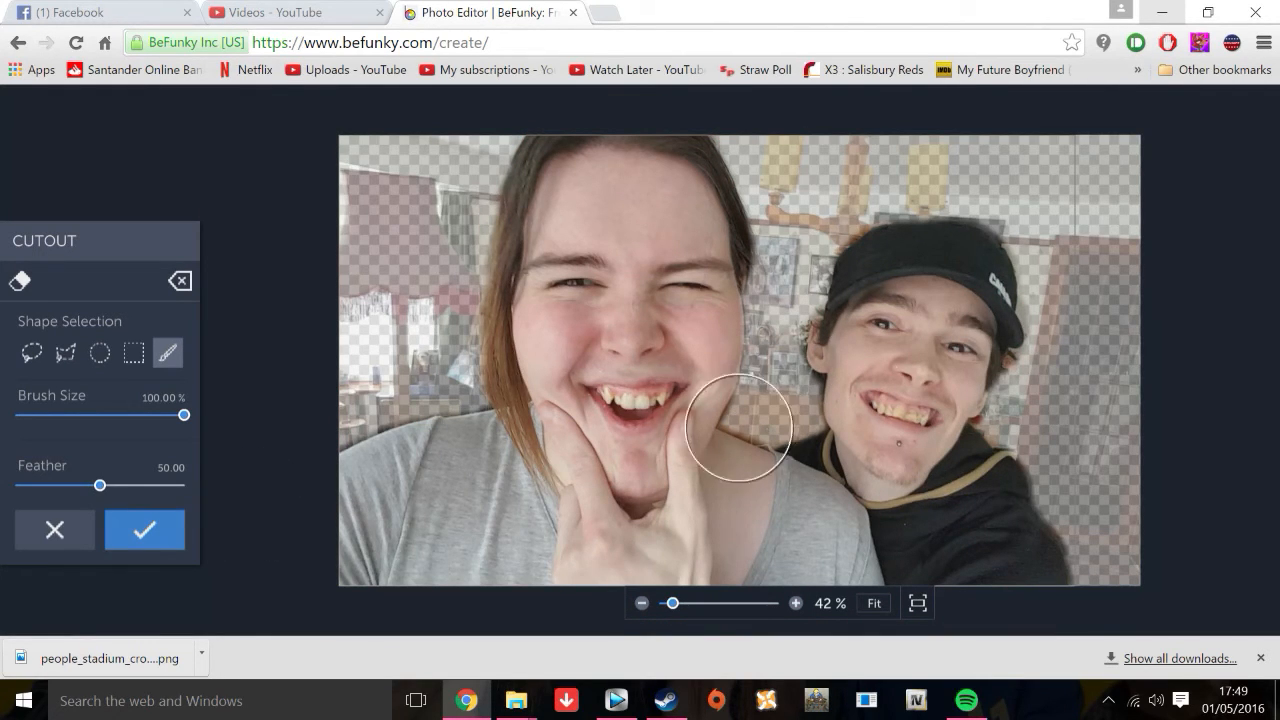
left_click(130, 535)
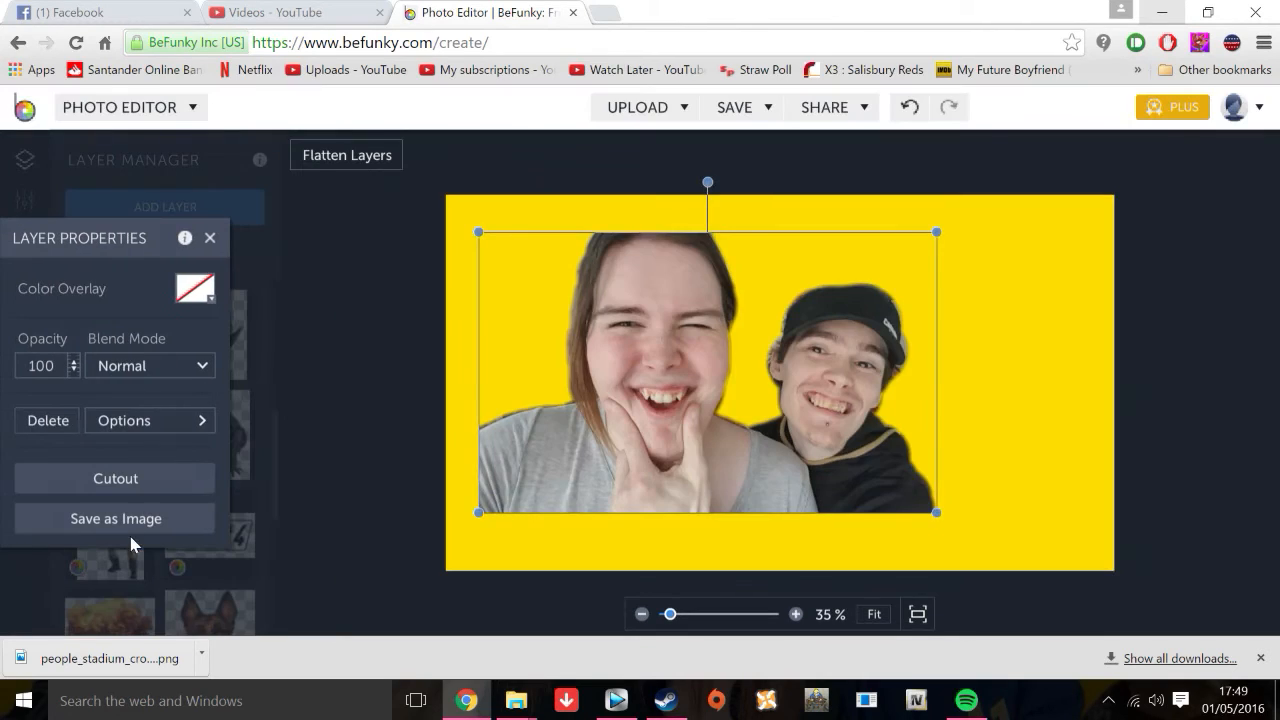
Move the cutout pair to the canvas's lower-left corner and enlarge it to the full canvas height
left_click_drag(693, 475, 663, 487)
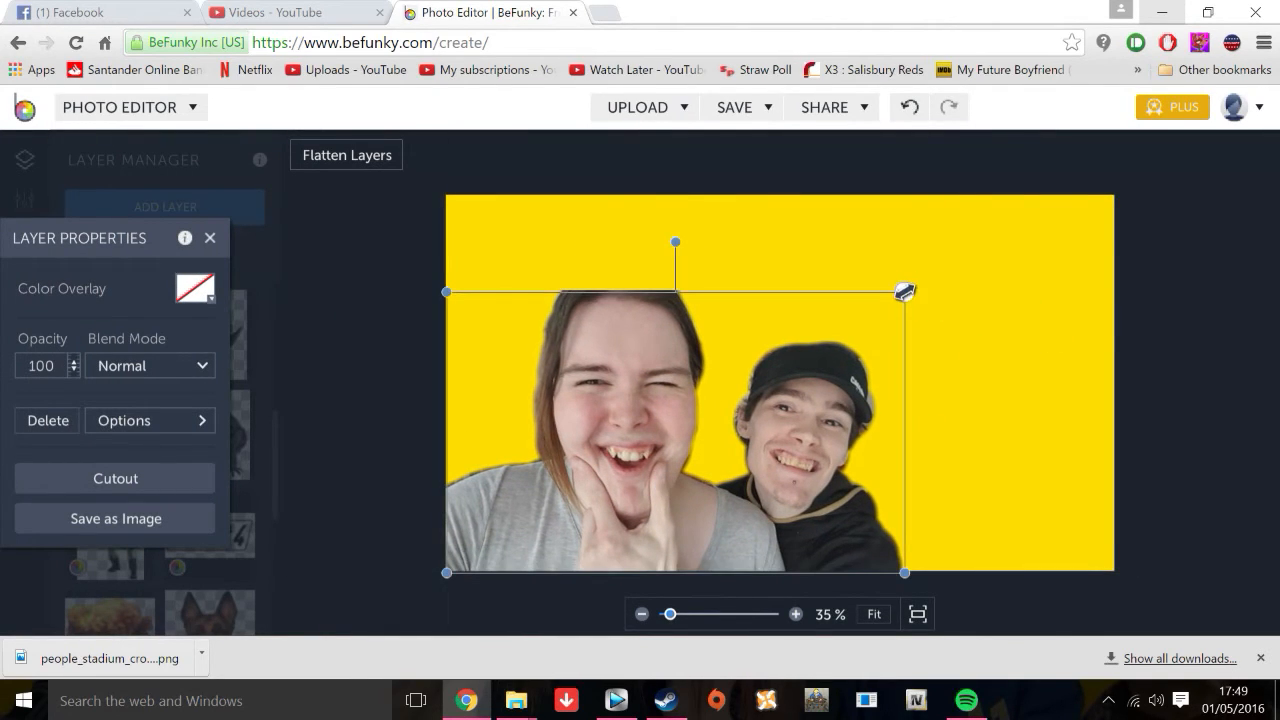
left_click_drag(904, 291, 1090, 240)
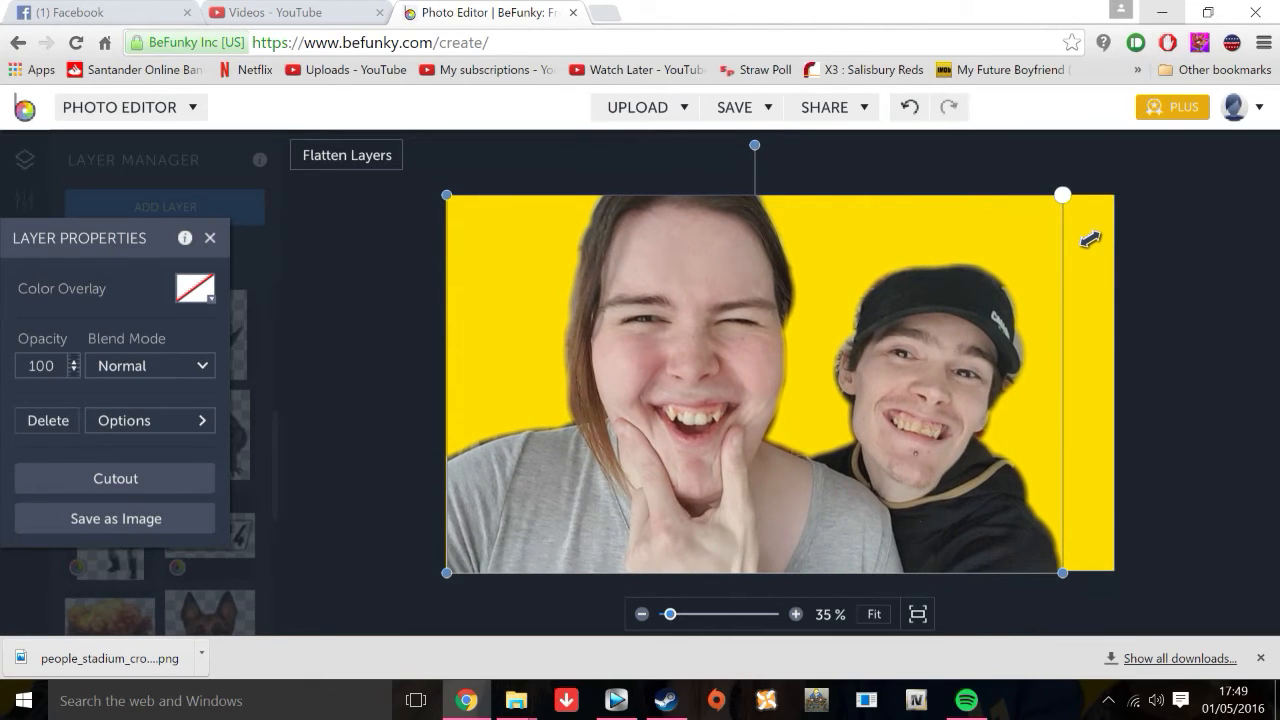
left_click(1204, 320)
Reopen the pair's cutout for editing and set the brush size to 34%
left_click(710, 405)
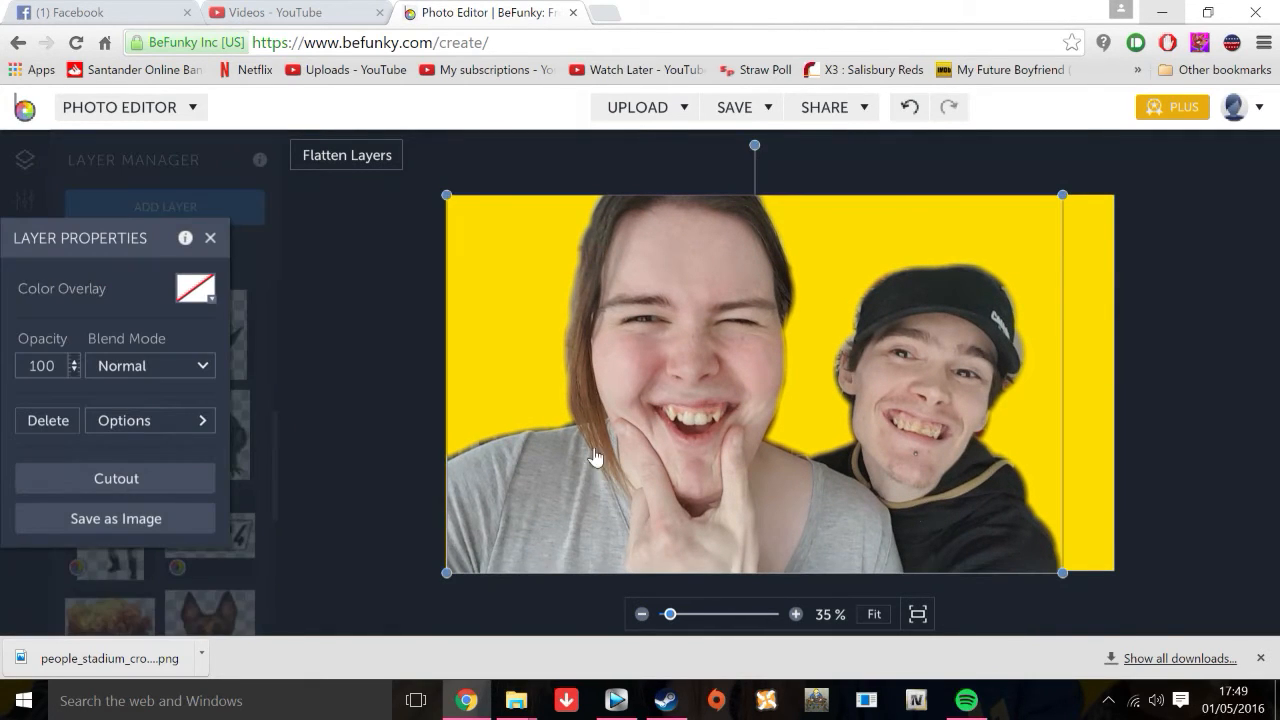
left_click(172, 488)
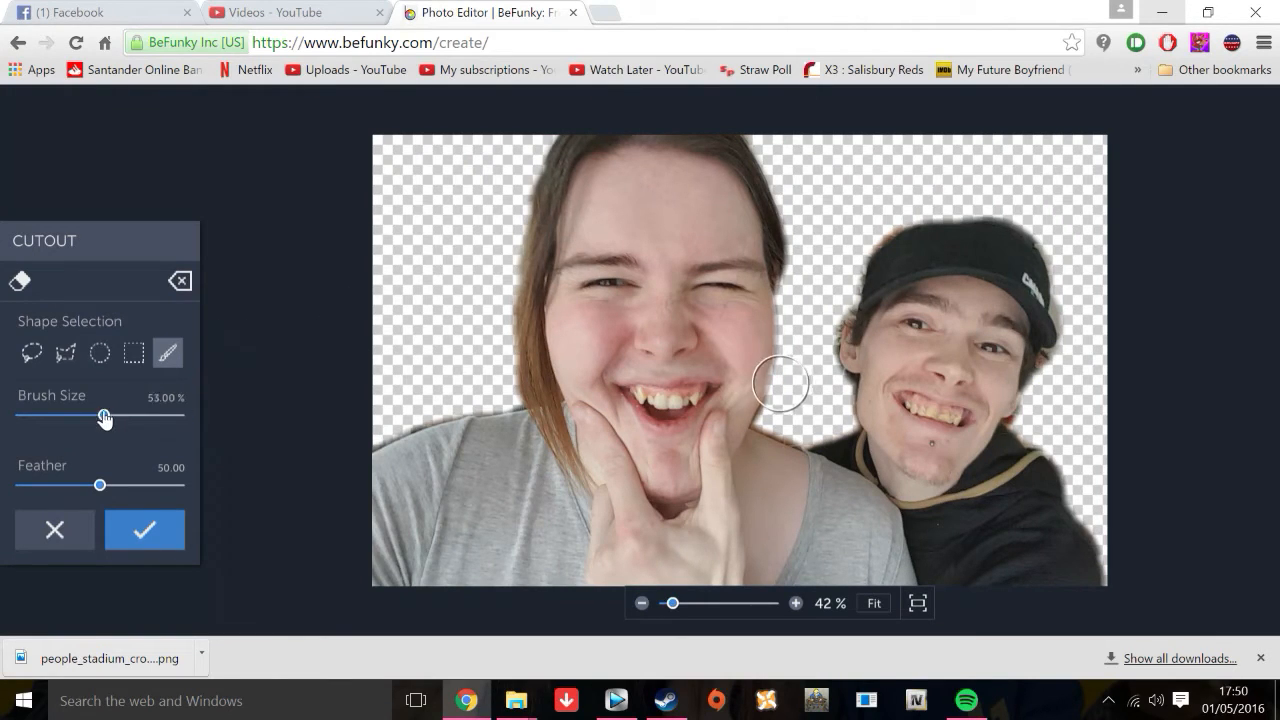
left_click_drag(105, 410, 82, 410)
mouse_move(673, 603)
left_mouse_down()
mouse_move(748, 603)
mouse_move(660, 603)
mouse_move(675, 601)
left_mouse_up()
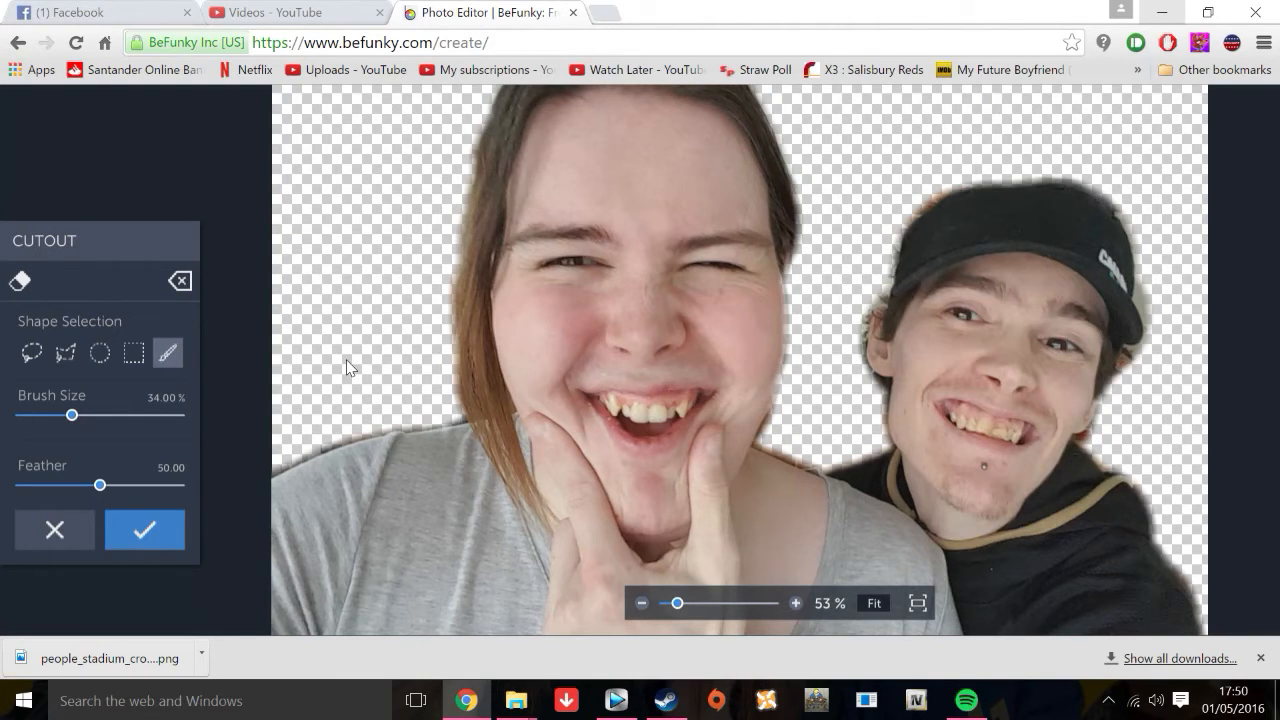
Try to brush-select the cheek edge of the person in the grey shirt, and clear that selection
left_click_drag(374, 347, 640, 280)
left_click_drag(685, 615, 761, 605)
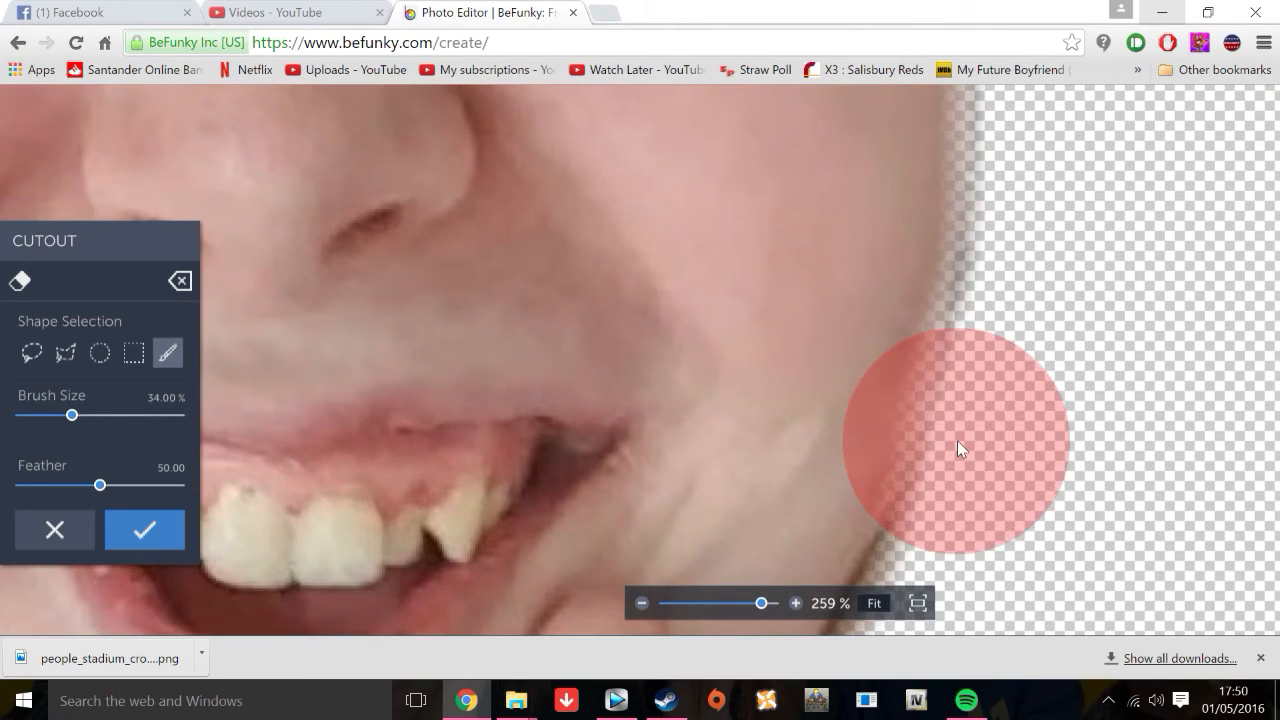
left_click_drag(957, 440, 972, 472)
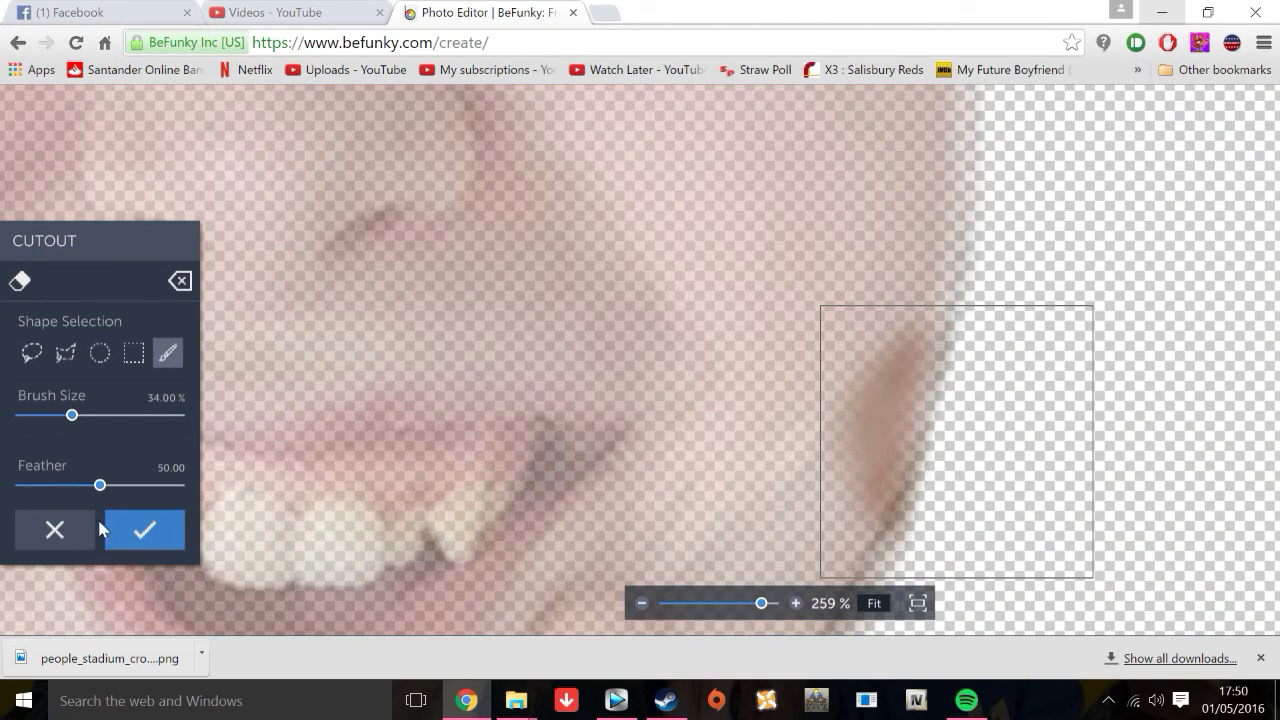
left_click(180, 283)
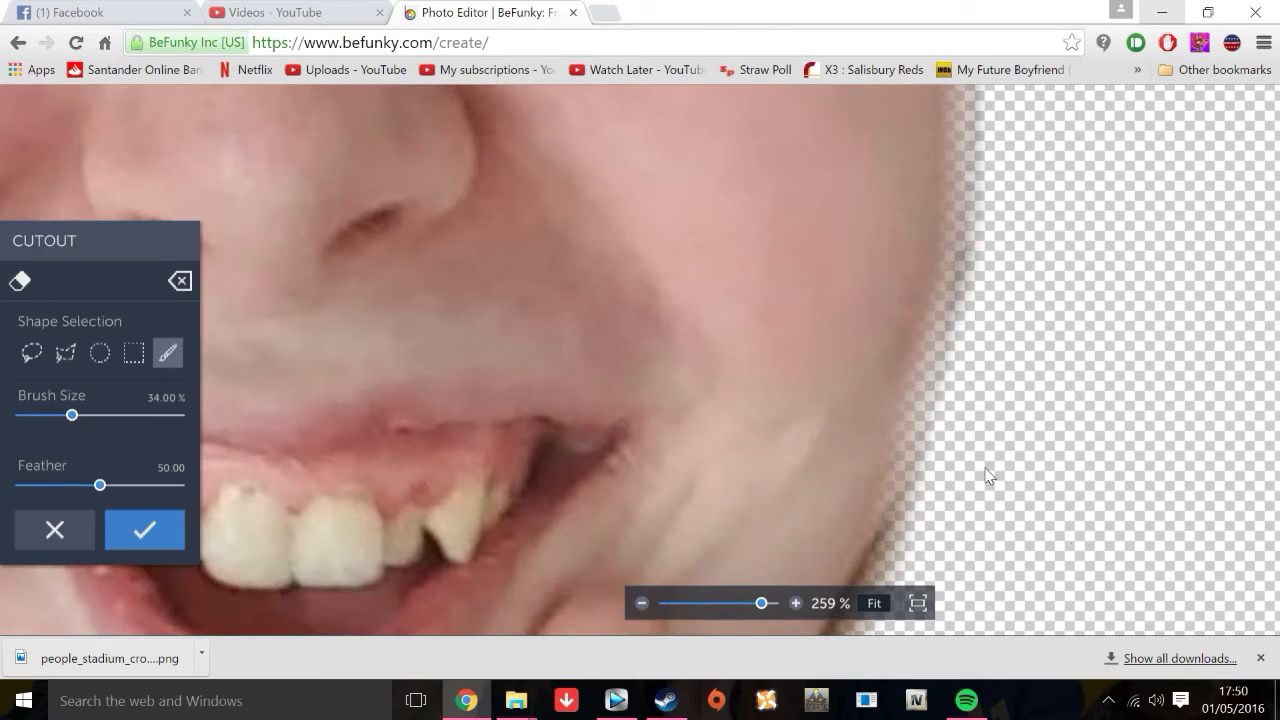
Erase the leftover background fringe along the grey shirt's shoulder up to the hair and apply the cutout
mouse_move(1060, 416)
left_mouse_down()
mouse_move(649, 495)
mouse_move(360, 612)
mouse_move(920, 556)
mouse_move(794, 8)
mouse_move(211, 670)
mouse_move(2, 363)
mouse_move(8, 580)
left_mouse_up()
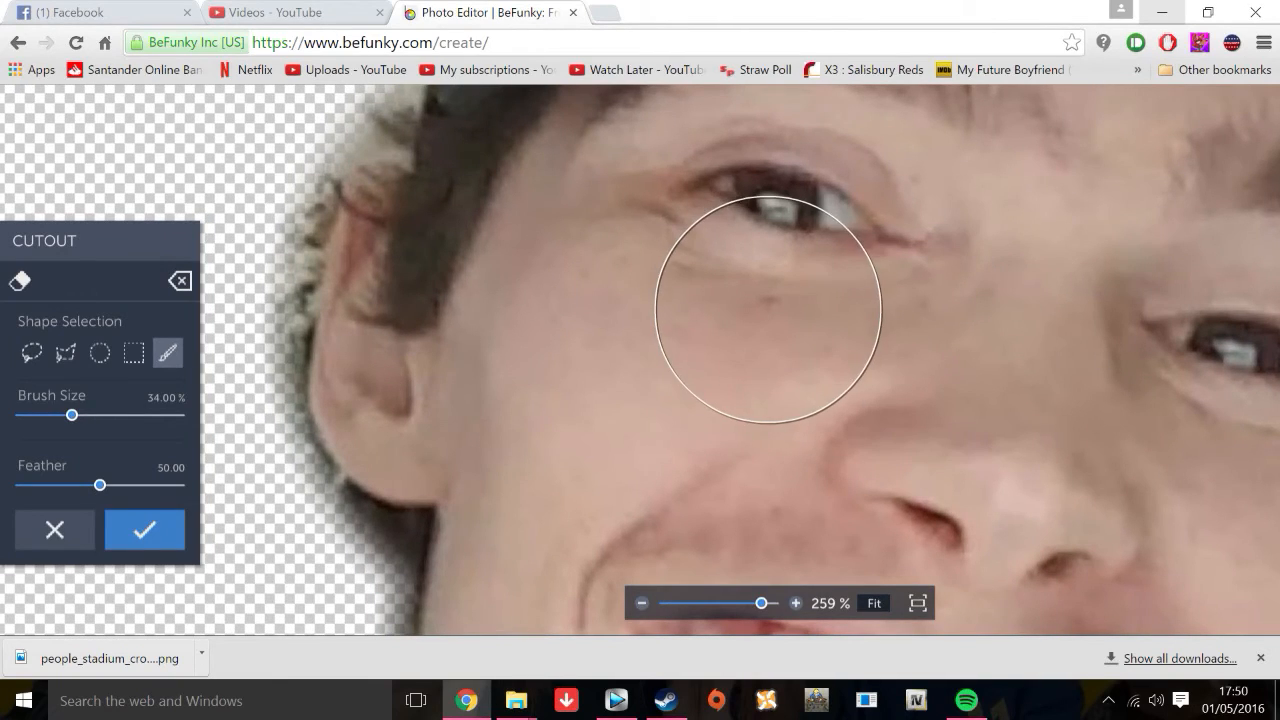
left_click_drag(729, 610, 685, 610)
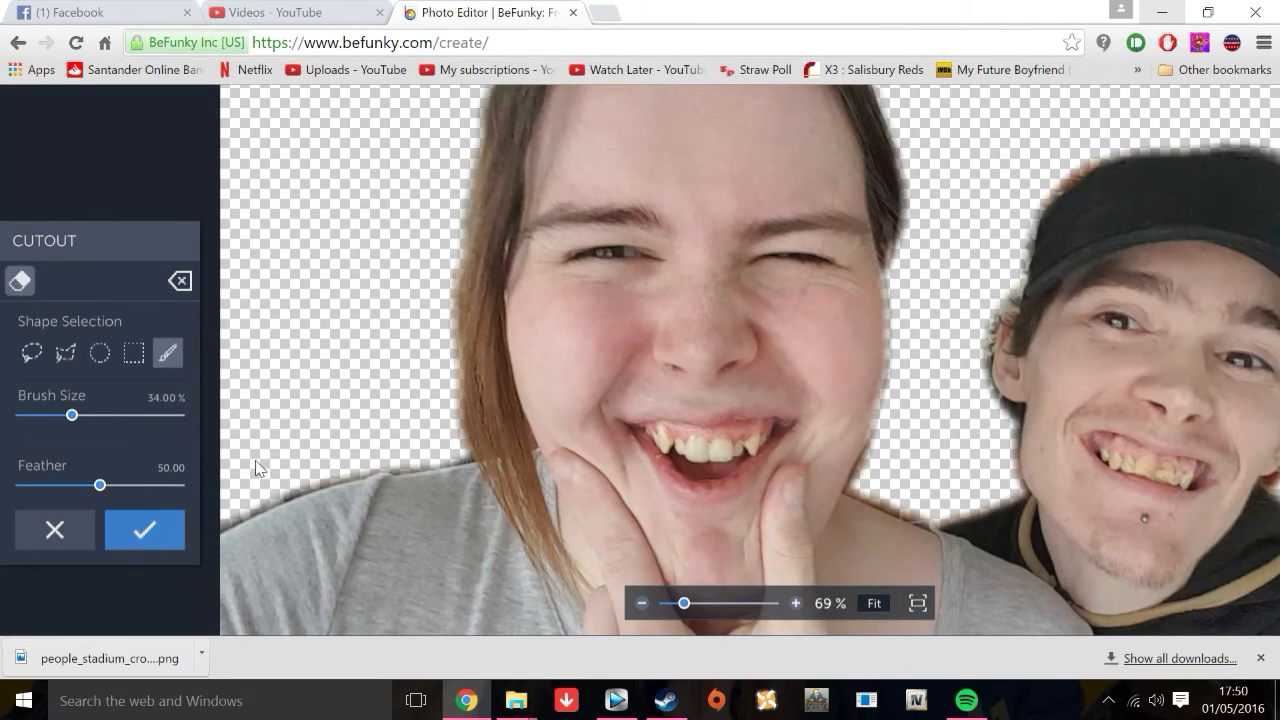
scroll(280, 460, "down", 1)
mouse_move(210, 488)
left_mouse_down()
mouse_move(302, 447)
mouse_move(432, 428)
mouse_move(391, 439)
left_mouse_up()
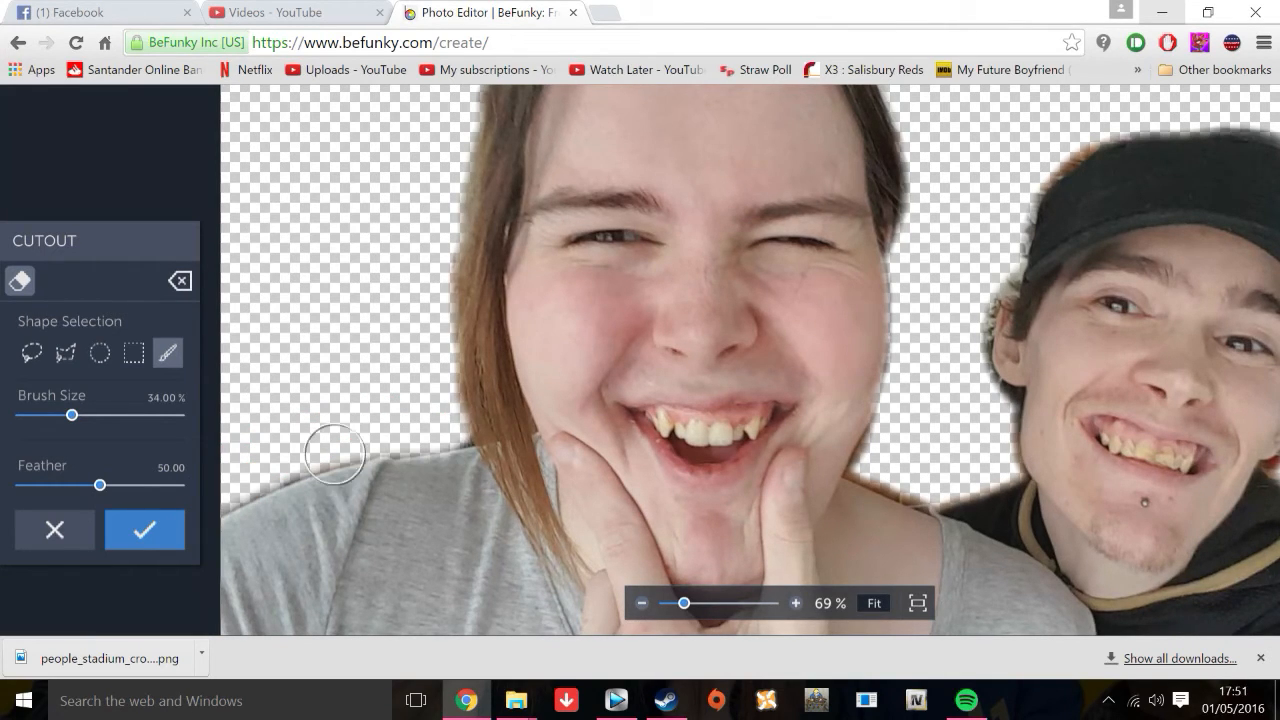
mouse_move(400, 488)
left_mouse_down()
mouse_move(451, 480)
mouse_move(447, 493)
left_mouse_up()
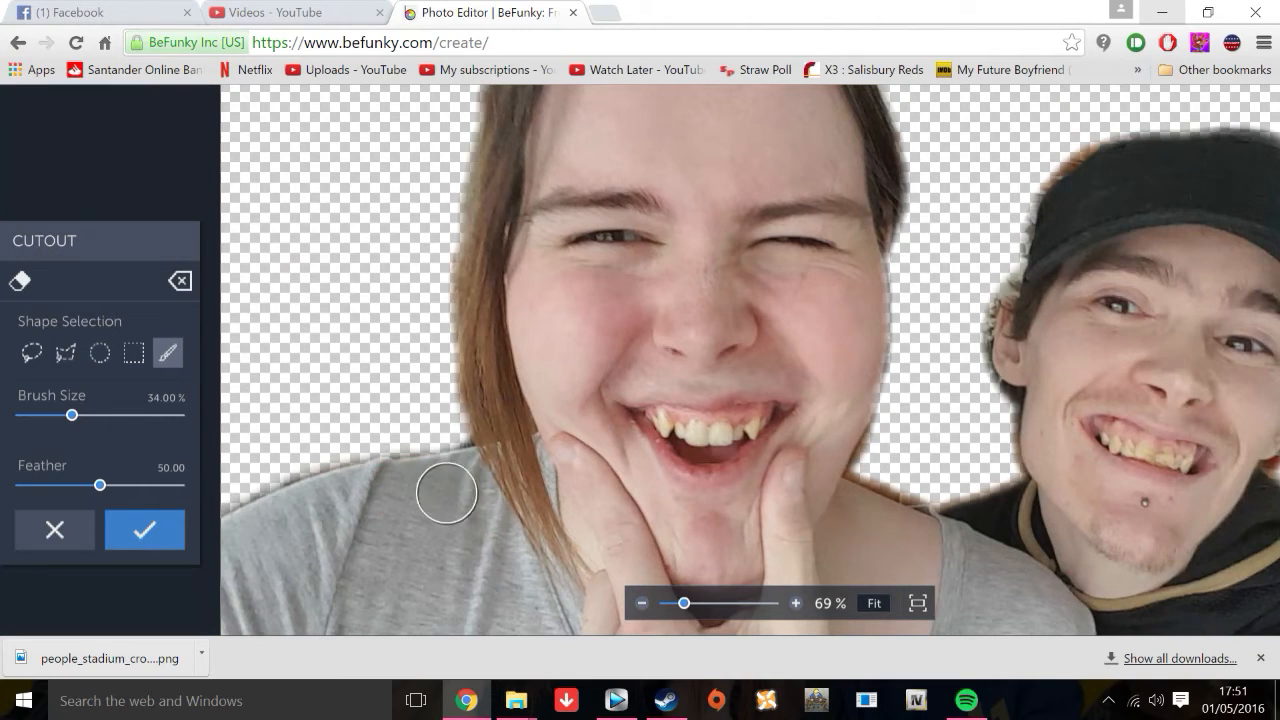
left_click_drag(500, 425, 491, 417)
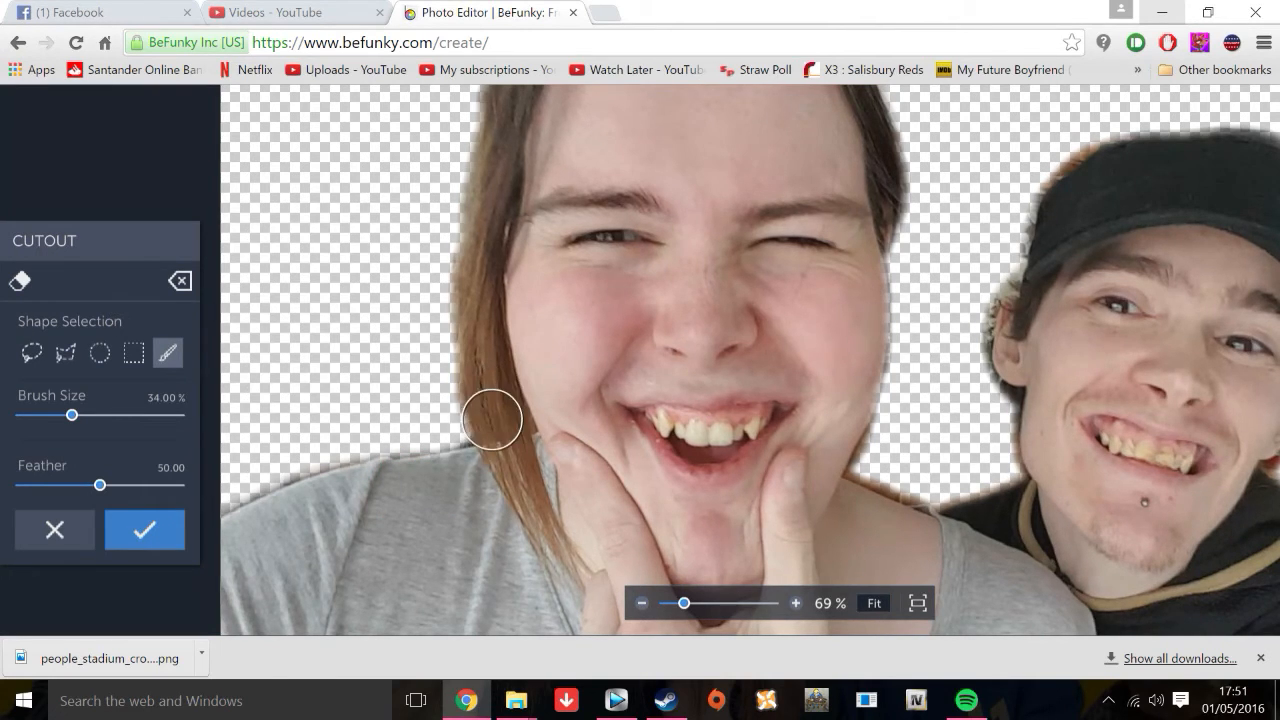
left_click(149, 529)
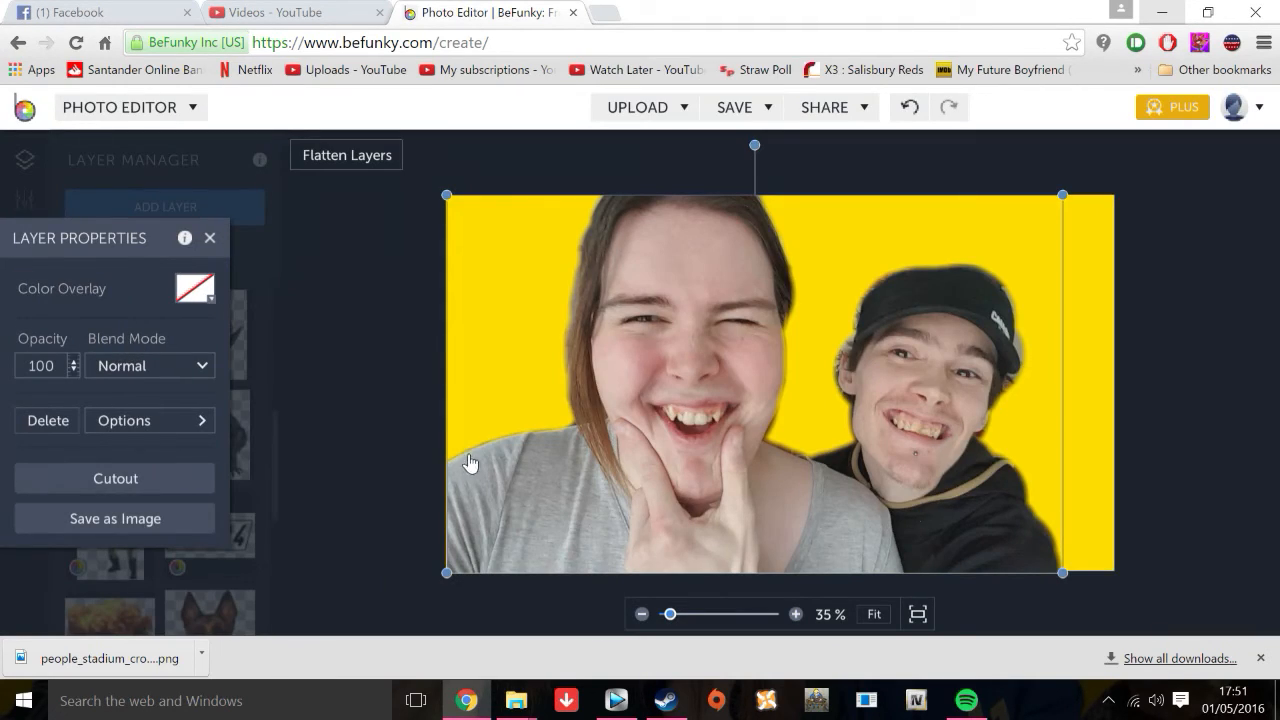
Reopen the pair's cutout, erase once more along the outer edge of the grey shirt's shoulder, and apply it
left_click(118, 479)
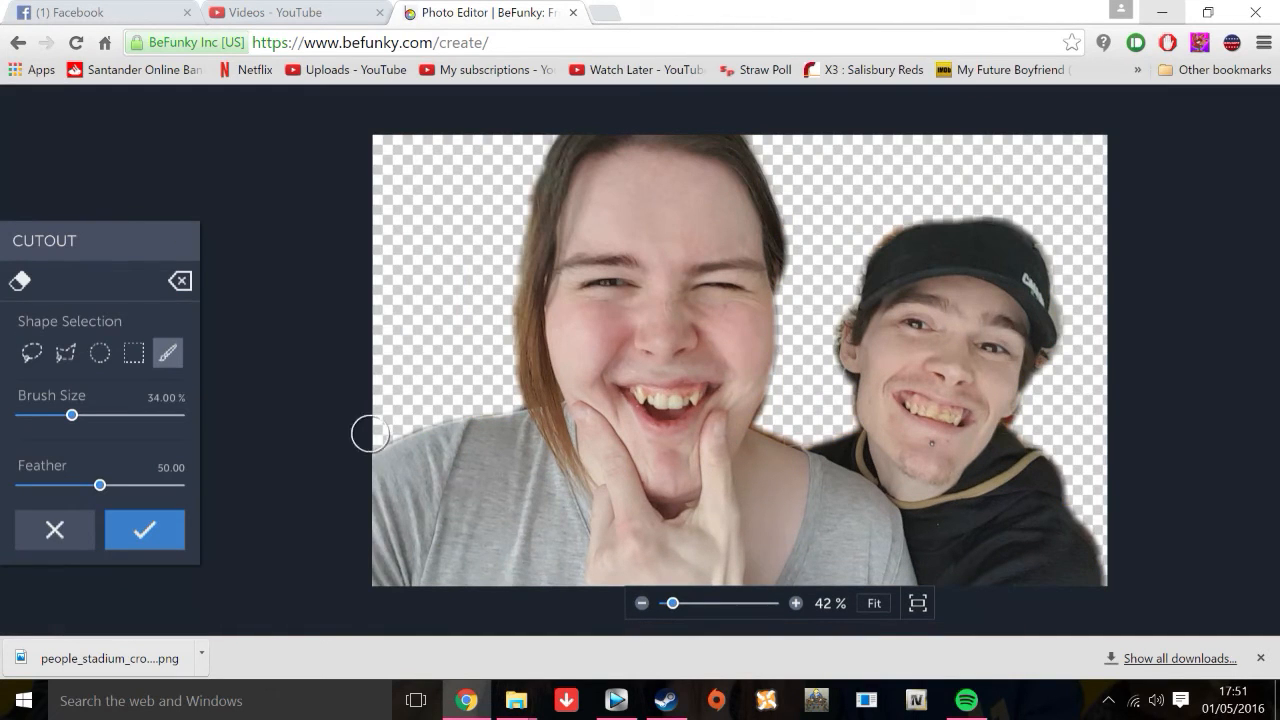
left_click_drag(672, 604, 681, 605)
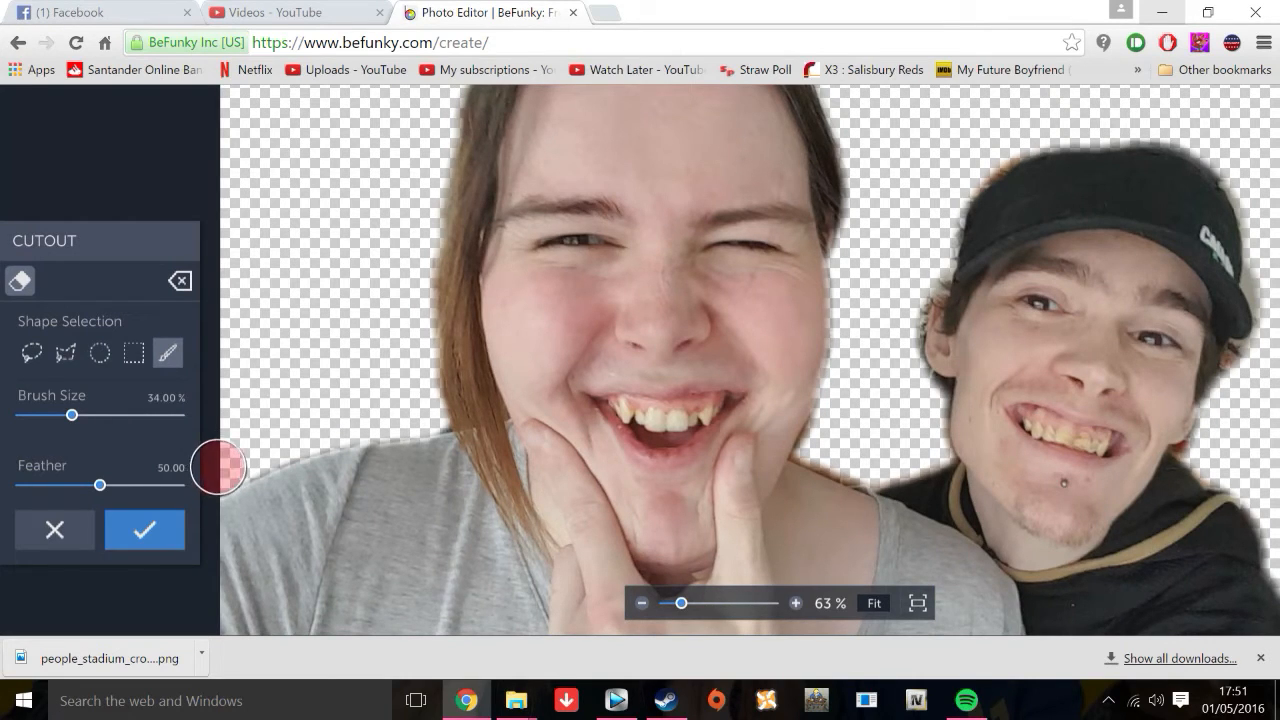
left_click_drag(240, 455, 310, 430)
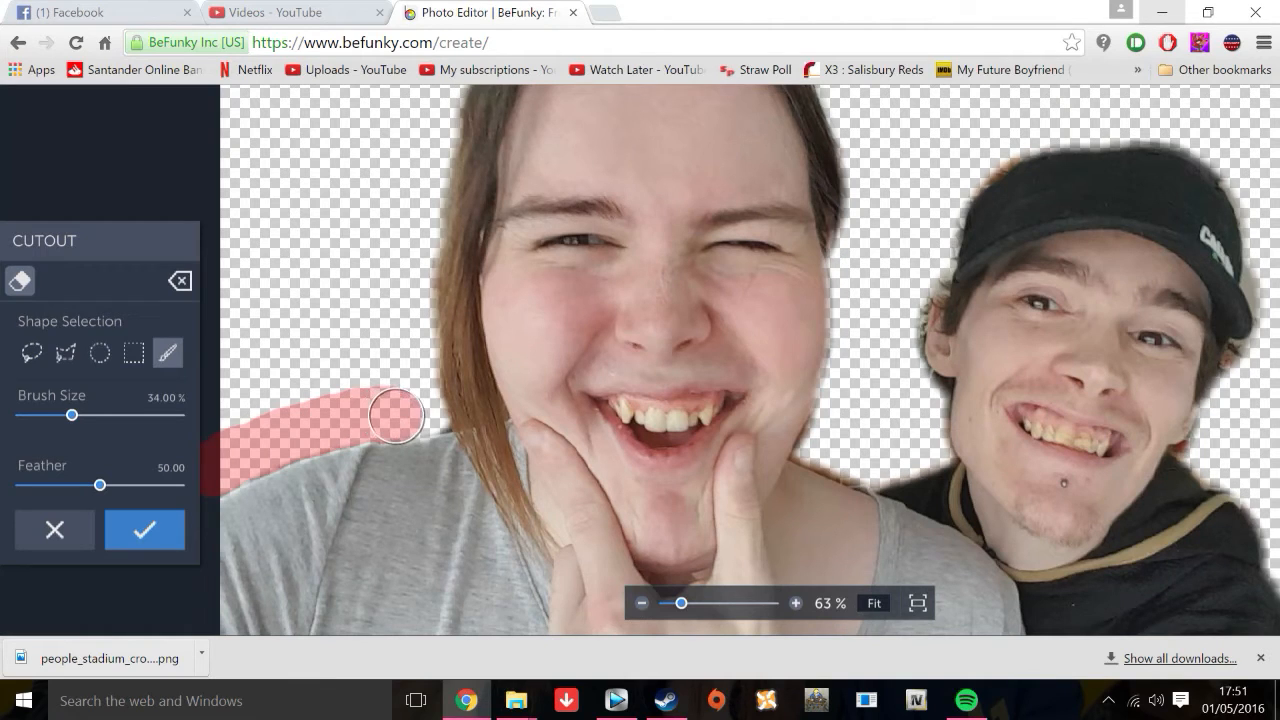
left_click_drag(406, 413, 409, 400)
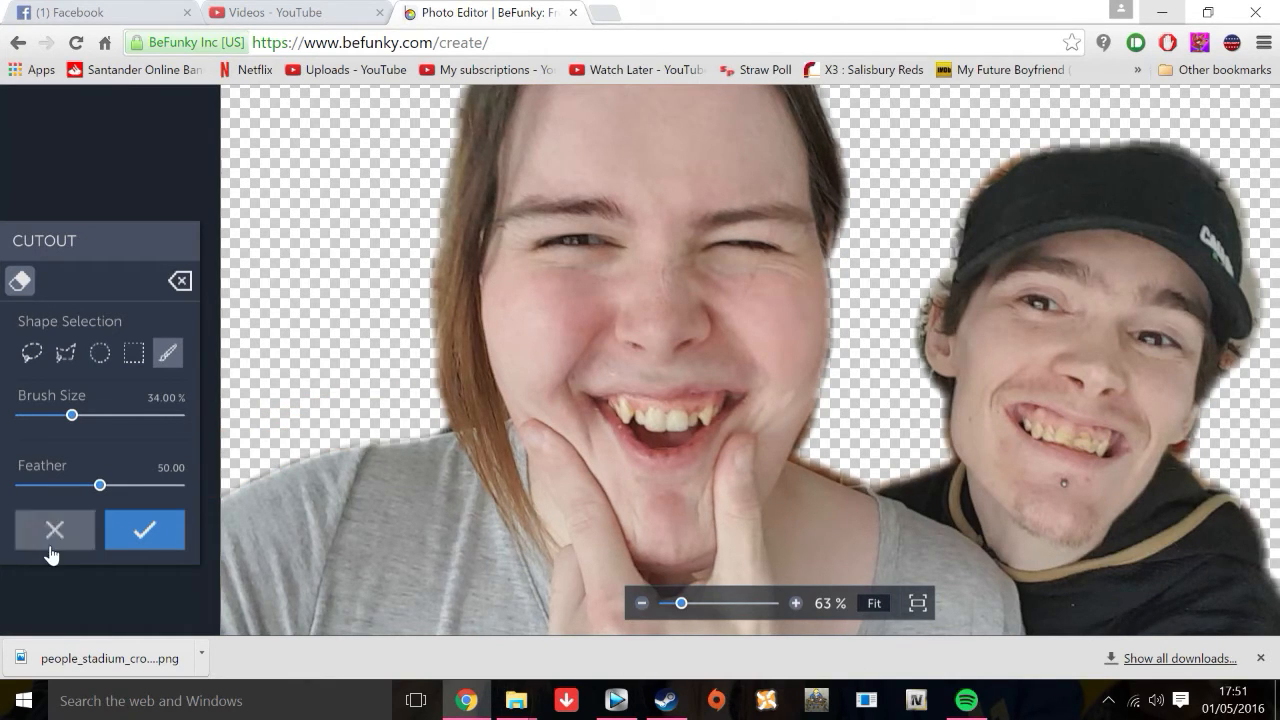
left_click(163, 536)
Move the cutout pair to the yellow canvas's lower-left corner and enlarge it to about five-sixths of the canvas height
left_click_drag(553, 495, 530, 482)
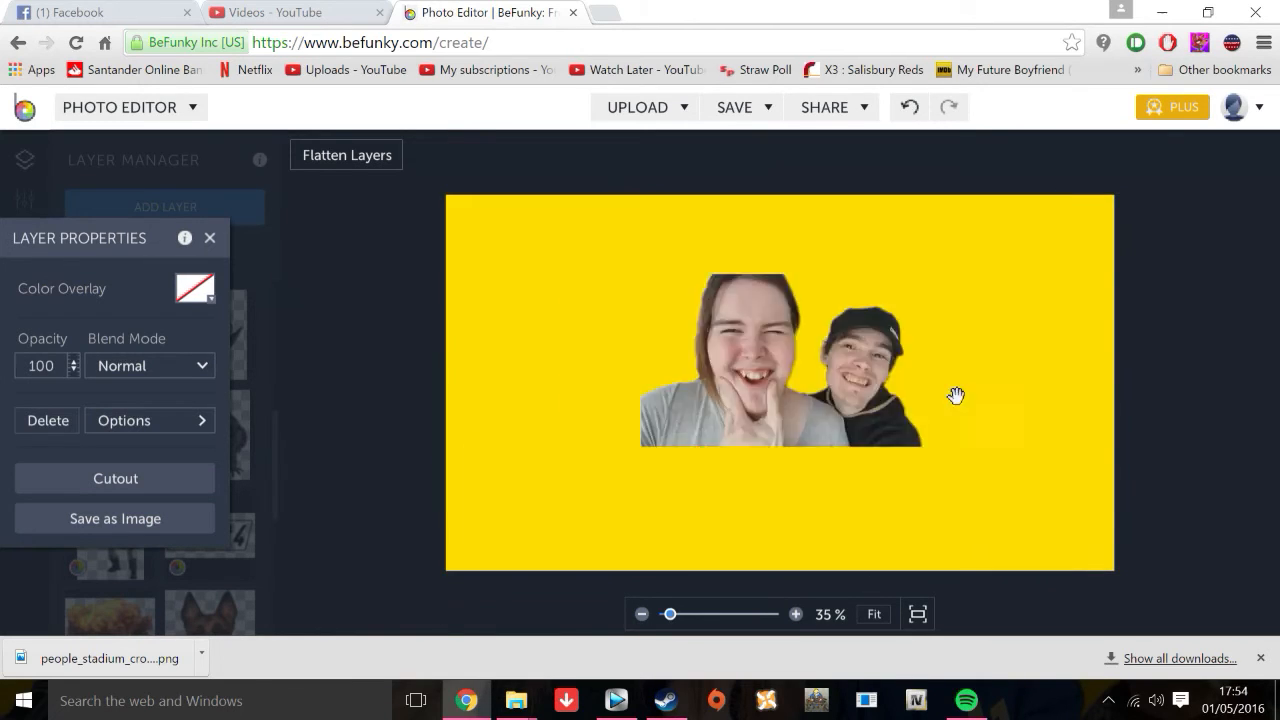
left_click_drag(957, 394, 823, 379)
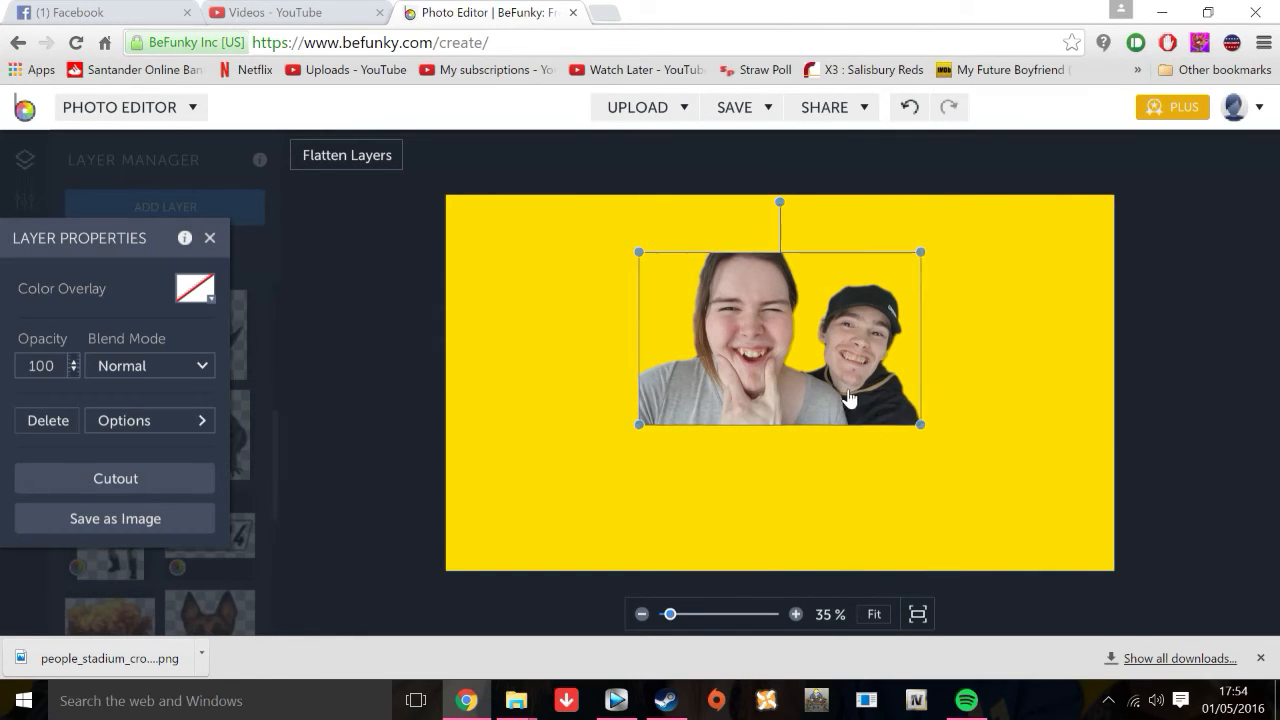
left_click_drag(848, 398, 654, 343)
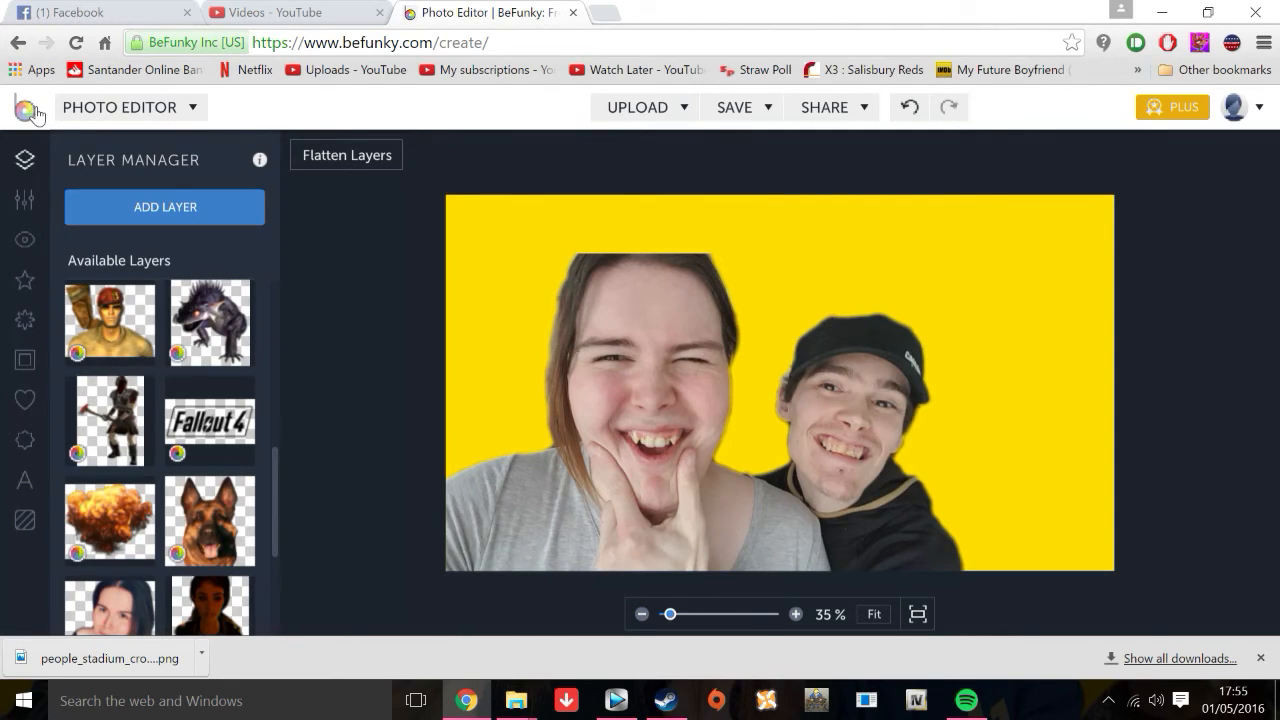
Leave the photo editor for the BeFunky home page and open the Designer
left_click(33, 112)
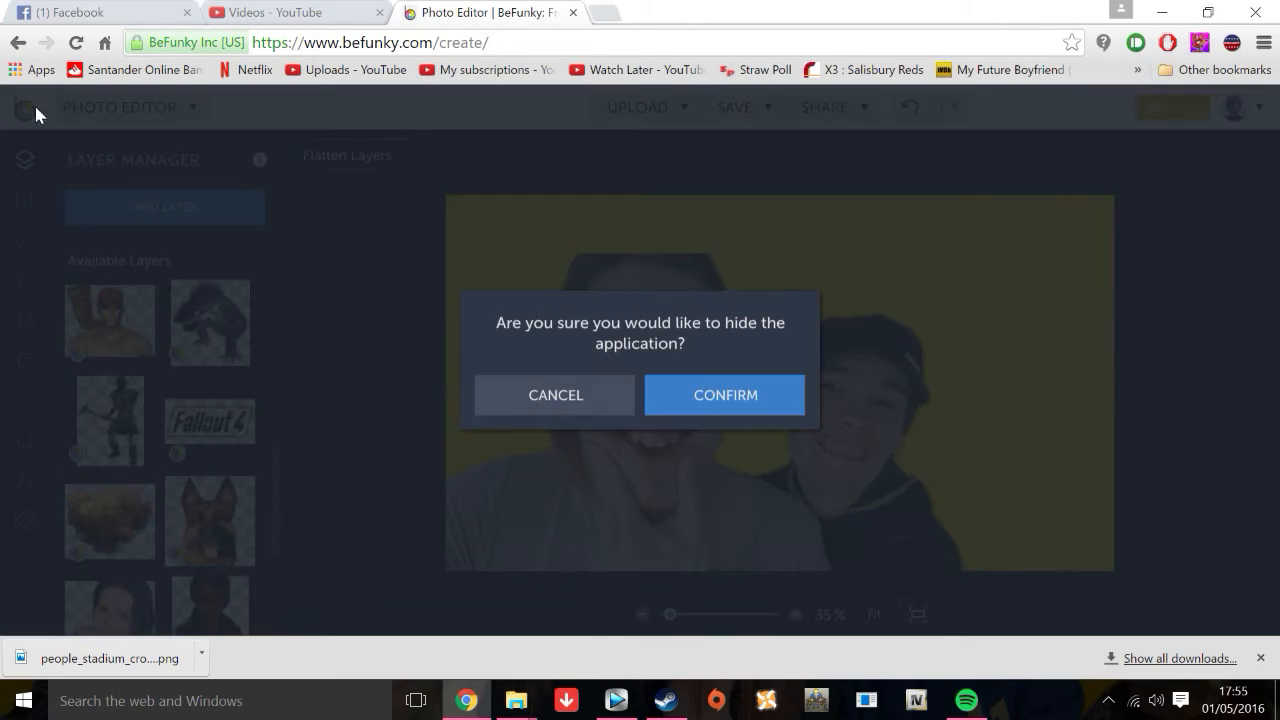
left_click(704, 396)
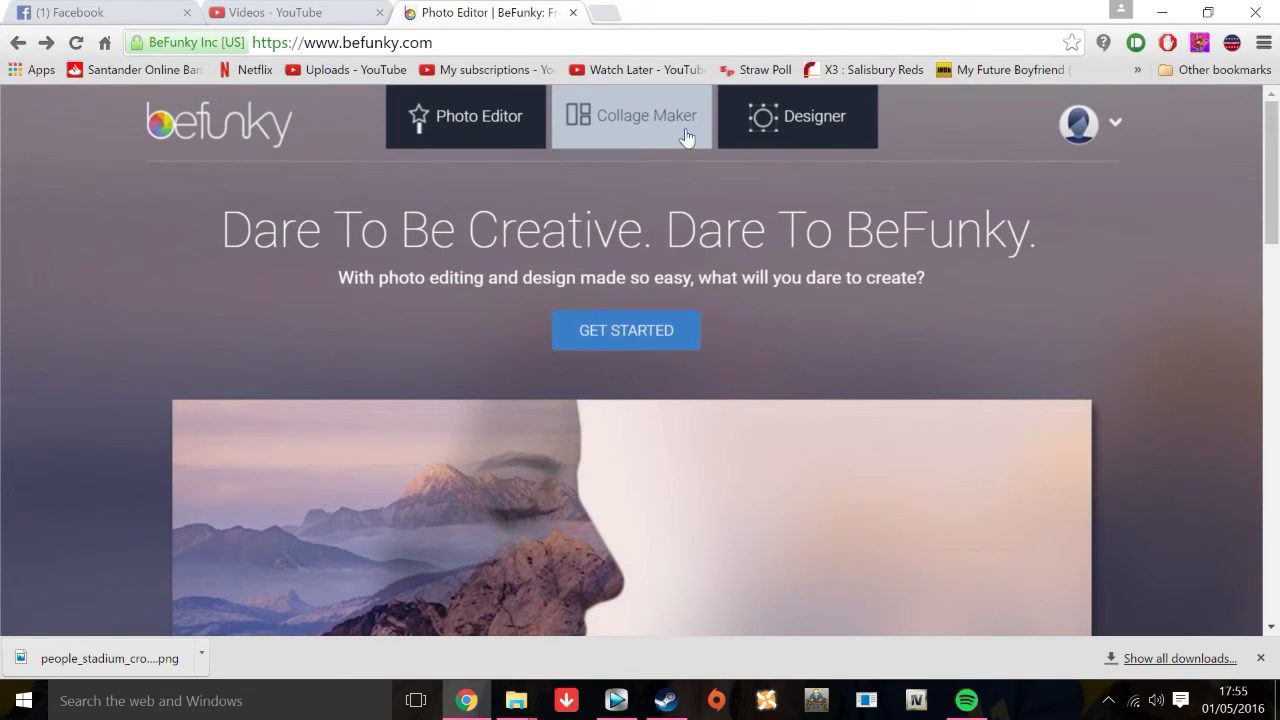
left_click(806, 116)
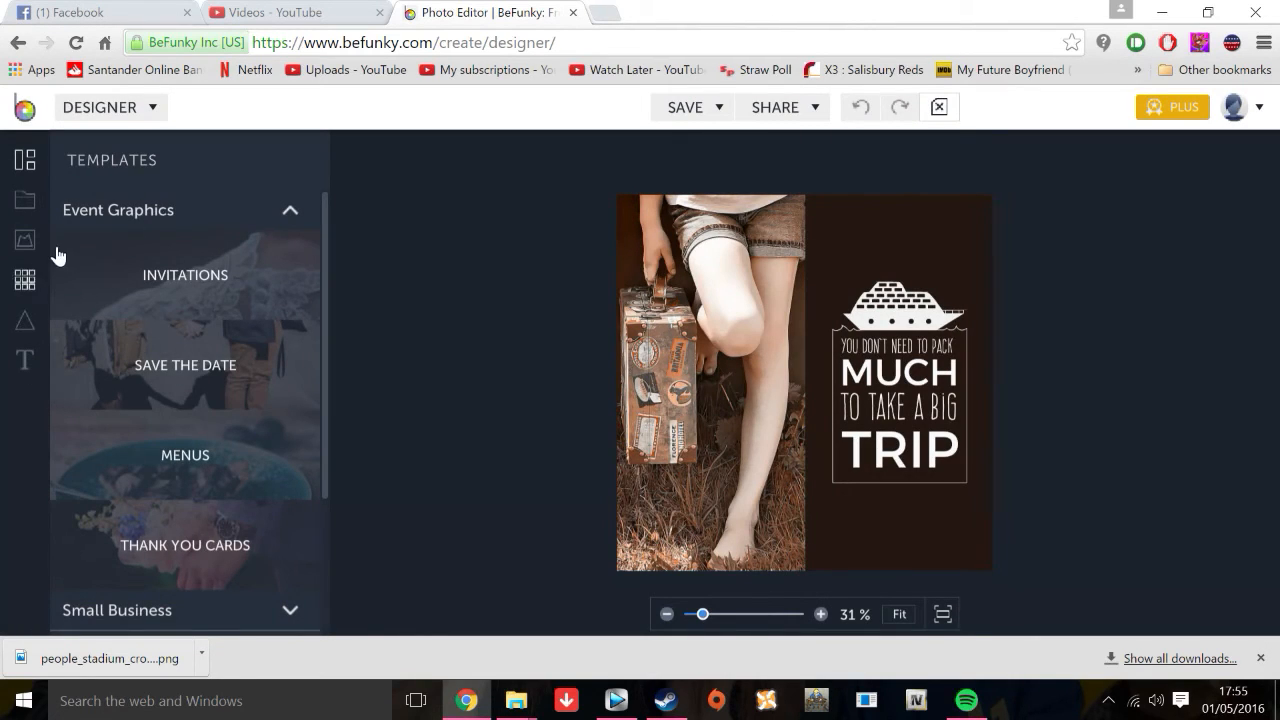
Open the blank Social Media templates and choose the Youtube Header template
left_click(25, 198)
left_click(25, 163)
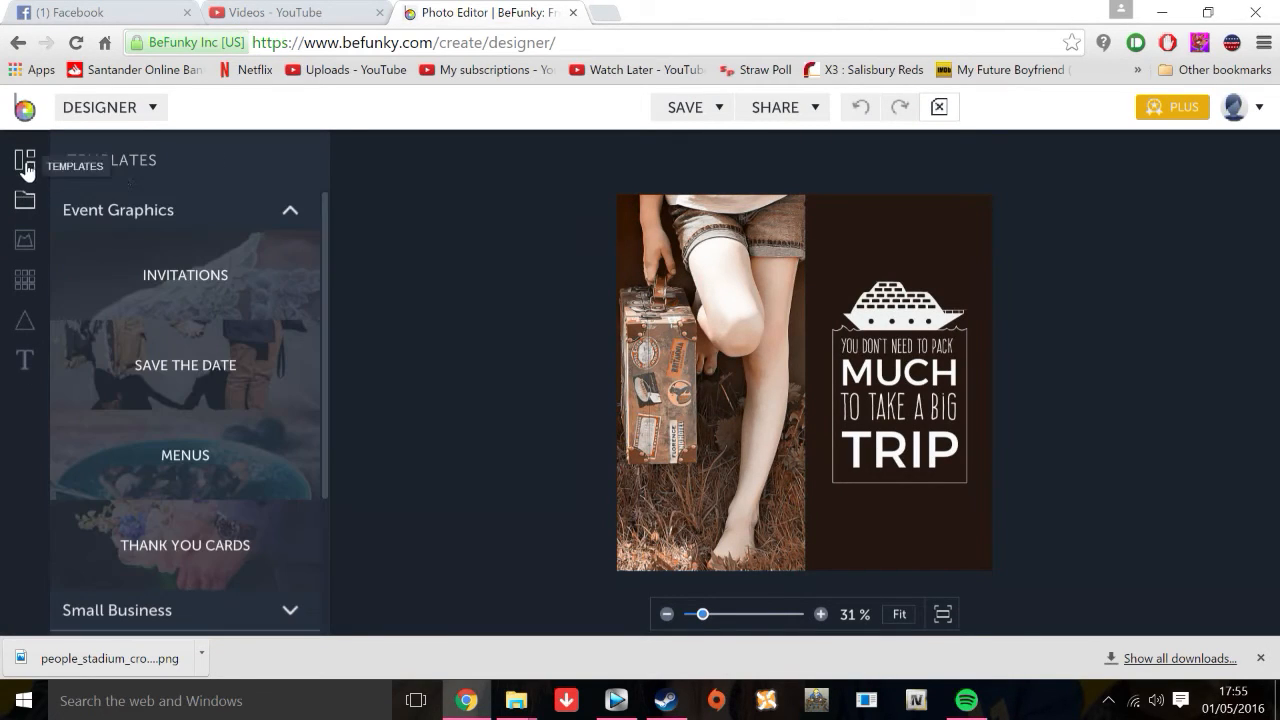
scroll(177, 397, "down", 3)
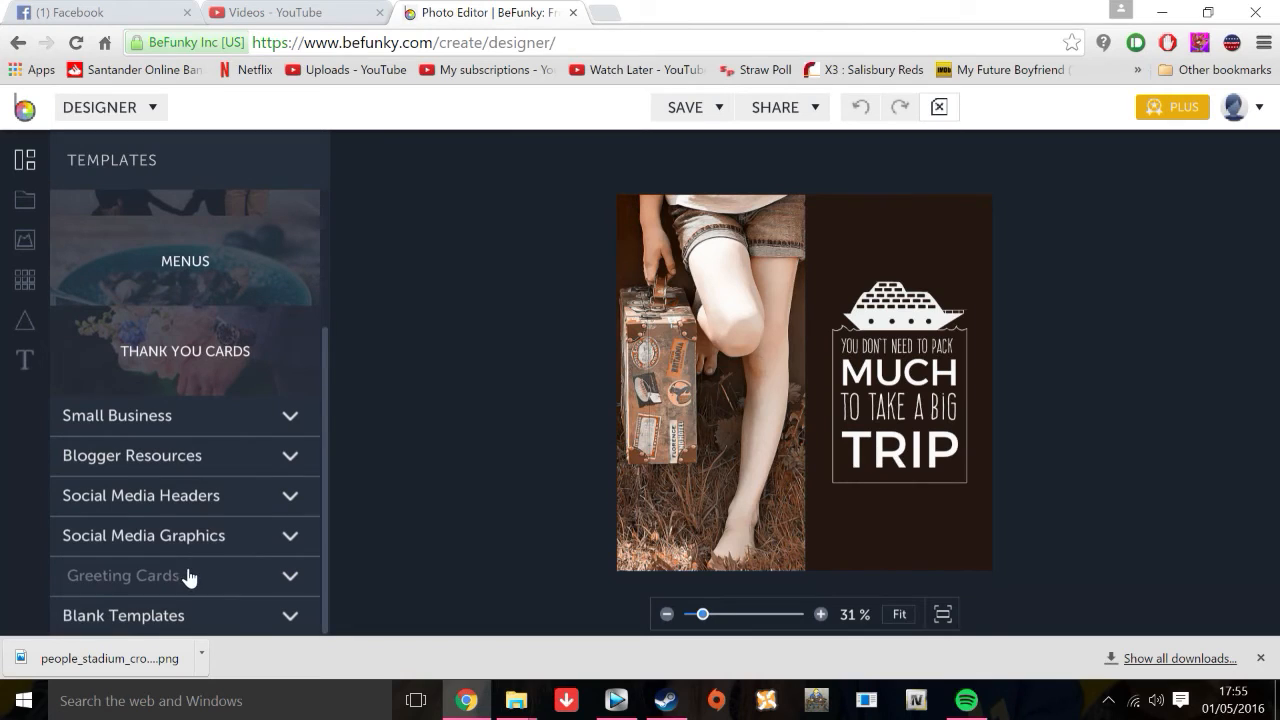
left_click(194, 617)
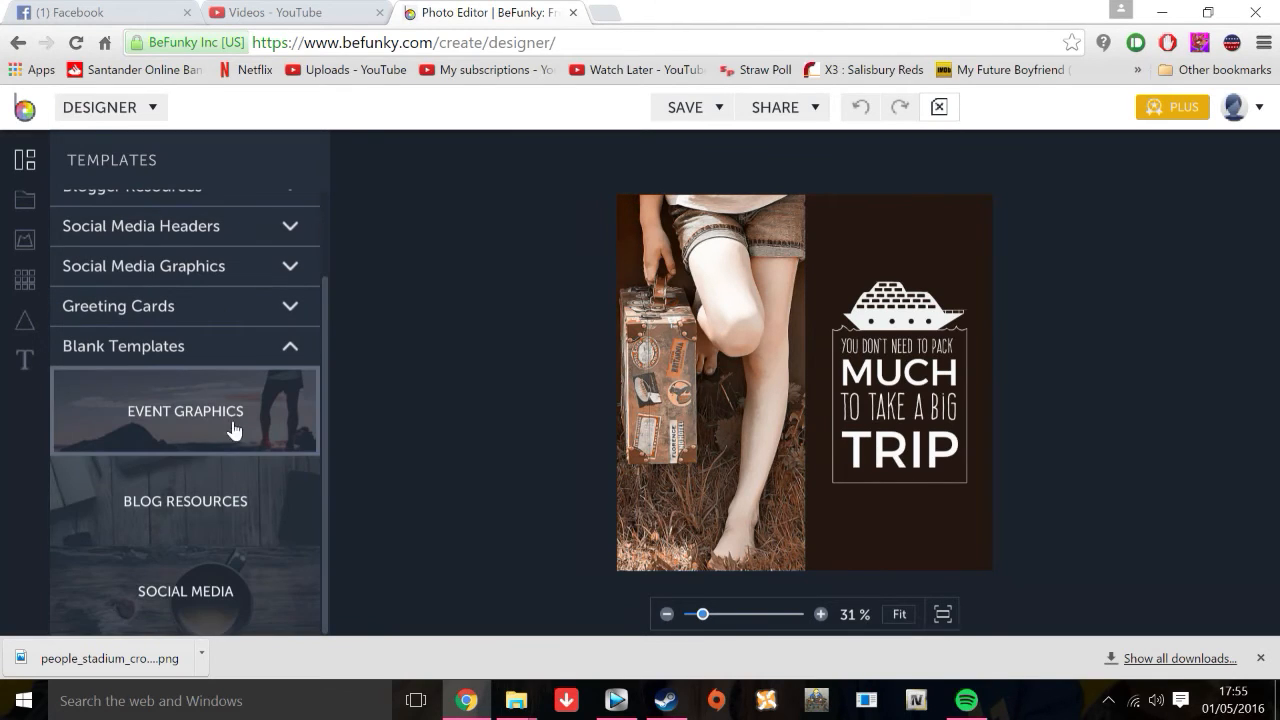
left_click(252, 593)
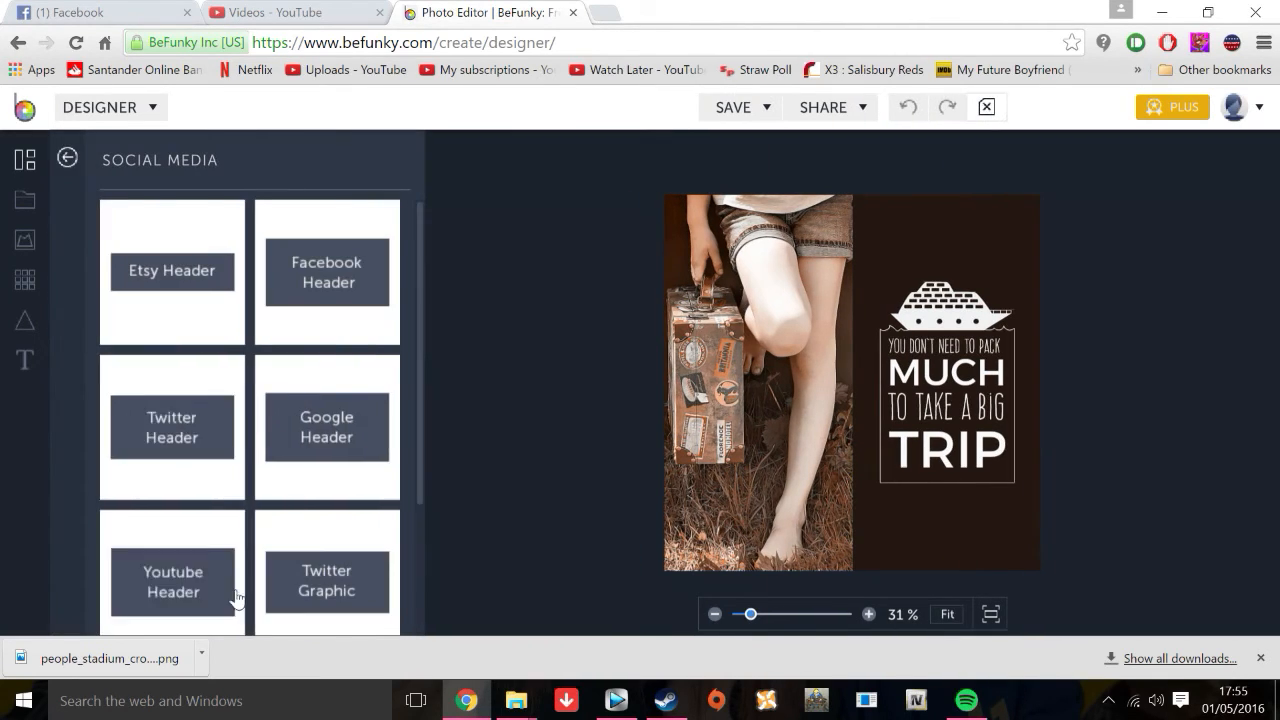
scroll(288, 480, "down", 1)
scroll(240, 495, "up", 1)
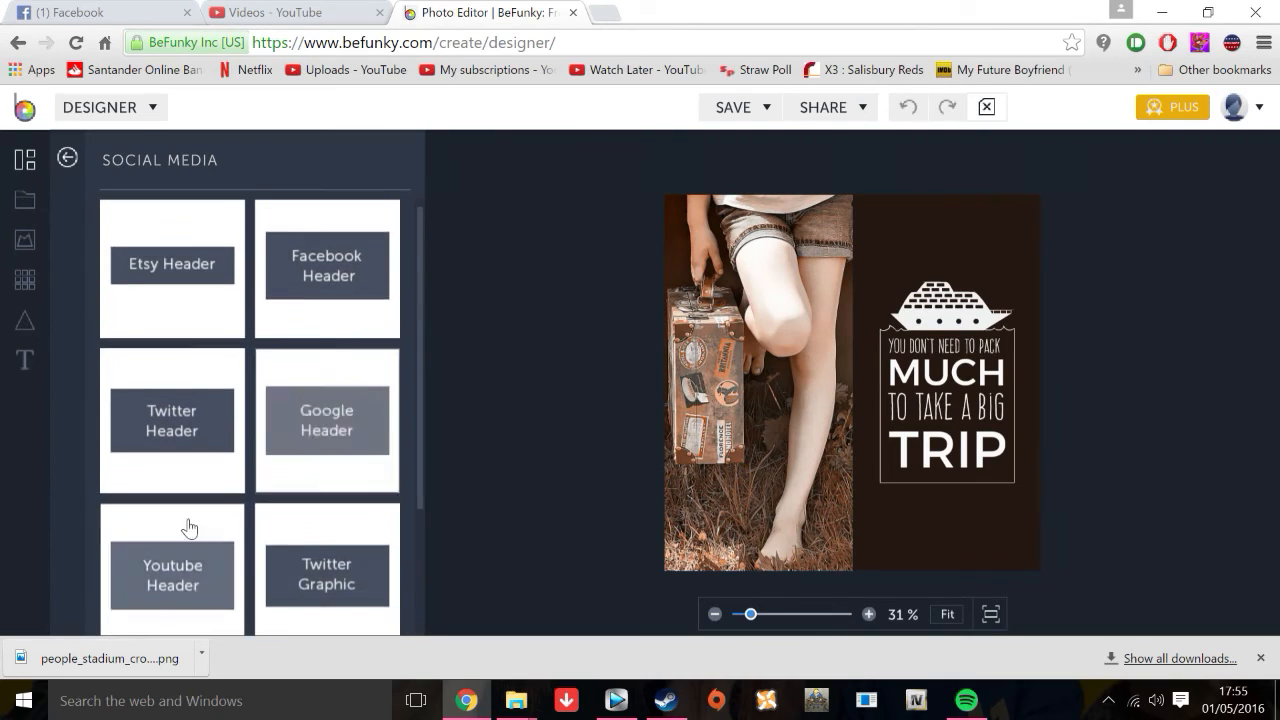
left_click(176, 585)
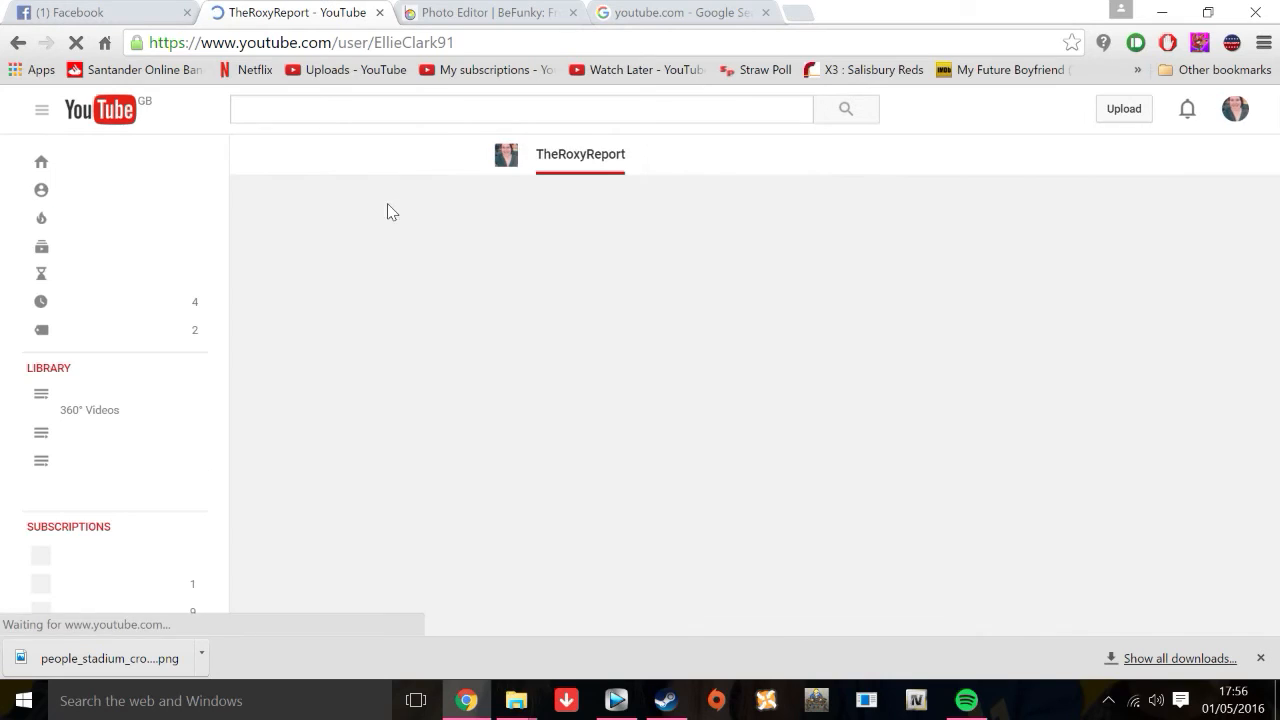
On the YouTube channel page, open the channel art for editing
scroll(566, 268, "down", 2)
scroll(568, 290, "up", 2)
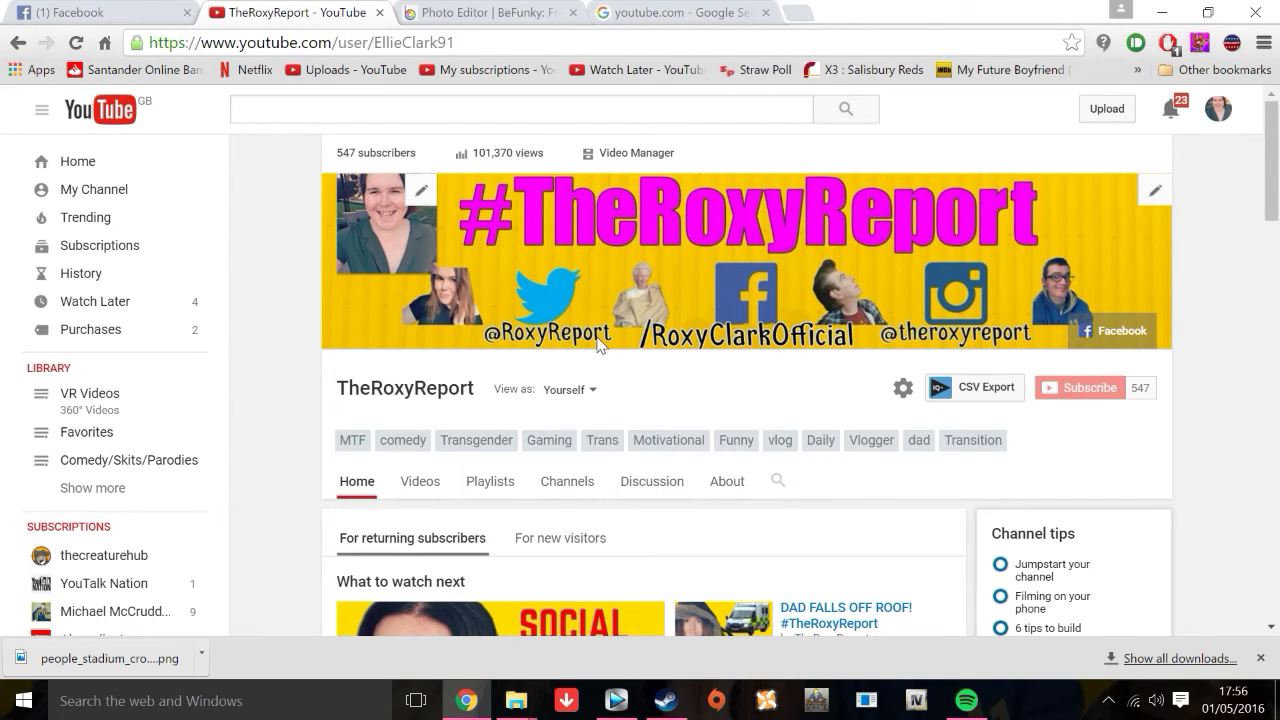
left_click(1157, 195)
left_click(1120, 259)
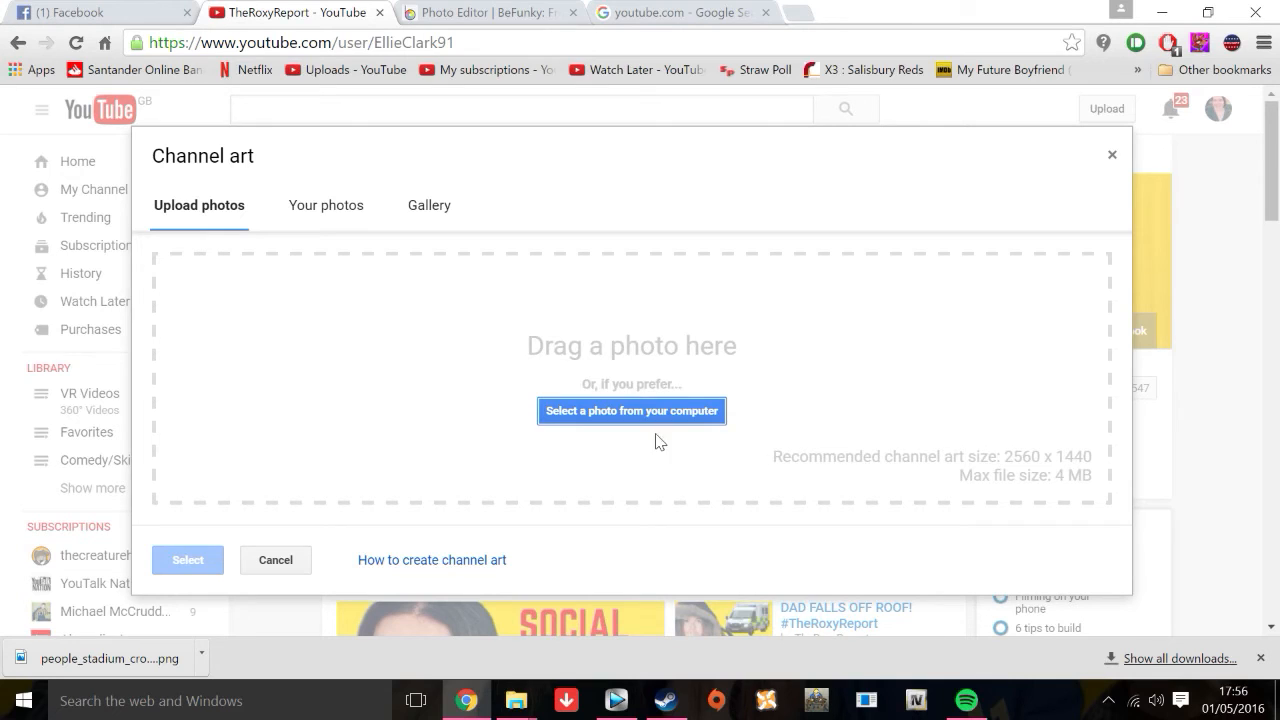
Look through the channel art sources, choose the #TheRoxyReport banner from the 2016-04-19 album, and enable Auto Enhance
left_click(437, 211)
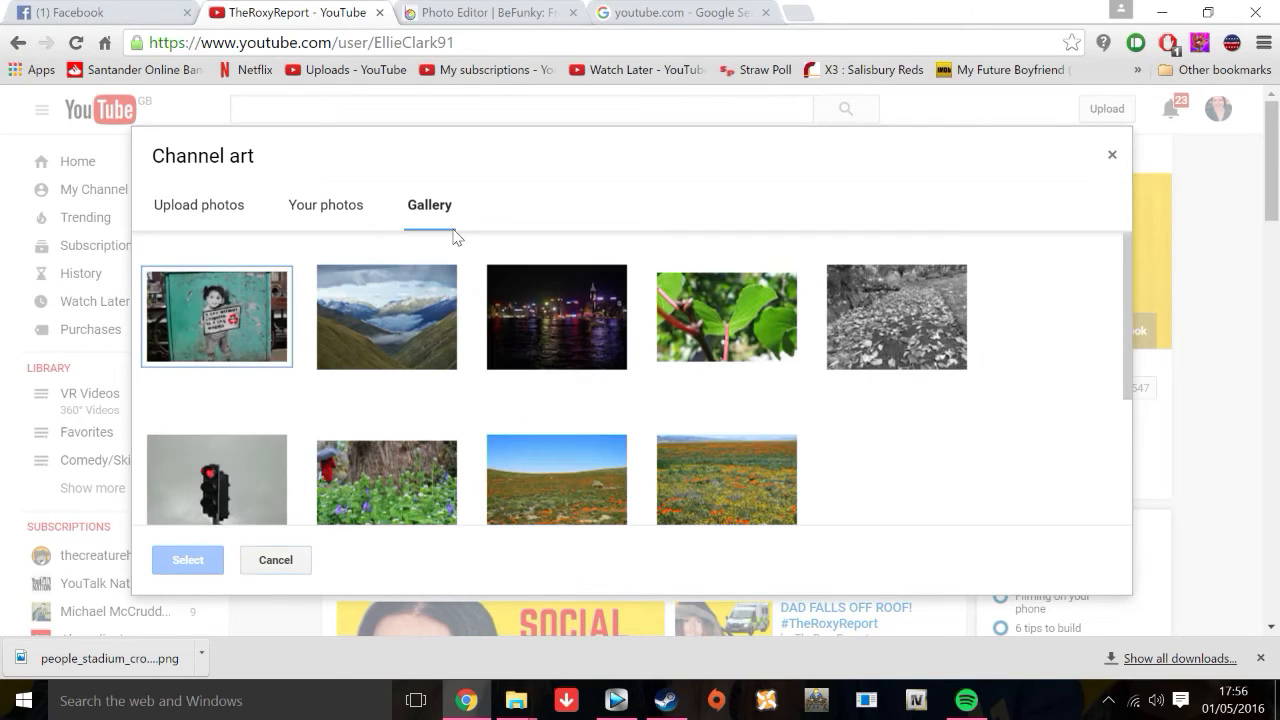
left_click(306, 211)
scroll(366, 388, "down", 3)
scroll(700, 372, "up", 3)
left_click(415, 350)
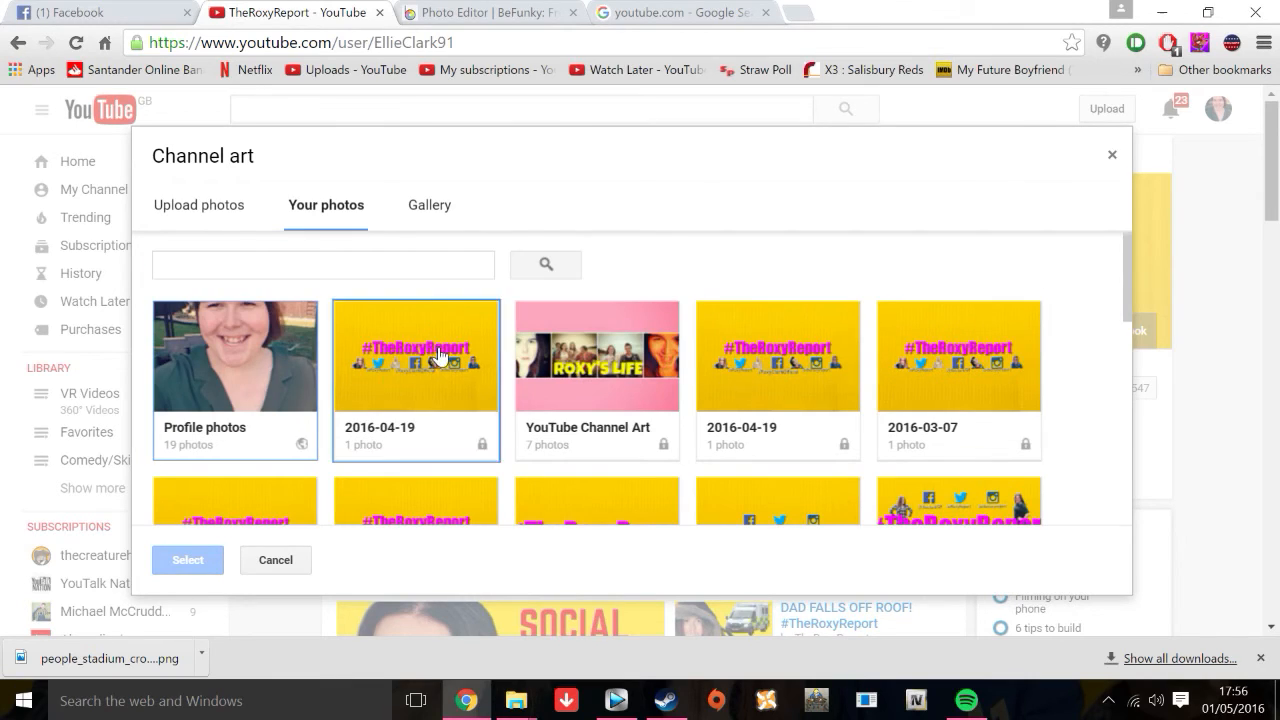
left_click(234, 366)
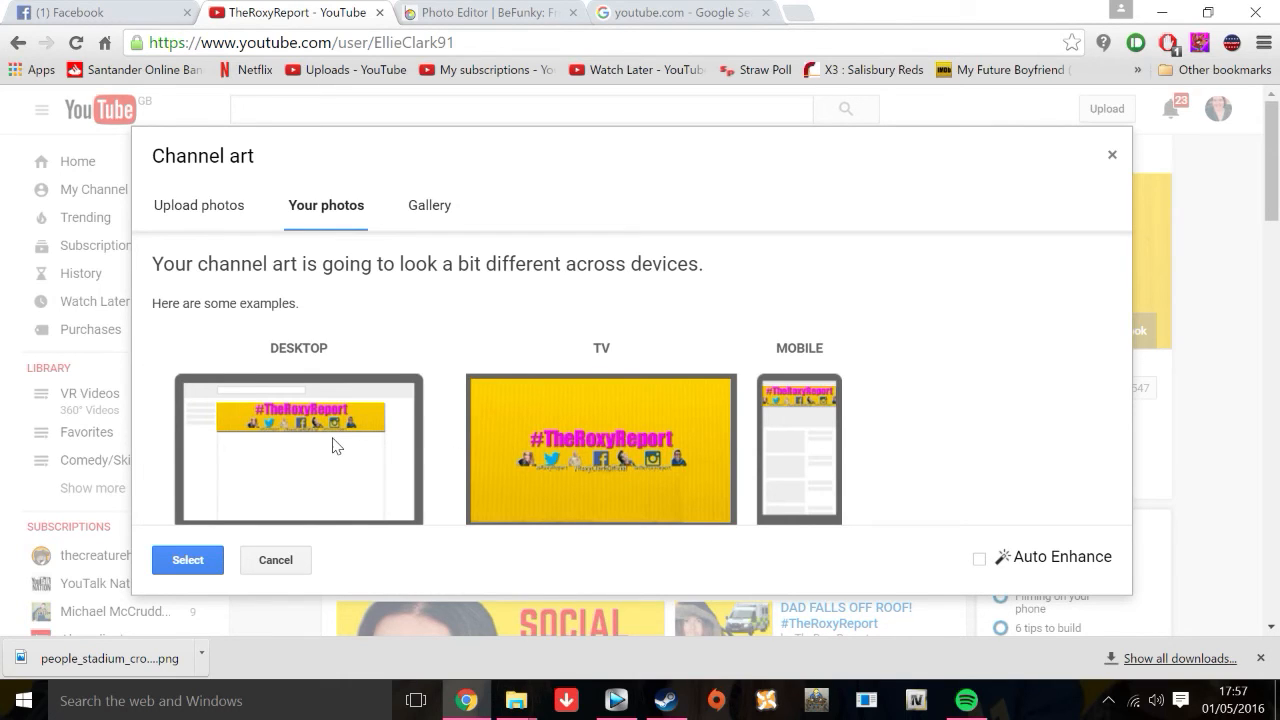
left_click(980, 559)
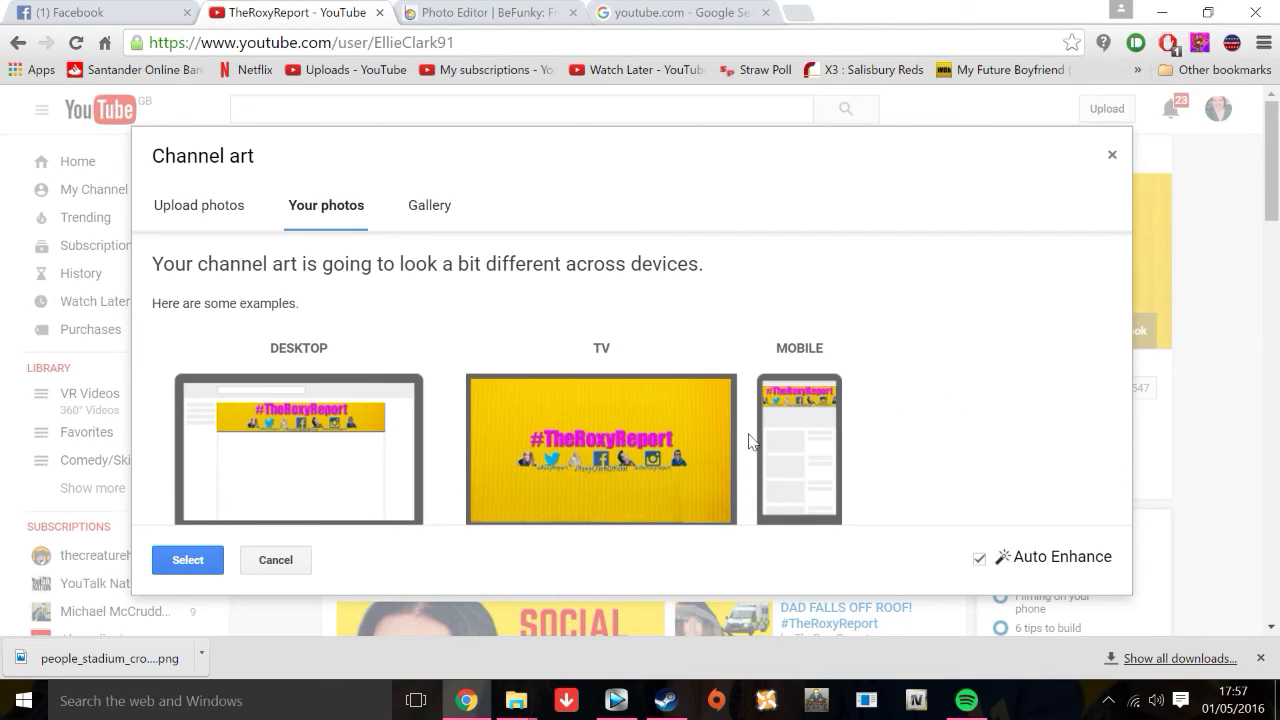
In BeFunky's Photo Editor, move the man's small cutout off the canvas to the right and close its layer properties
left_click_drag(491, 446, 415, 461)
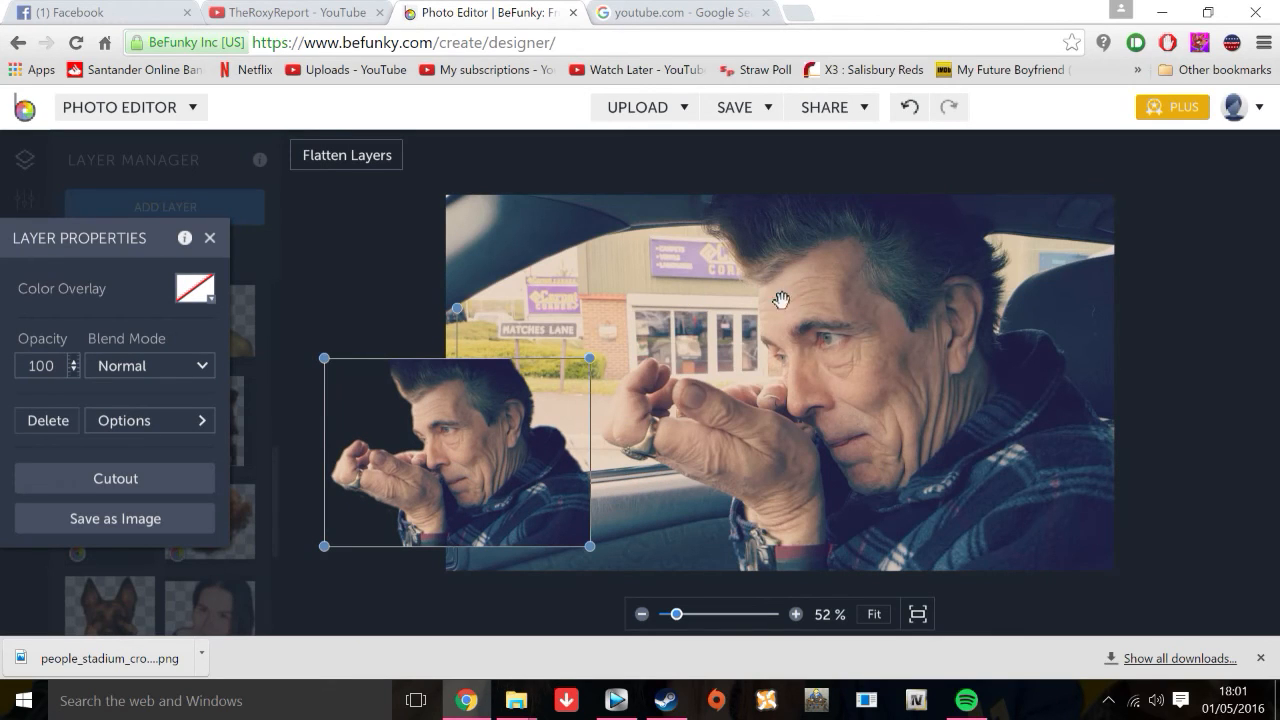
left_click_drag(350, 499, 1266, 501)
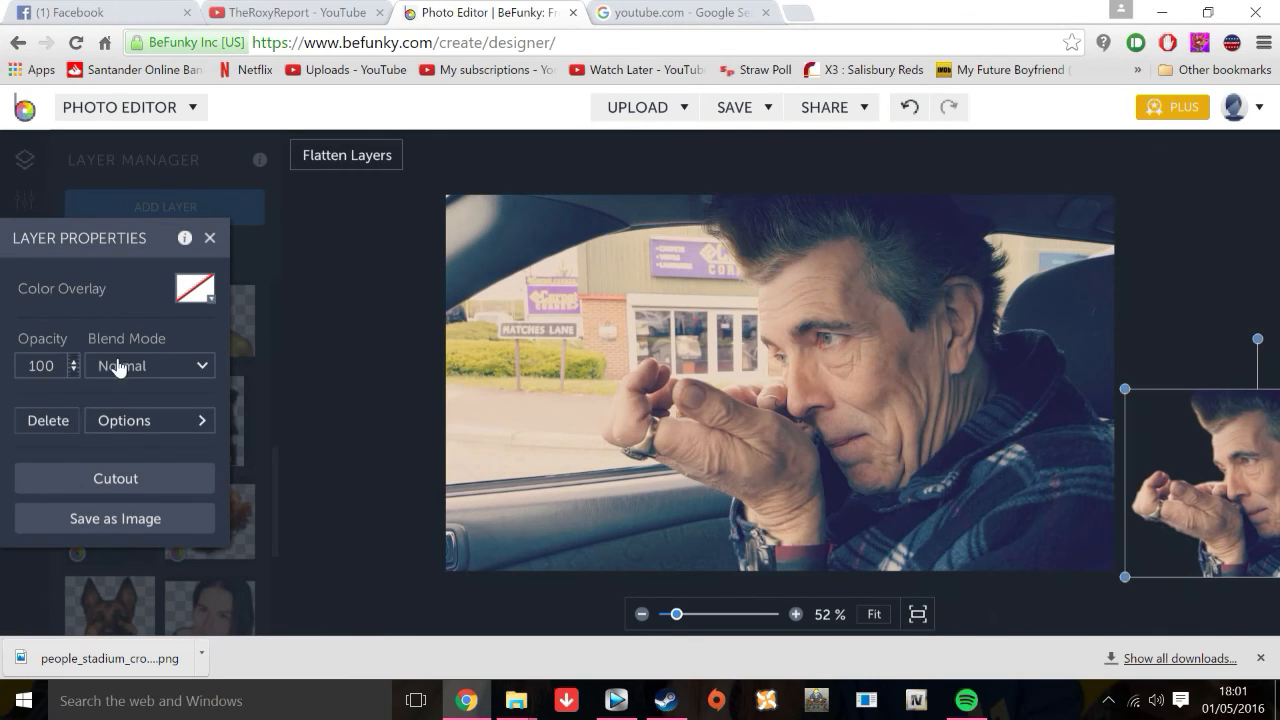
left_click(210, 240)
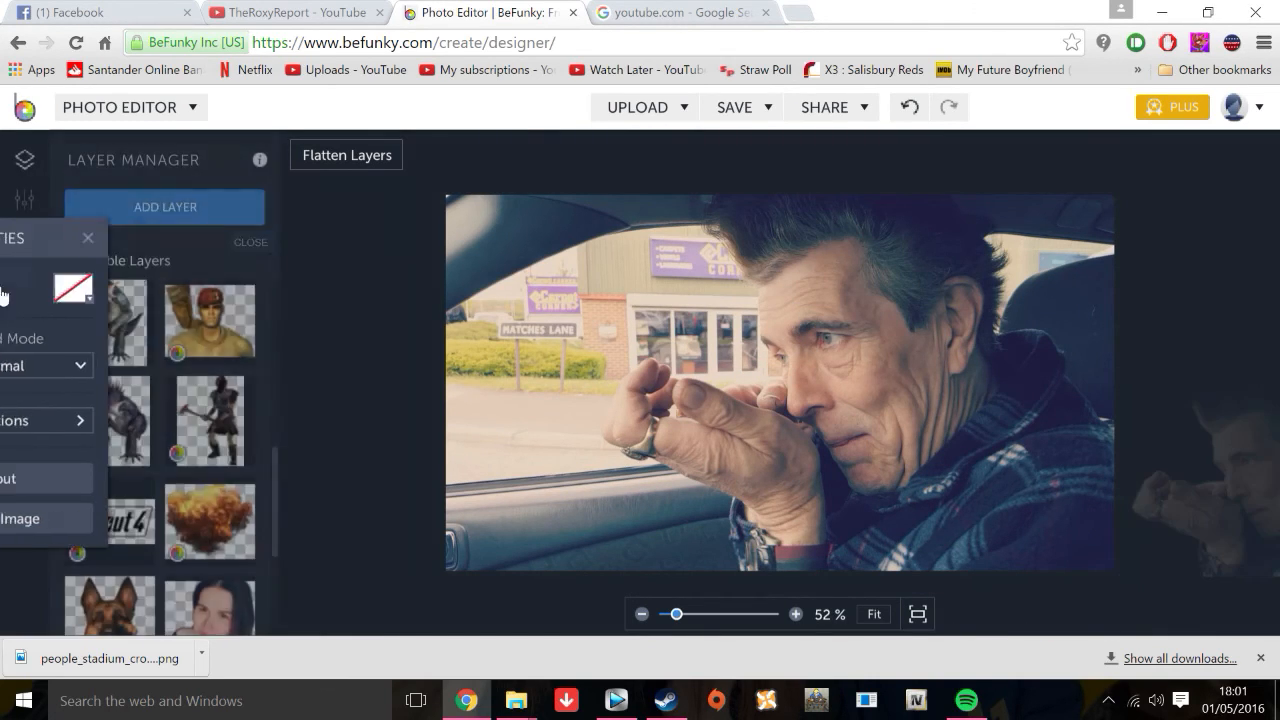
Blur the background car photo with an amount of 15 and apply it
left_click(25, 200)
scroll(97, 457, "down", 3)
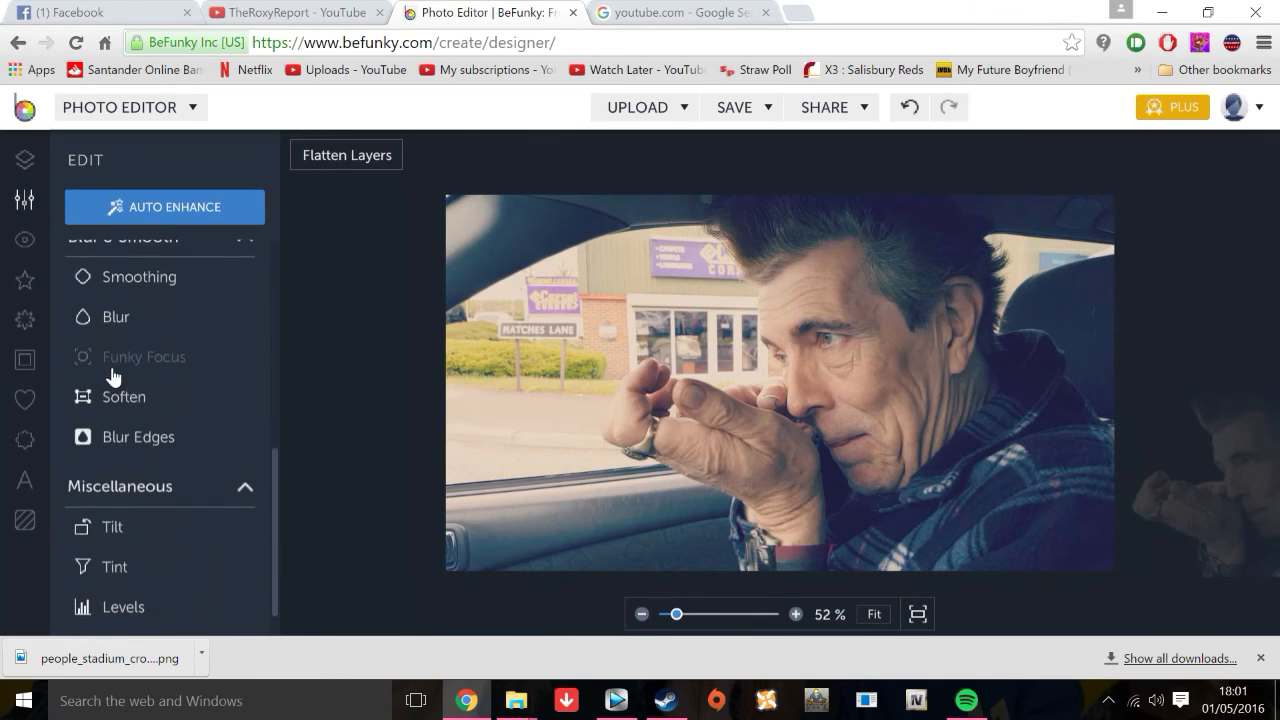
left_click(115, 314)
left_click_drag(128, 262, 199, 264)
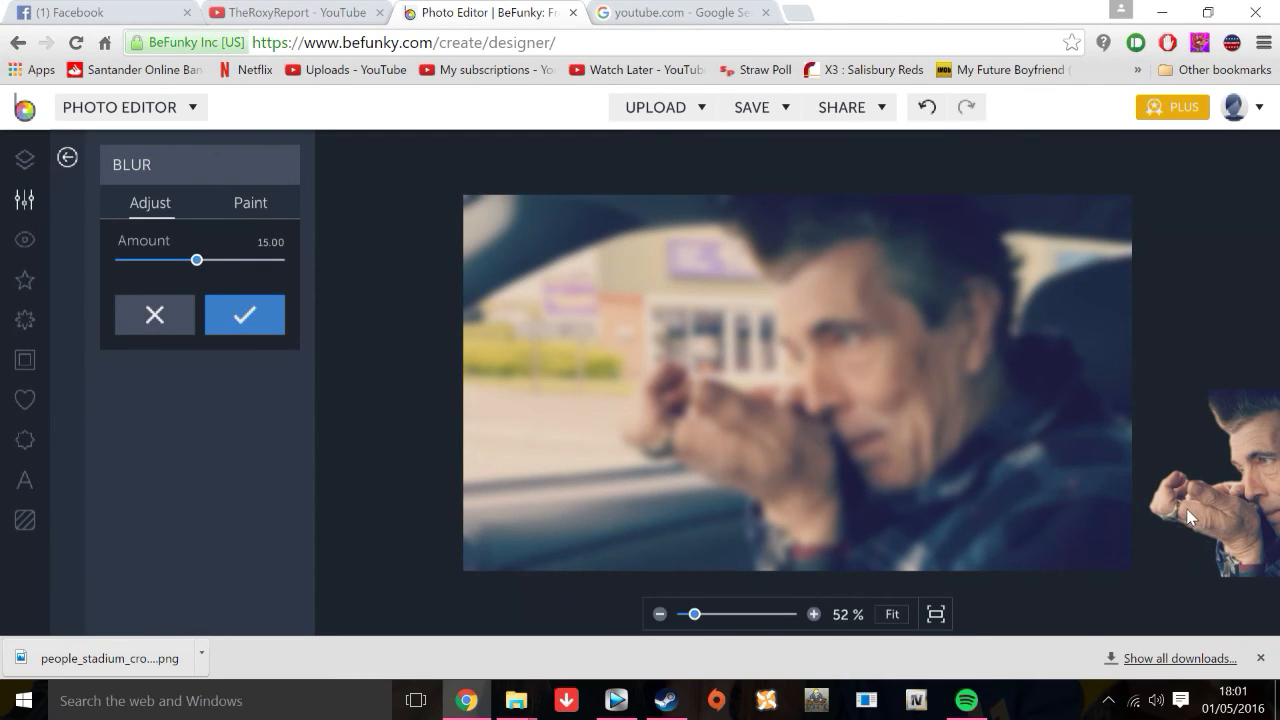
left_click(270, 321)
Move the man's cutout back onto the canvas and enlarge it to full canvas height, aligned over his blurred figure
left_click_drag(1228, 528, 820, 514)
left_click_drag(734, 380, 432, 302)
left_click_drag(949, 449, 1020, 449)
left_click_drag(601, 214, 571, 197)
mouse_move(857, 351)
left_mouse_down()
mouse_move(889, 351)
mouse_move(866, 351)
left_mouse_up()
left_click(1124, 179)
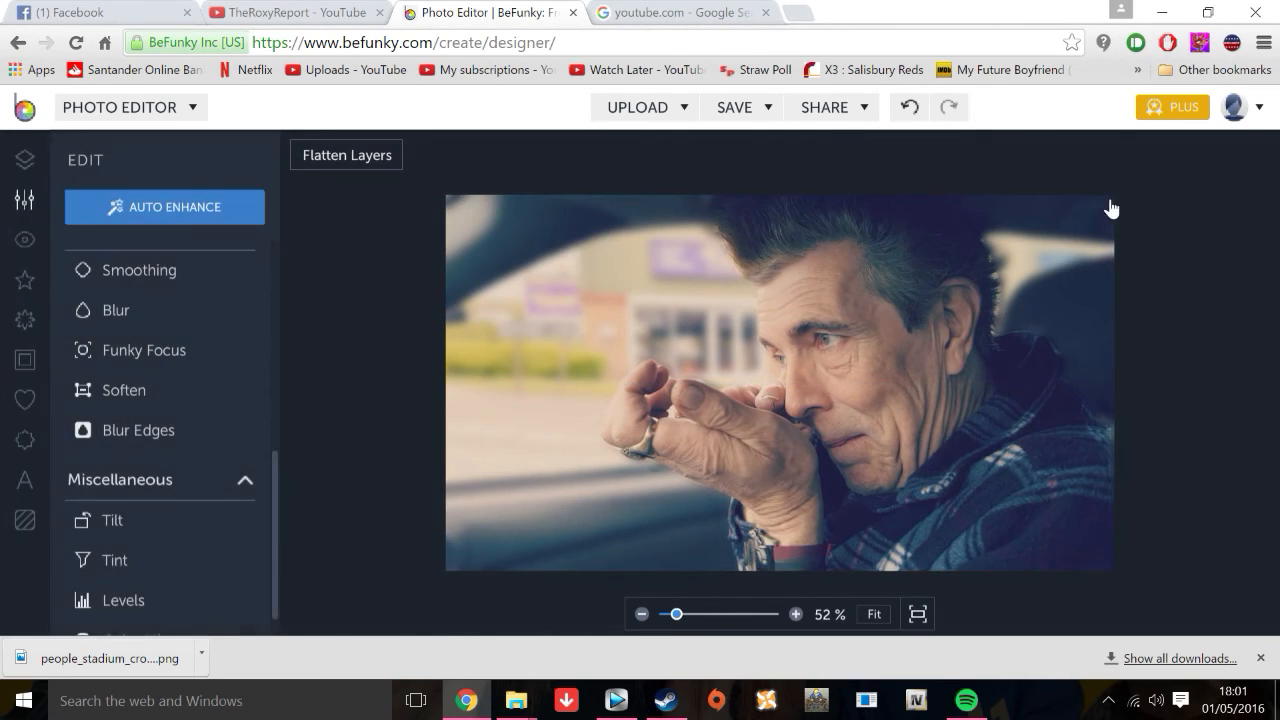
left_click(903, 360)
left_click_drag(1110, 196, 1115, 193)
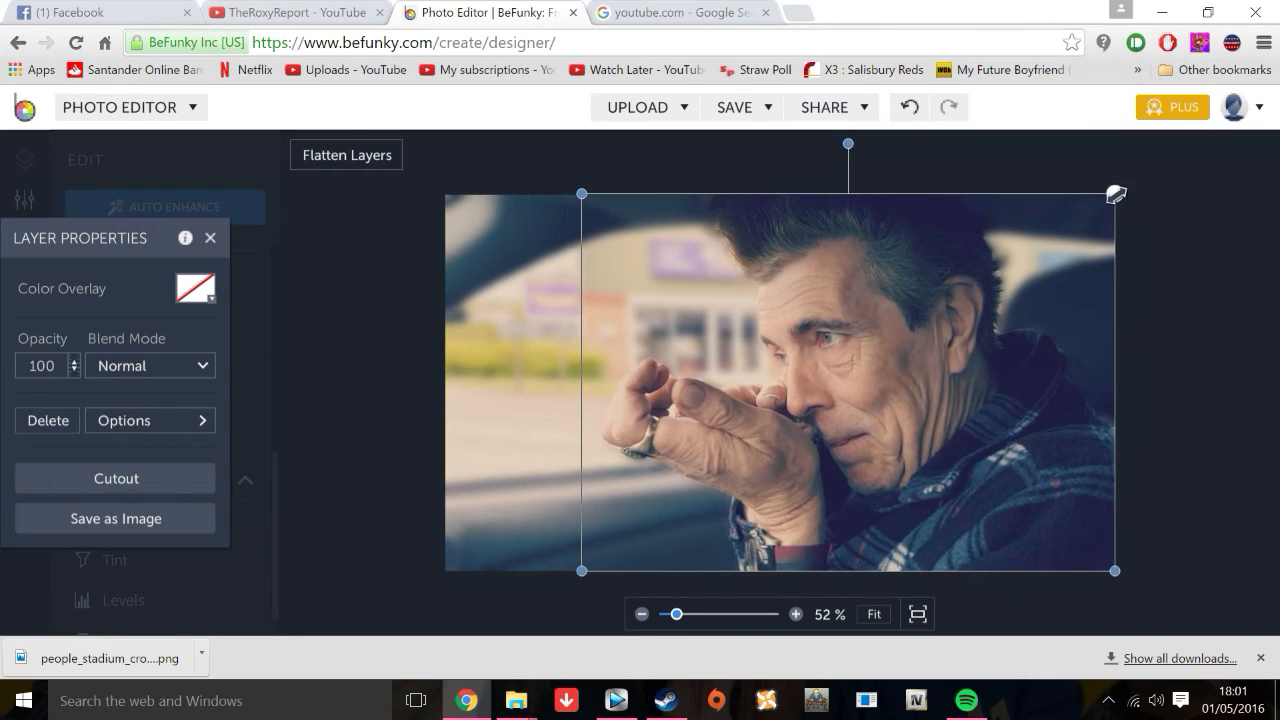
left_click(466, 447)
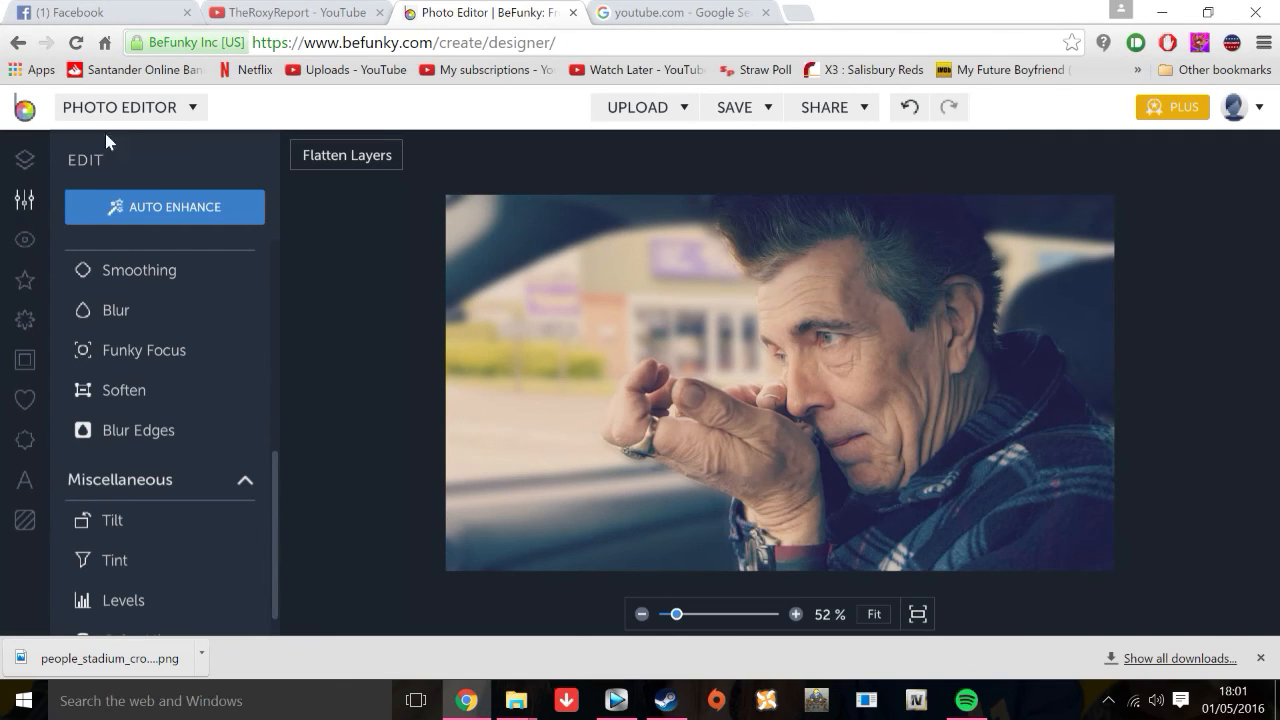
Add the red-beret soldier layer, place it along the canvas's lower edge by the man's hands, and send it behind his cutout
left_click(24, 161)
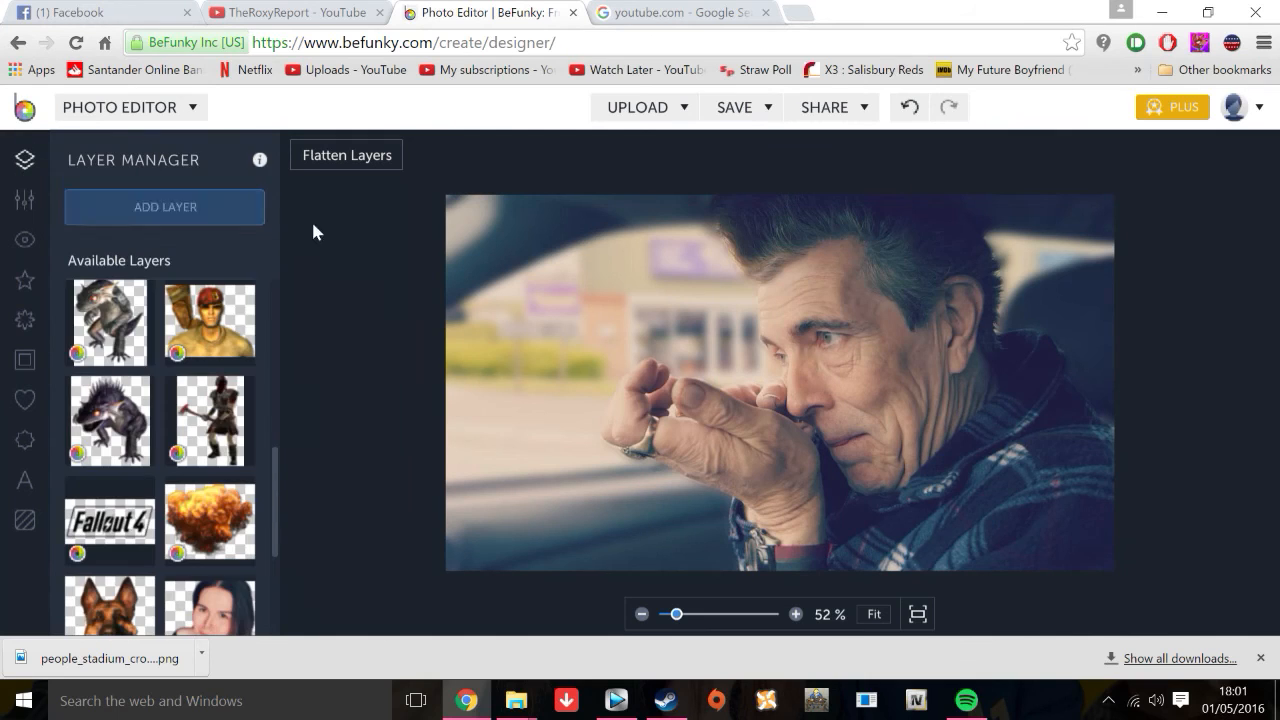
double_click(220, 322)
left_click_drag(880, 414, 705, 510)
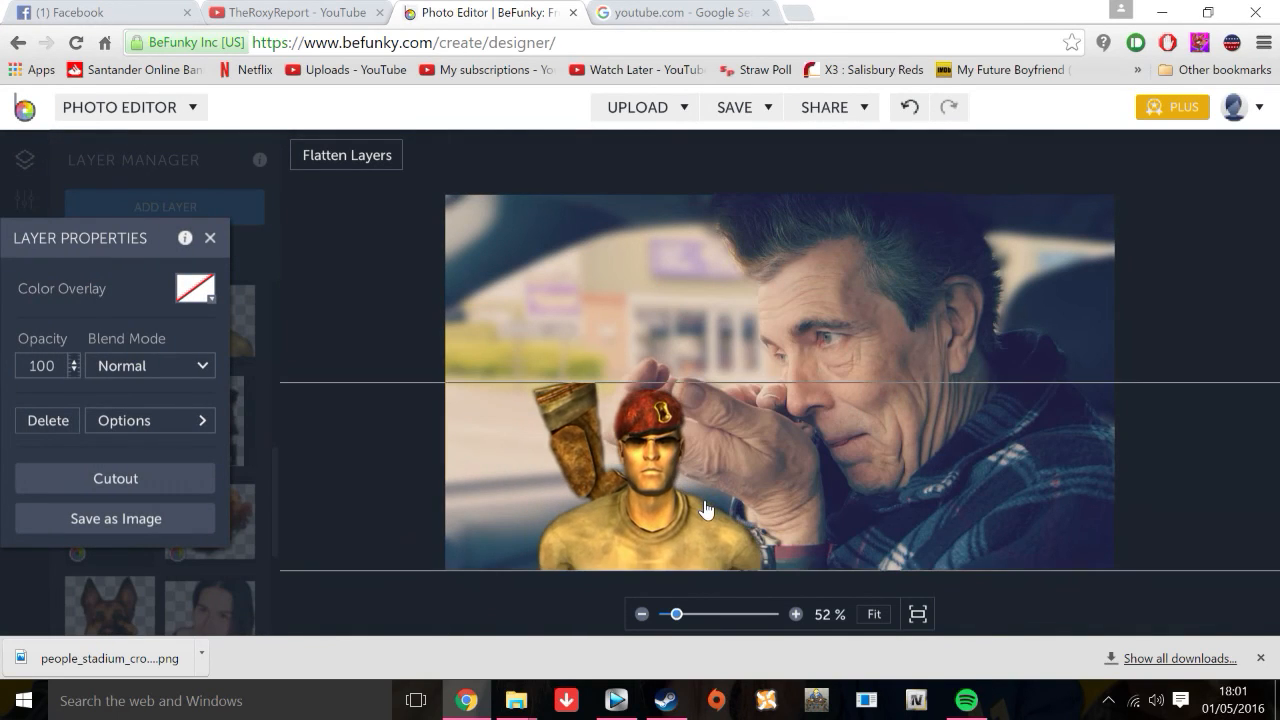
left_click(146, 422)
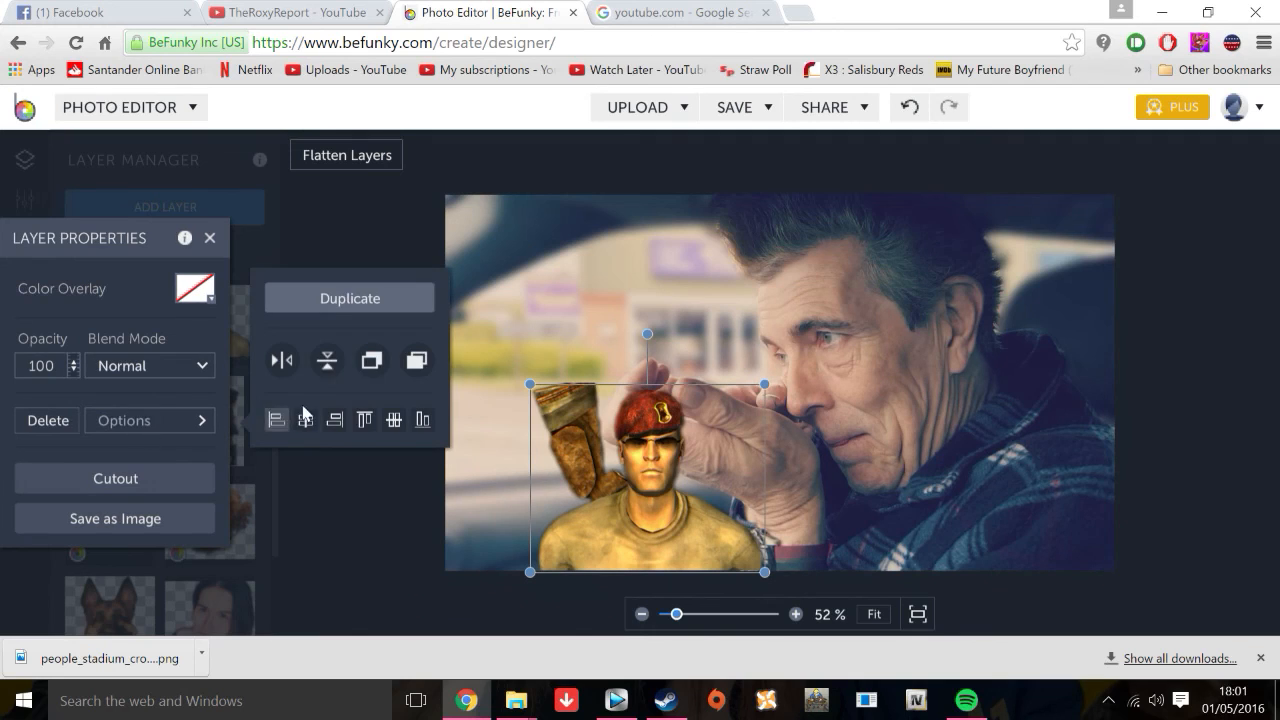
left_click(371, 360)
Nudge the man's cutout slightly down and right, and shift the soldier slightly right behind his hands
left_click_drag(694, 539, 757, 552)
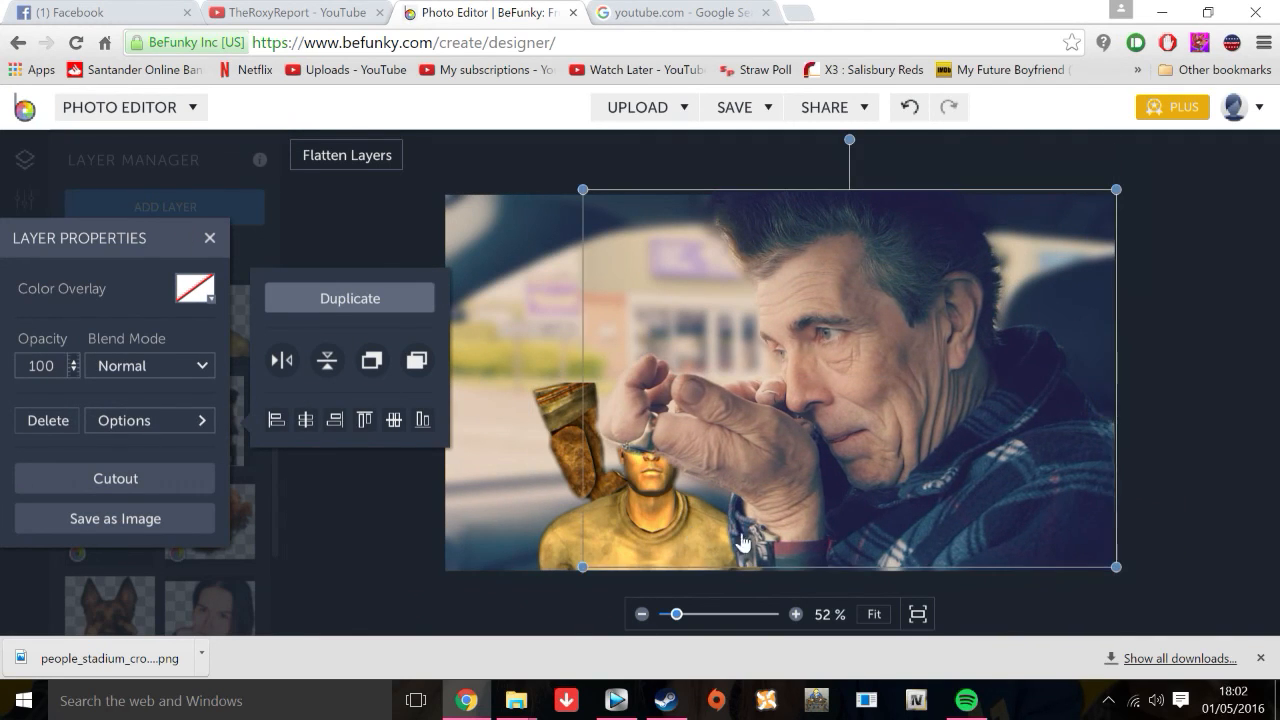
mouse_move(563, 546)
left_mouse_down()
mouse_move(580, 503)
mouse_move(585, 554)
left_mouse_up()
left_click_drag(1033, 537, 1038, 546)
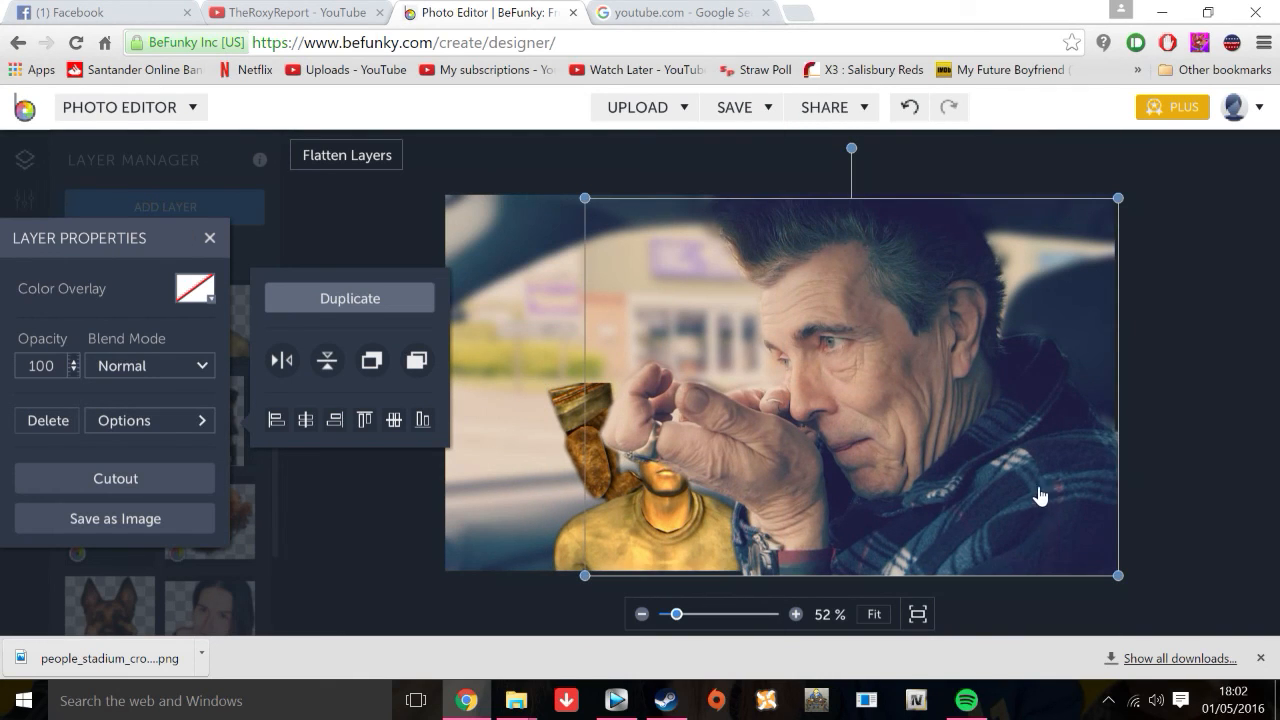
Move the soldier to the canvas's lower-left corner, enlarge it to nearly full canvas height, and deselect it
left_click_drag(559, 559, 453, 560)
left_click_drag(671, 381, 1023, 349)
left_click(360, 244)
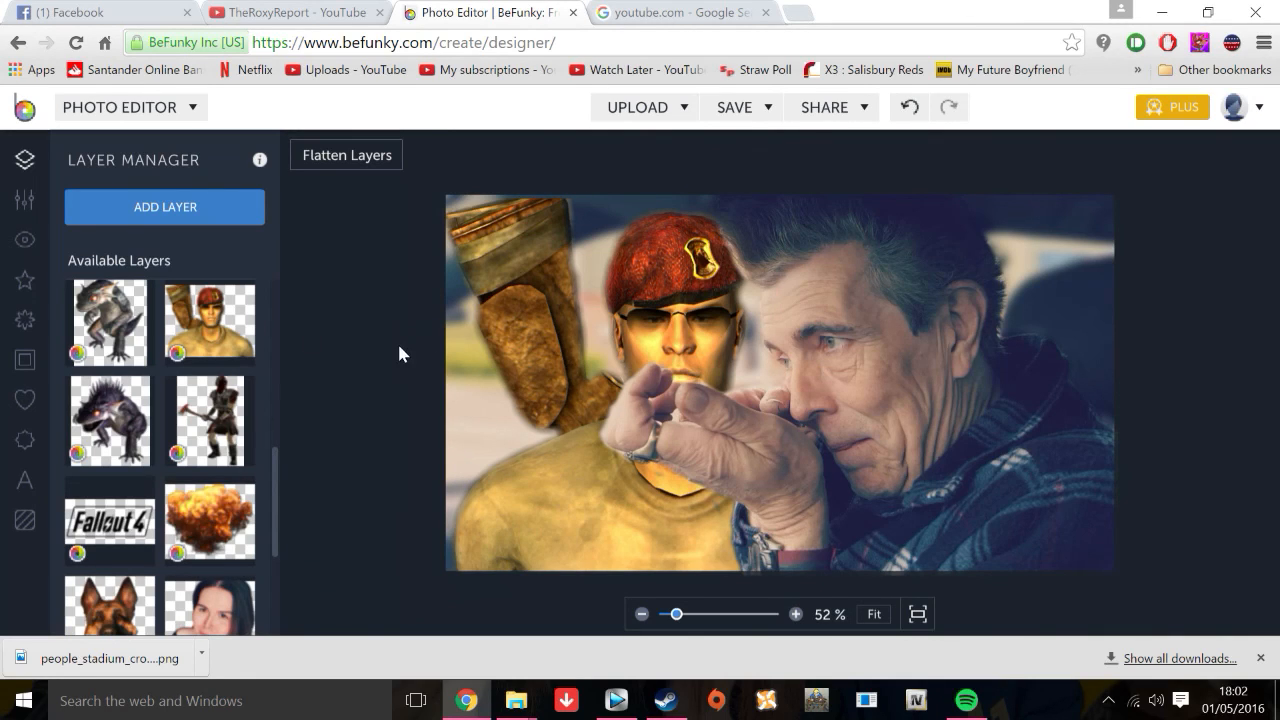
left_click(786, 361)
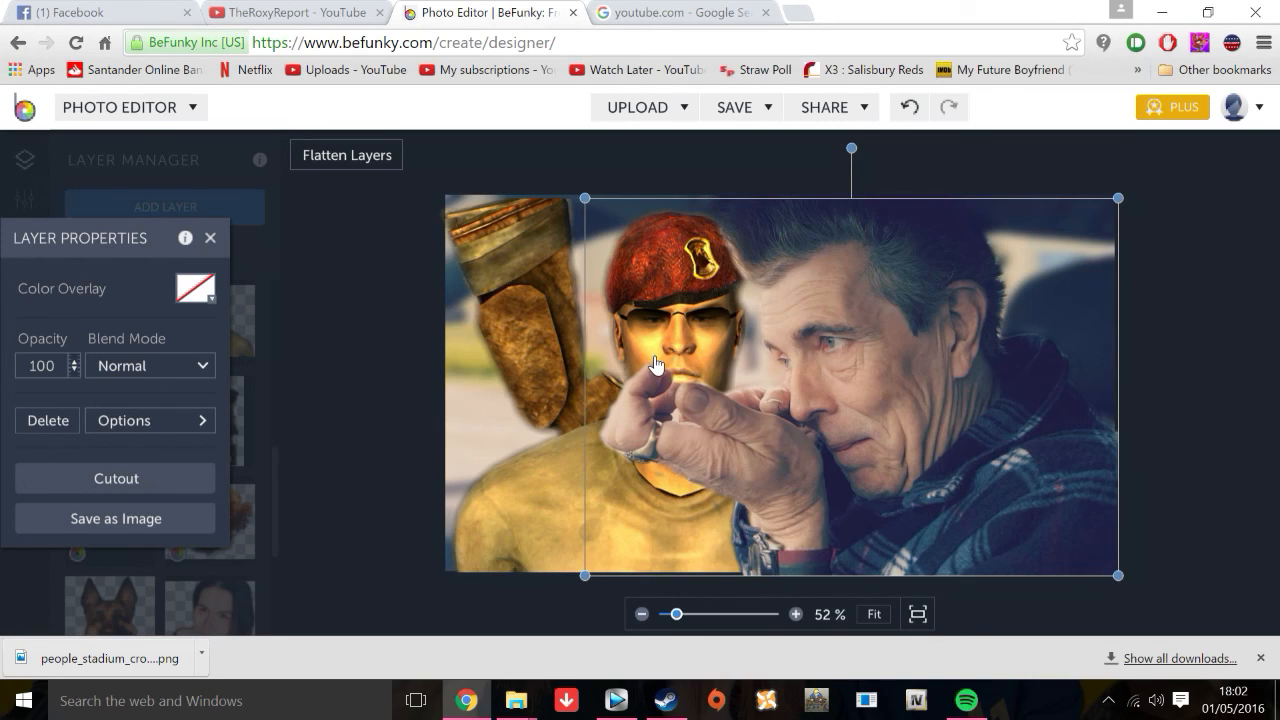
left_click(389, 334)
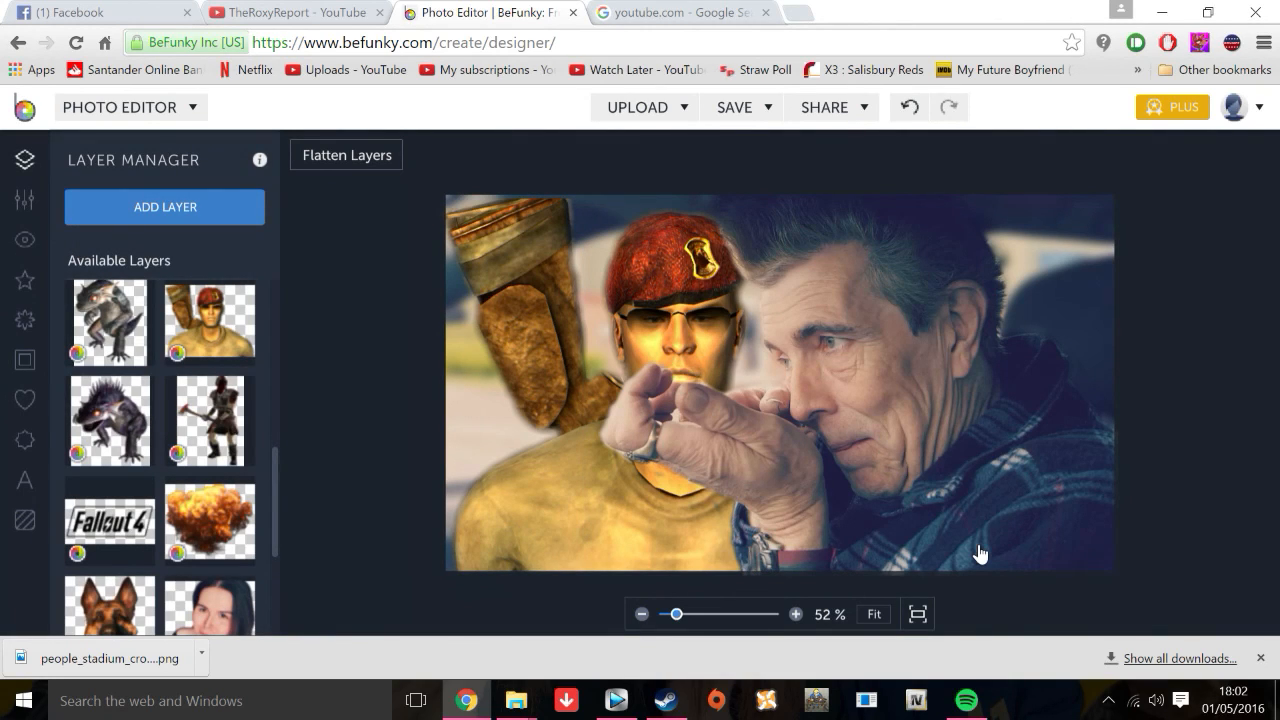